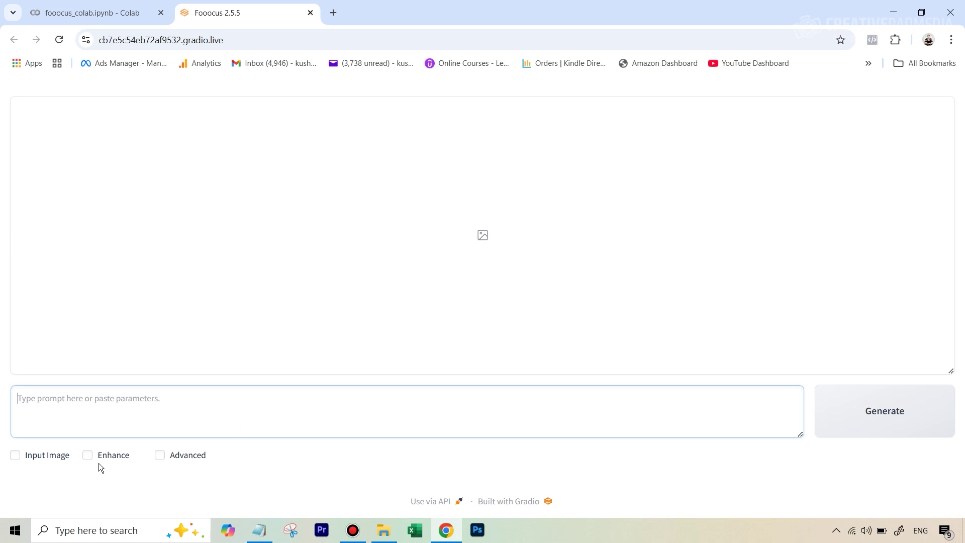
# Enable the input image option and load the full-length portrait photo for Inpaint or Outpaint.
pyautogui.click(16, 458)
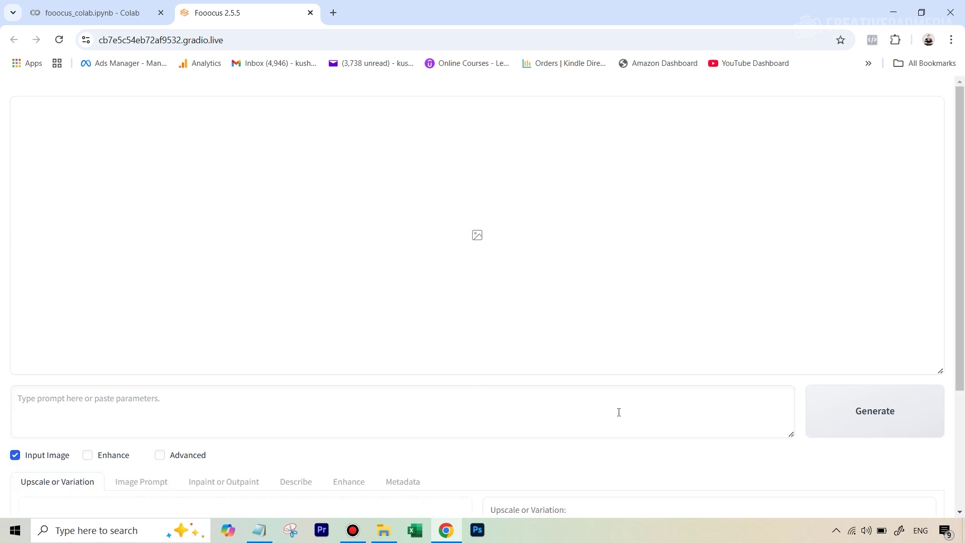
pyautogui.scroll(-3, 612, 409)
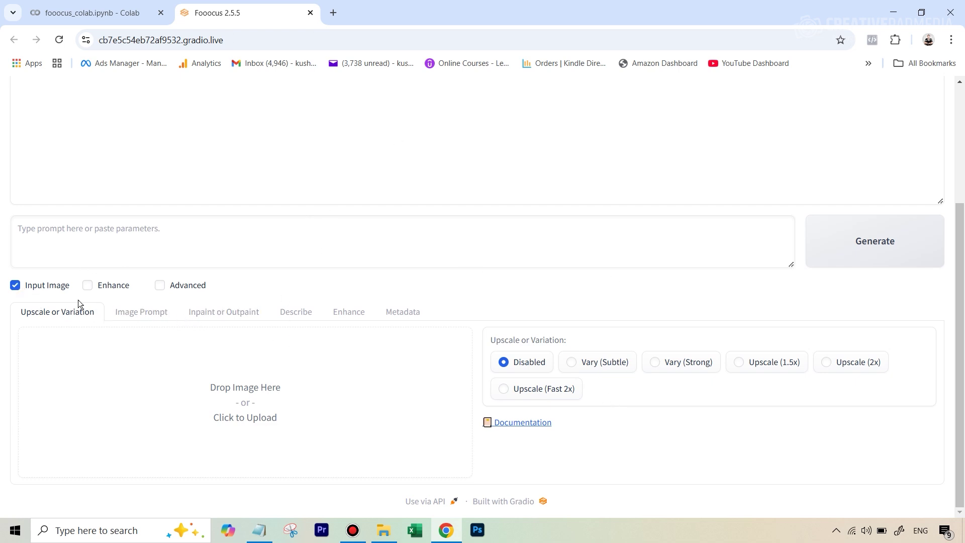
pyautogui.click(233, 318)
pyautogui.scroll(-3, 239, 321)
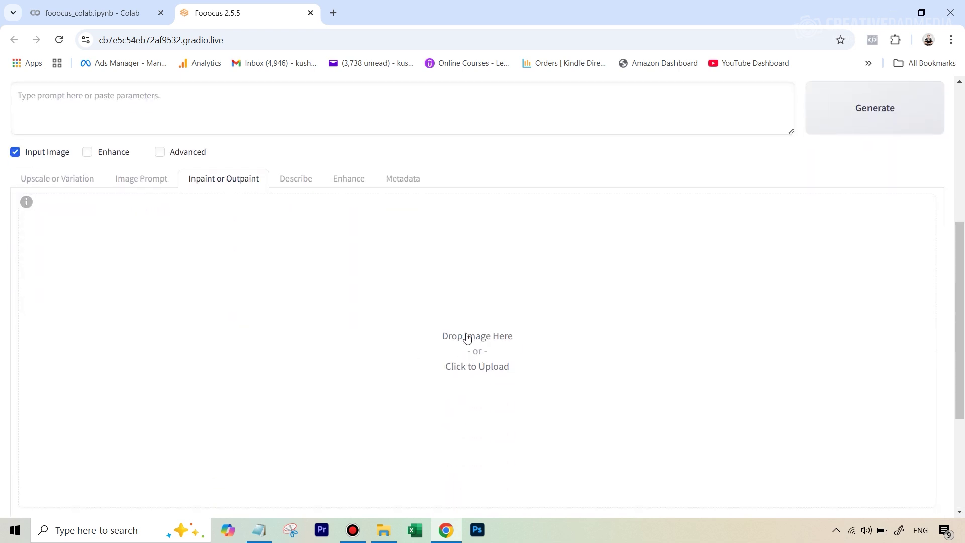
pyautogui.click(476, 352)
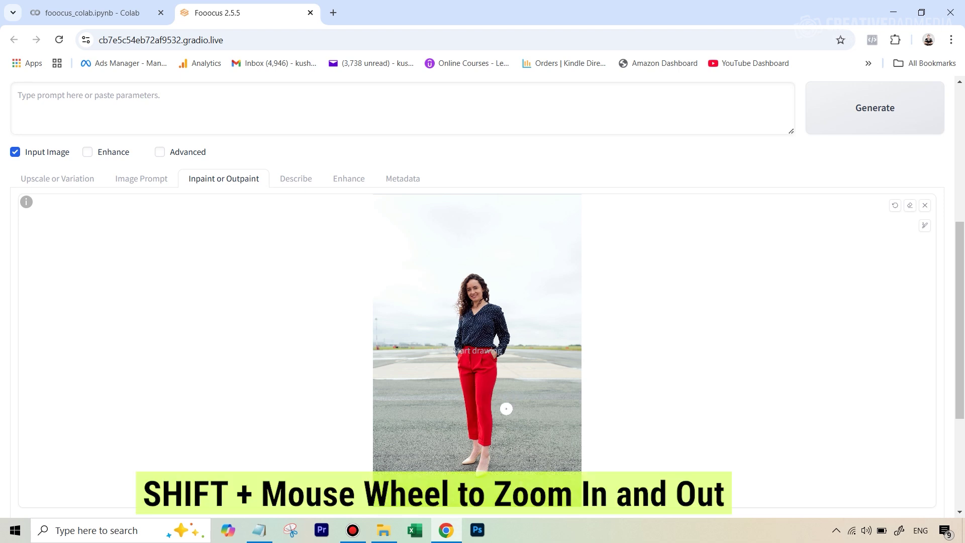
# Adjust the mask brush size and paint an inpaint mask over the woman's dotted blouse.
pyautogui.scroll(5, 507, 407)
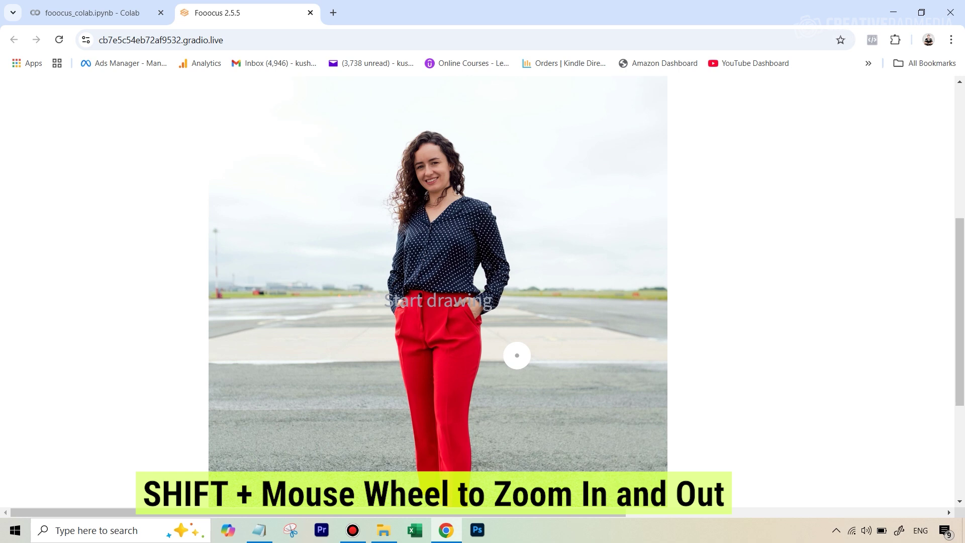
pyautogui.scroll(-2, 518, 355)
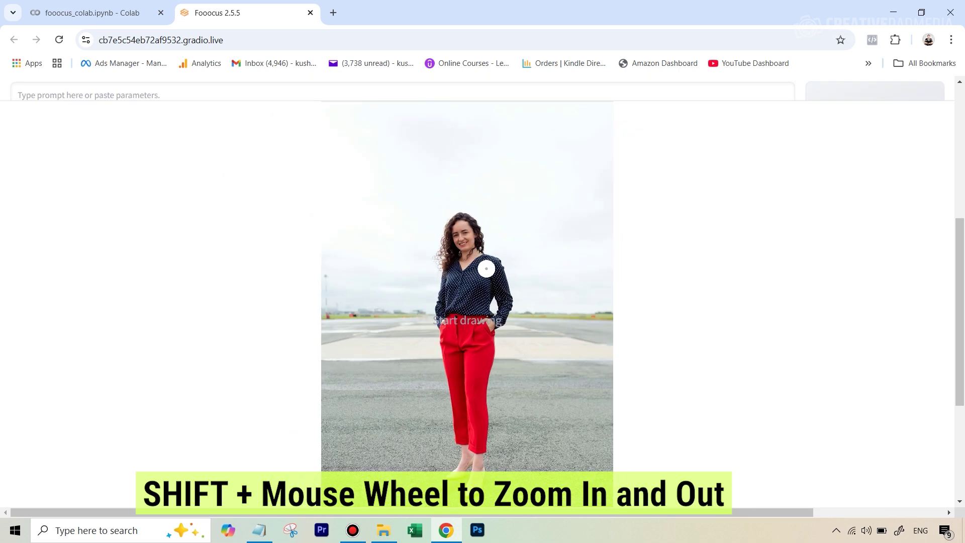
pyautogui.scroll(-3, 504, 315)
pyautogui.scroll(1, 505, 314)
pyautogui.scroll(2, 504, 314)
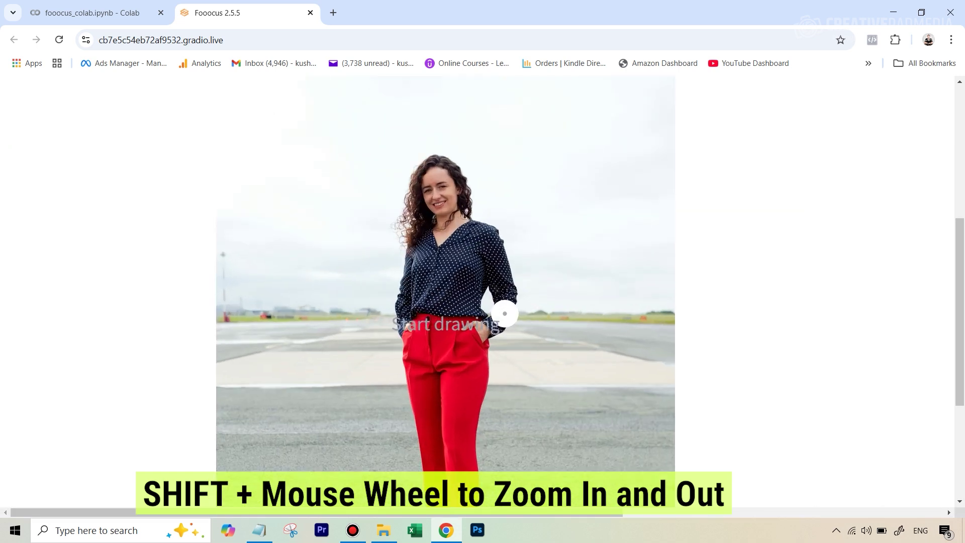
pyautogui.scroll(-3, 504, 315)
pyautogui.scroll(2, 505, 313)
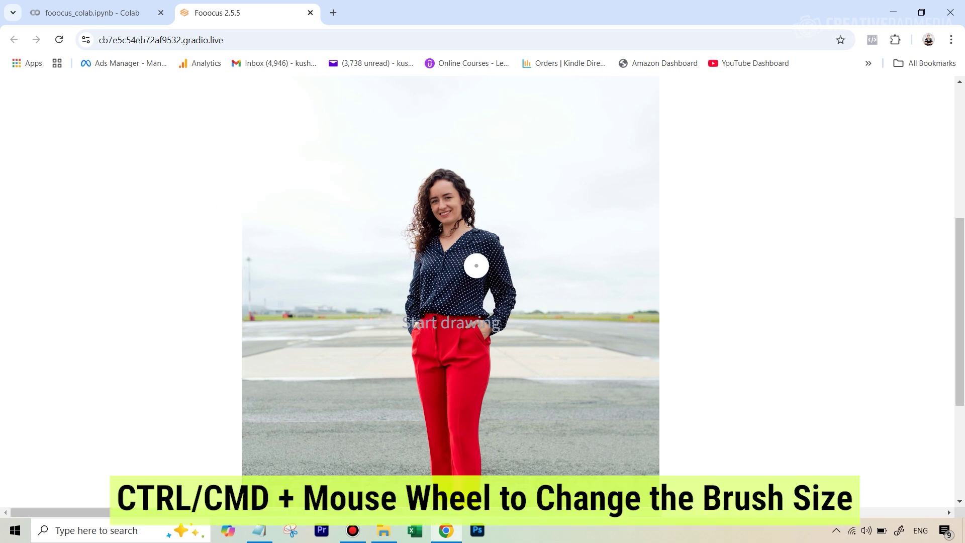
pyautogui.keyDown('ctrl'); pyautogui.scroll(4, 451, 322); pyautogui.keyUp('ctrl')
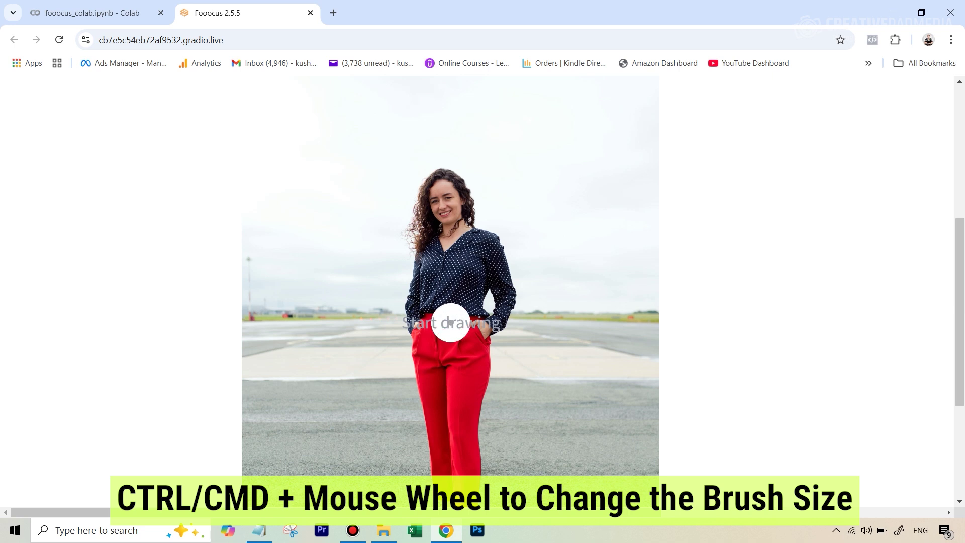
pyautogui.keyDown('ctrl'); pyautogui.scroll(-4, 452, 322); pyautogui.keyUp('ctrl')
pyautogui.keyDown('ctrl'); pyautogui.scroll(-3, 451, 323); pyautogui.keyUp('ctrl')
pyautogui.keyDown('ctrl'); pyautogui.scroll(5, 451, 323); pyautogui.keyUp('ctrl')
pyautogui.keyDown('ctrl'); pyautogui.scroll(-2, 451, 322); pyautogui.keyUp('ctrl')
pyautogui.keyDown('ctrl'); pyautogui.scroll(-2, 451, 322); pyautogui.keyUp('ctrl')
pyautogui.keyDown('ctrl'); pyautogui.scroll(3, 451, 322); pyautogui.keyUp('ctrl')
pyautogui.keyDown('ctrl'); pyautogui.scroll(-3, 452, 323); pyautogui.keyUp('ctrl')
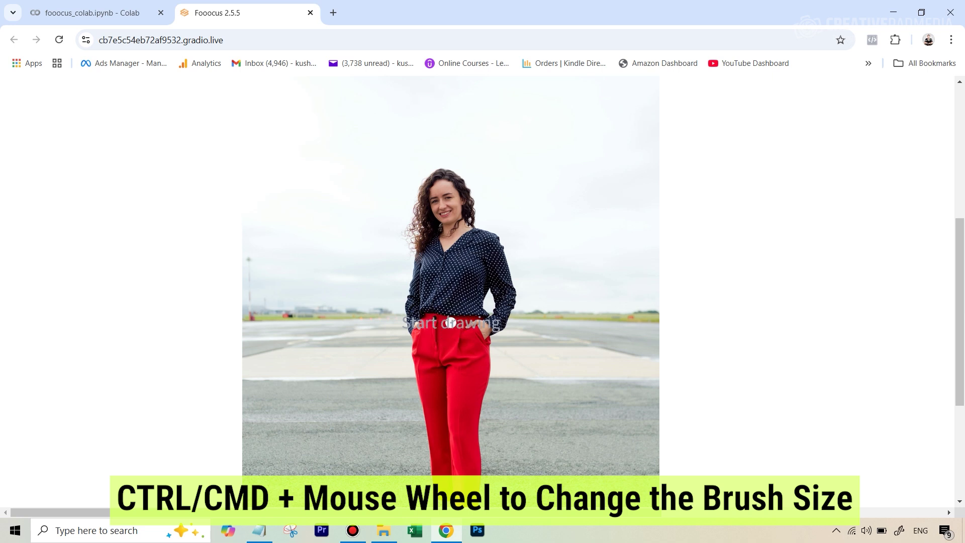
pyautogui.keyDown('ctrl'); pyautogui.scroll(1, 451, 322); pyautogui.keyUp('ctrl')
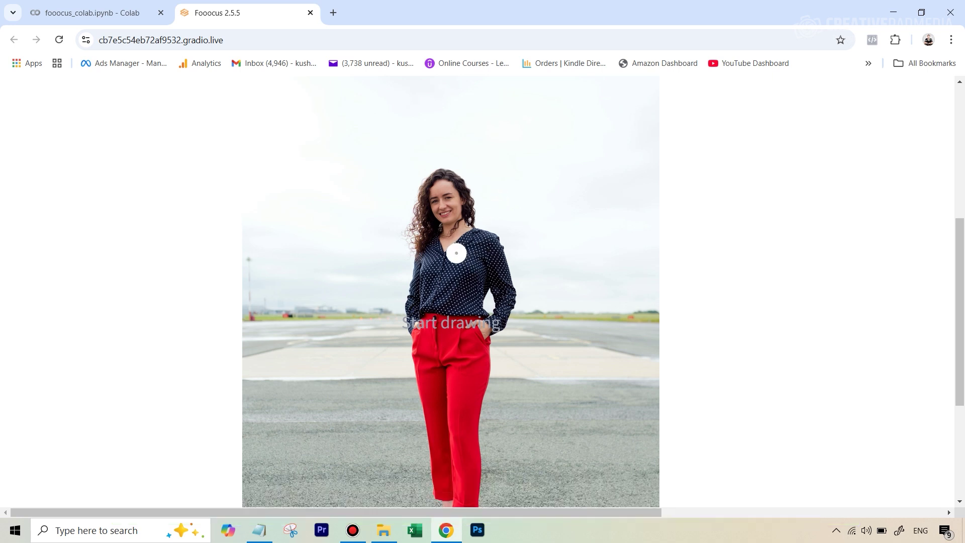
pyautogui.moveTo(457, 250)
pyautogui.mouseDown()
pyautogui.moveTo(493, 244)
pyautogui.moveTo(505, 300)
pyautogui.moveTo(496, 321)
pyautogui.moveTo(506, 317)
pyautogui.moveTo(516, 291)
pyautogui.moveTo(488, 288)
pyautogui.moveTo(485, 308)
pyautogui.moveTo(432, 305)
pyautogui.moveTo(445, 262)
pyautogui.moveTo(446, 293)
pyautogui.moveTo(471, 254)
pyautogui.moveTo(458, 291)
pyautogui.moveTo(485, 254)
pyautogui.moveTo(489, 292)
pyautogui.mouseUp()
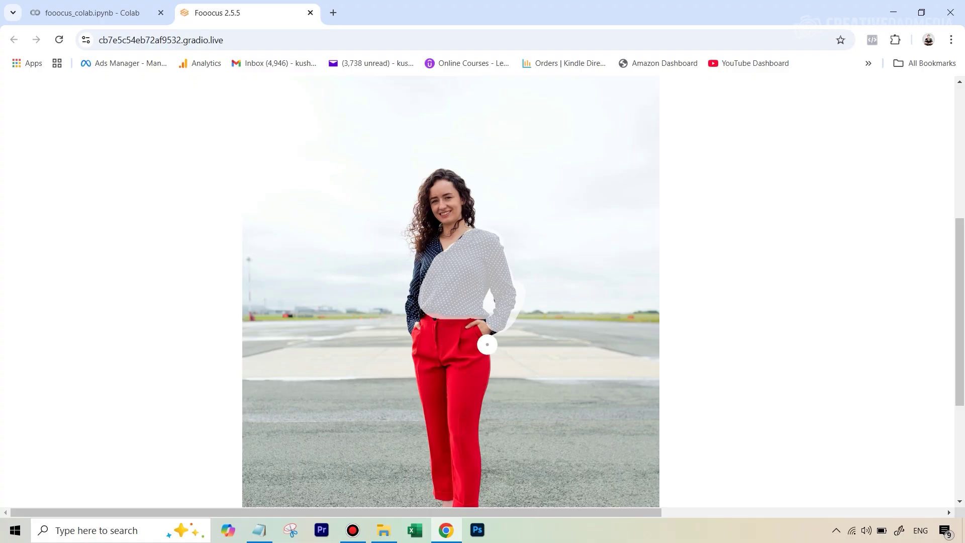
# Undo the mask painted over the blouse in the inpaint image.
pyautogui.scroll(-5, 484, 340)
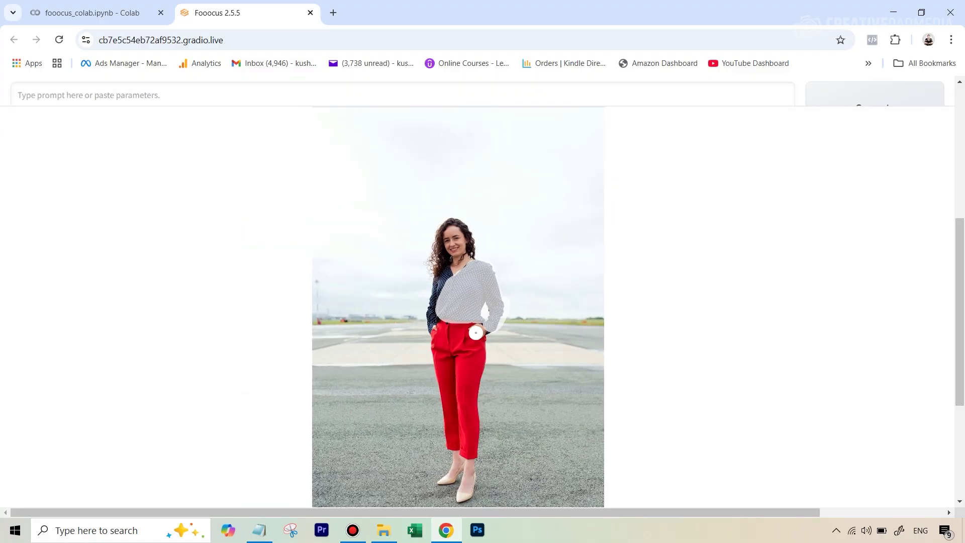
pyautogui.scroll(1, 476, 332)
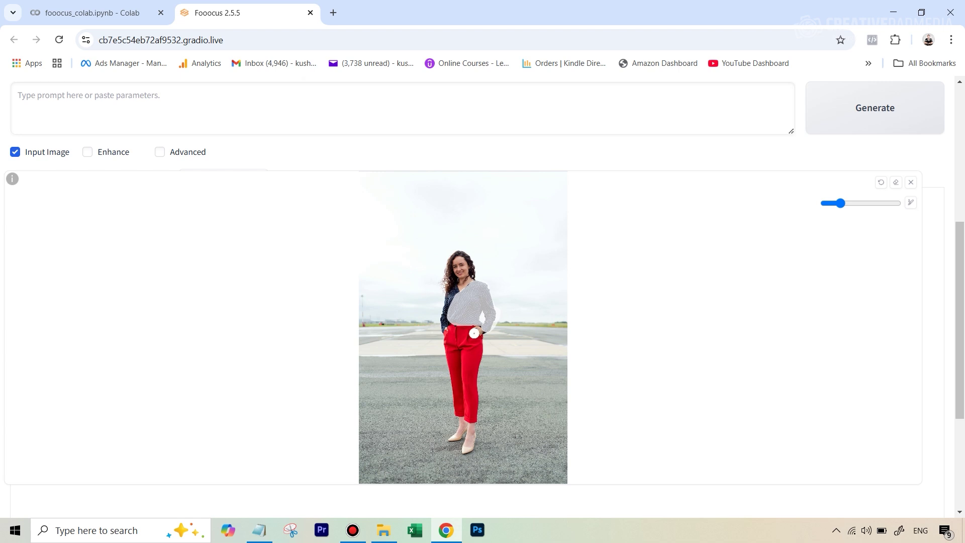
pyautogui.scroll(-1, 474, 333)
pyautogui.scroll(-1, 597, 359)
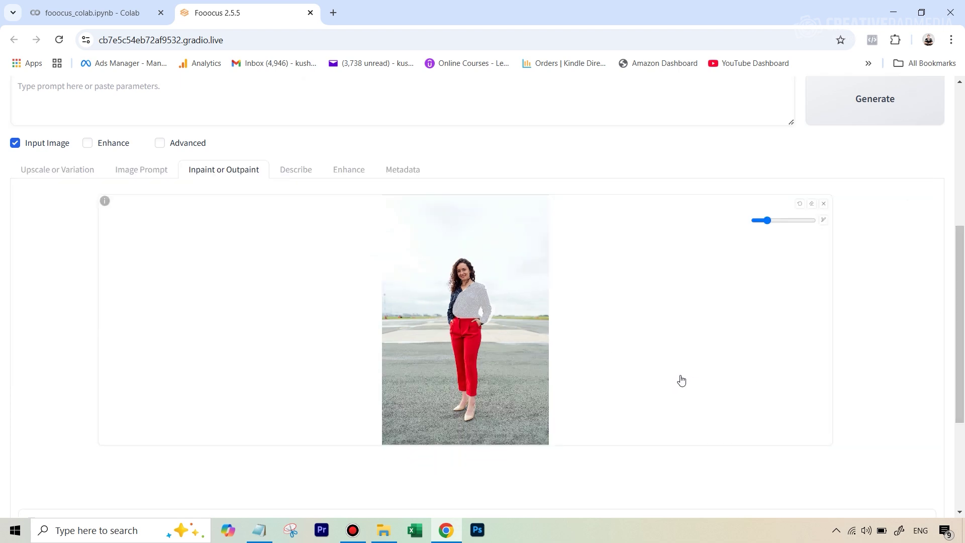
pyautogui.scroll(1, 680, 377)
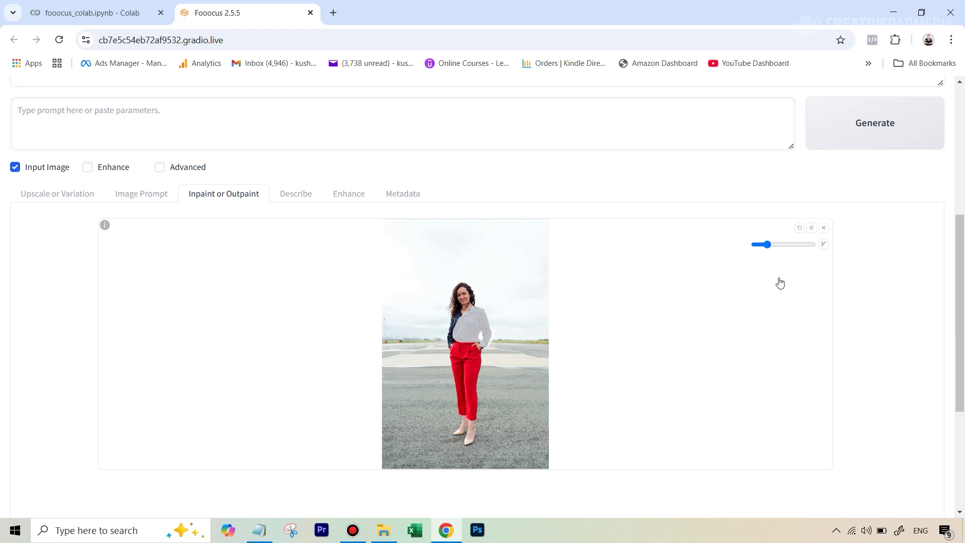
pyautogui.scroll(-1, 780, 283)
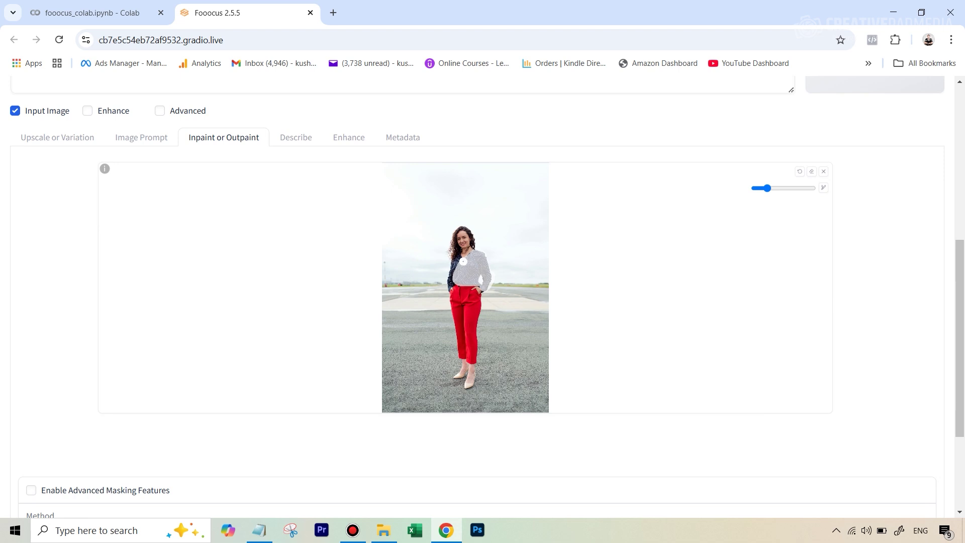
pyautogui.click(800, 173)
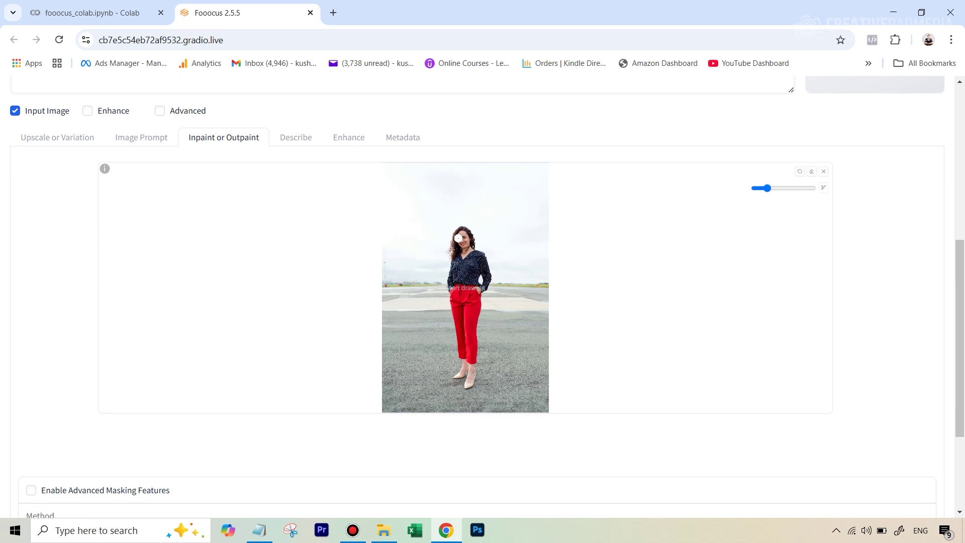
# Enable advanced masking features and generate a mask automatically from the portrait.
pyautogui.click(31, 491)
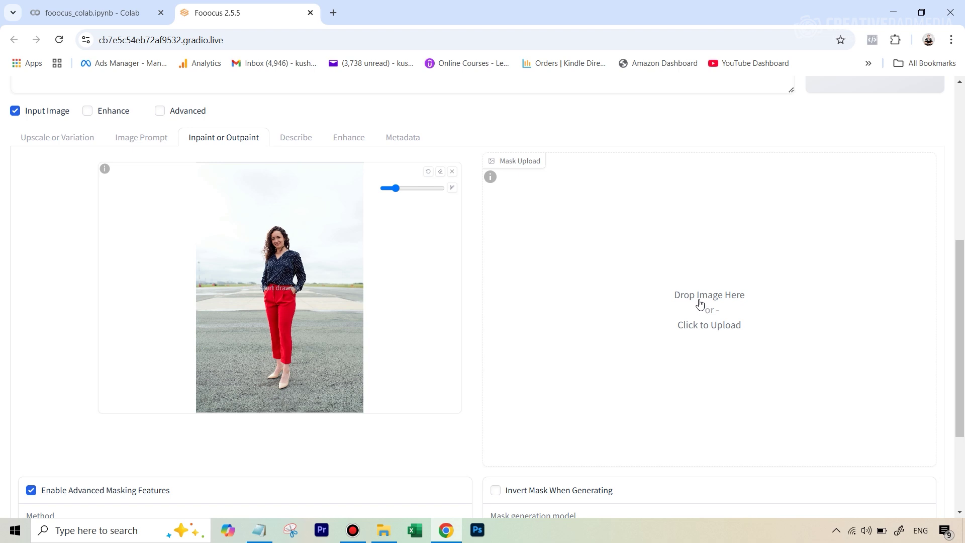
pyautogui.scroll(-1, 769, 340)
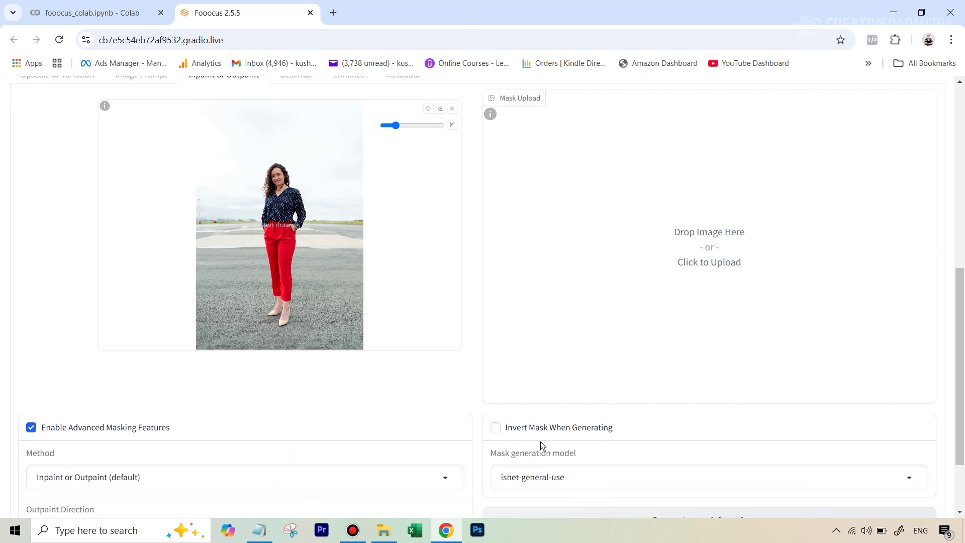
pyautogui.scroll(-1, 558, 412)
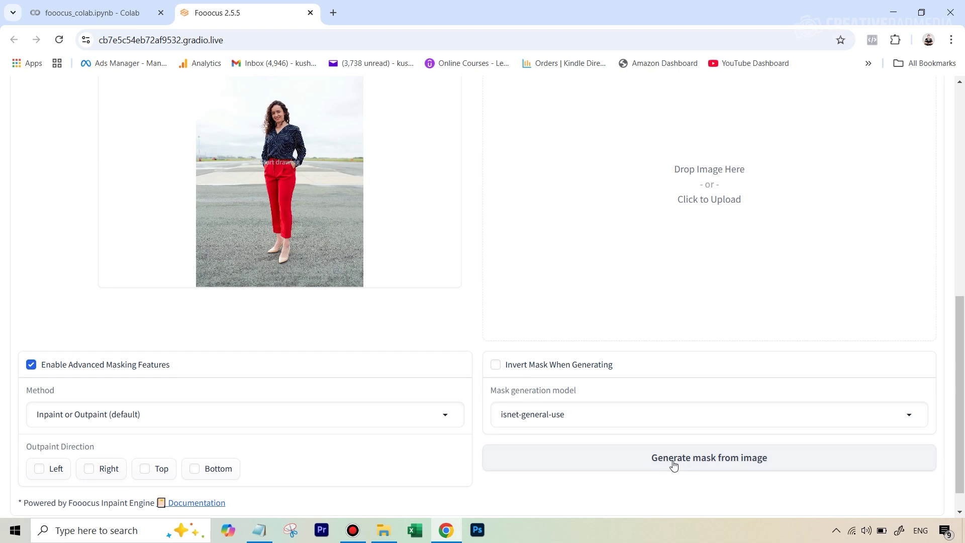
pyautogui.click(716, 466)
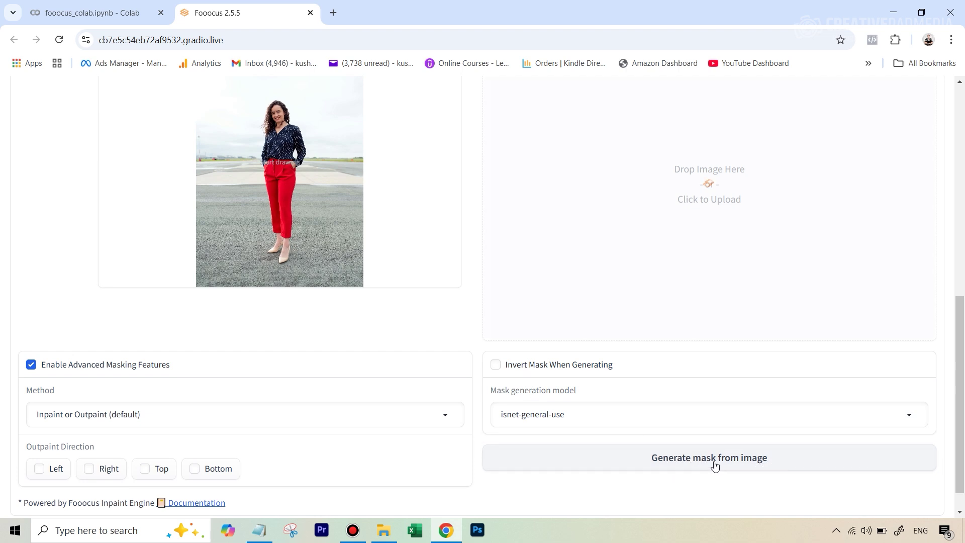
pyautogui.scroll(4, 786, 328)
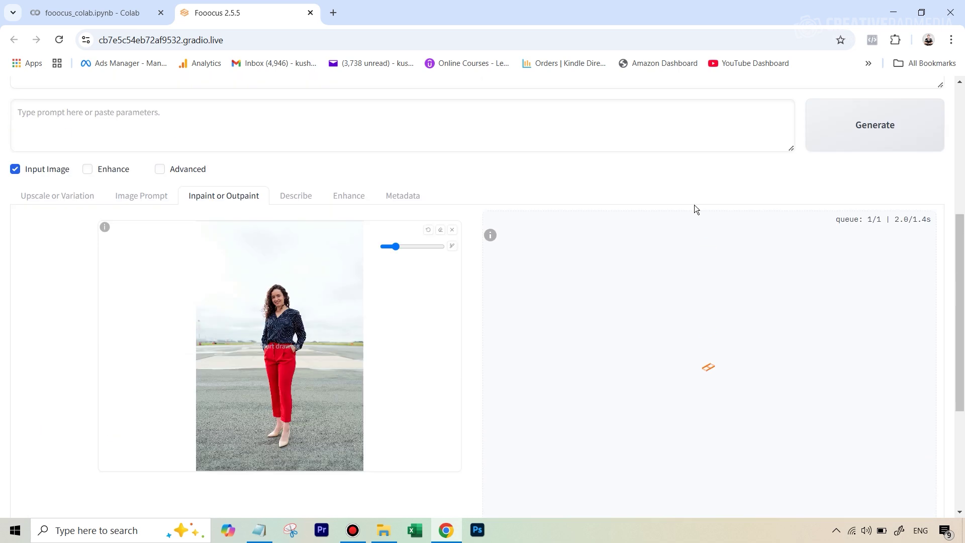
pyautogui.scroll(-1, 705, 356)
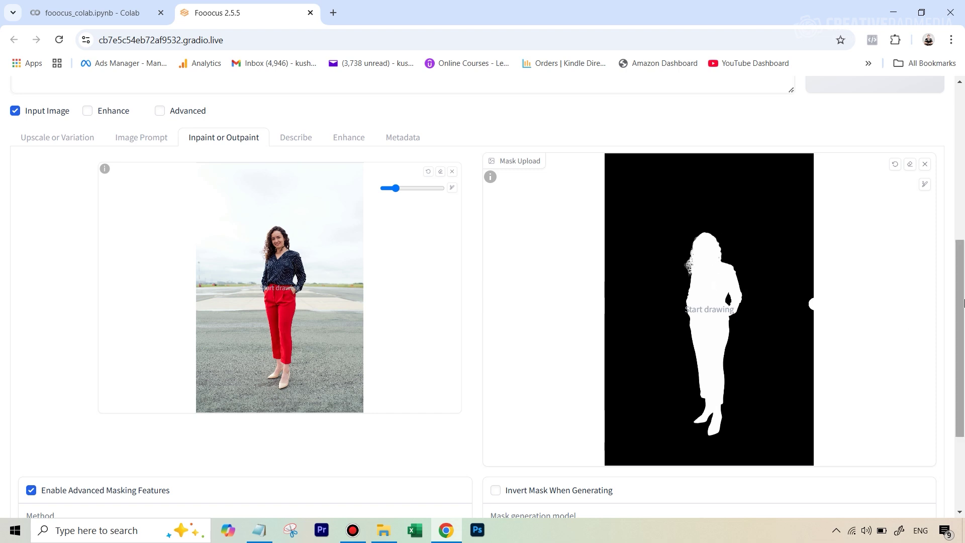
pyautogui.scroll(-2, 814, 352)
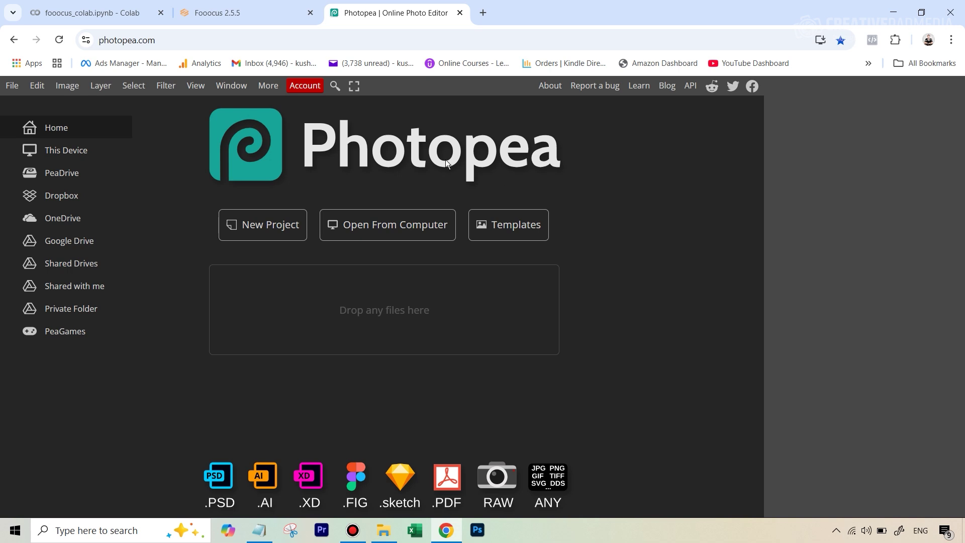
# Open Portrait 1.jpg from the computer in Photopea.
pyautogui.click(378, 236)
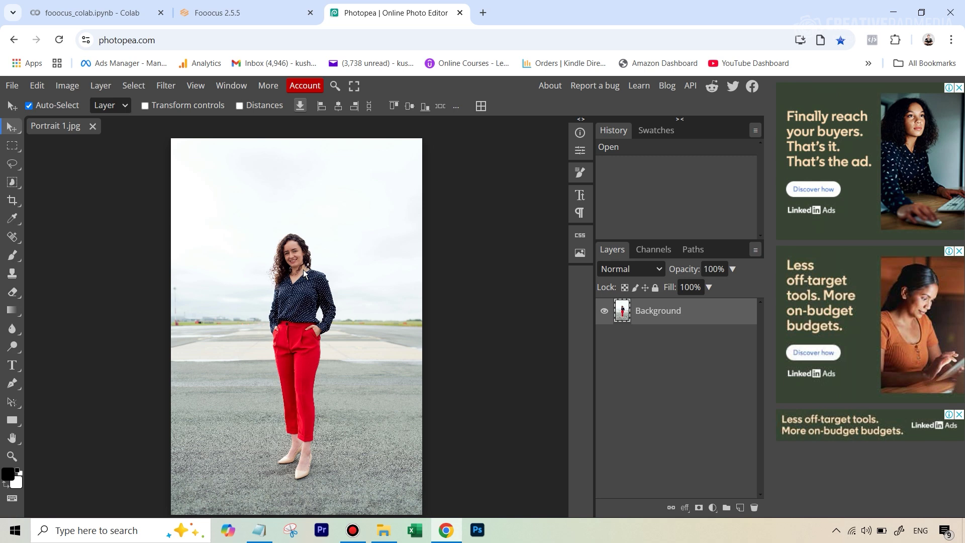
pyautogui.press('z')
pyautogui.moveTo(301, 254); pyautogui.dragTo(325, 243)
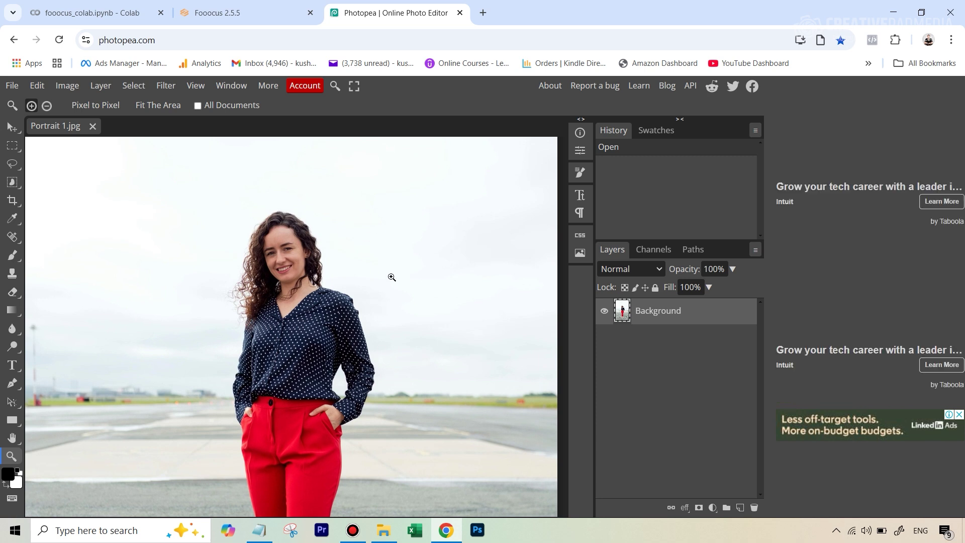
pyautogui.moveTo(397, 351); pyautogui.dragTo(455, 300)
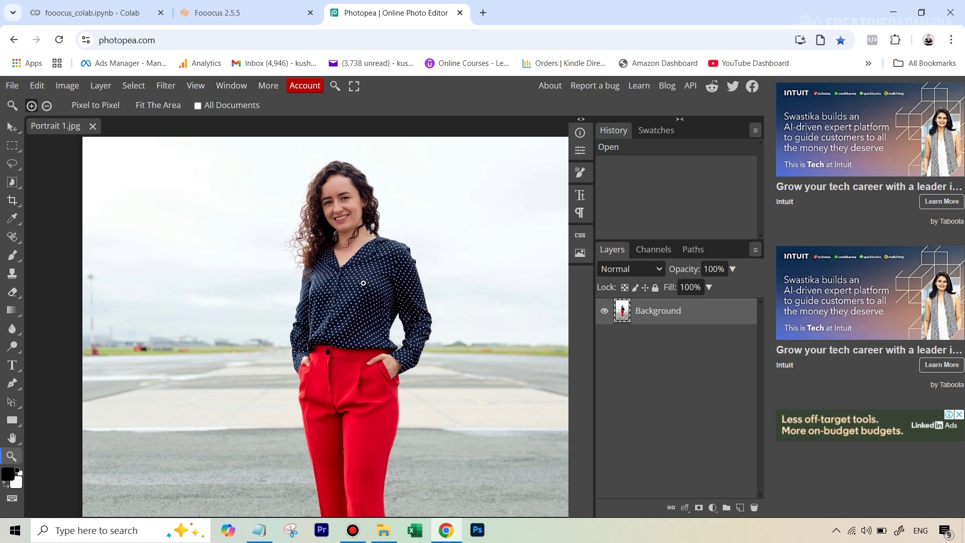
# Select the woman's dotted blouse with Object Selection by framing it from the neckline to just below the waist.
pyautogui.rightClick(12, 183)
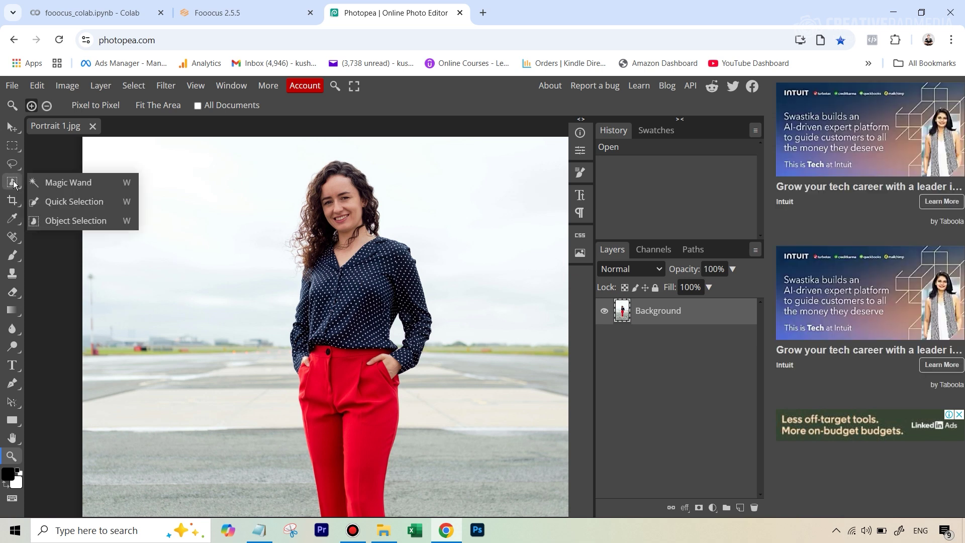
pyautogui.click(74, 220)
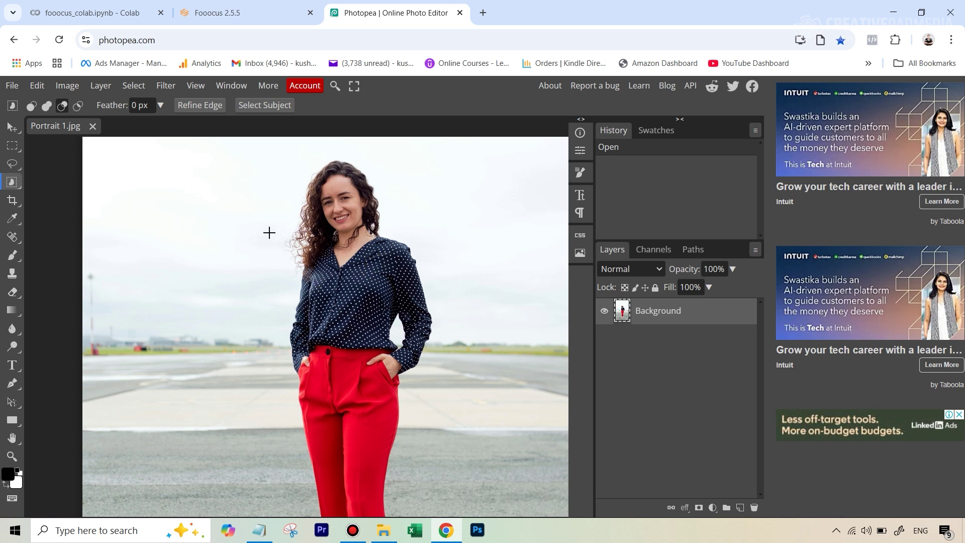
pyautogui.moveTo(259, 231); pyautogui.dragTo(449, 375)
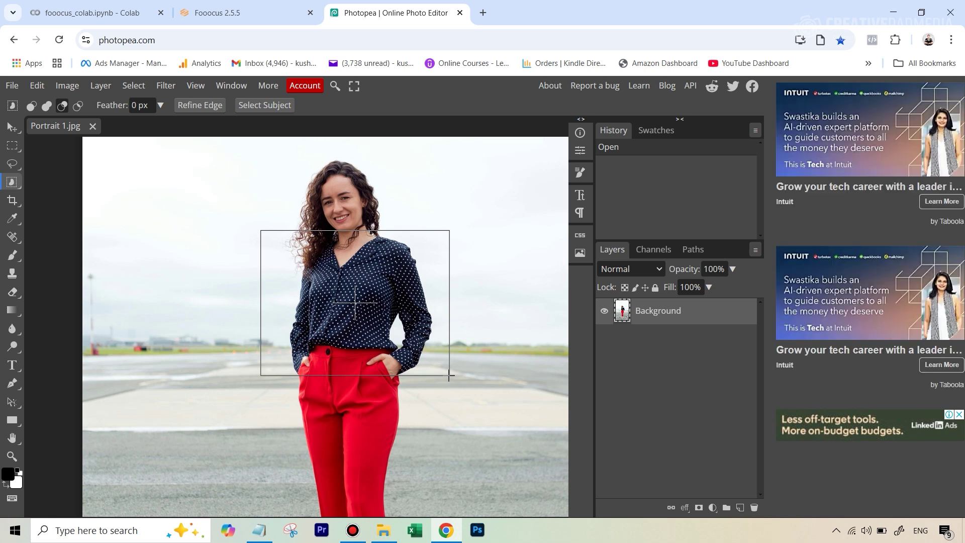
pyautogui.moveTo(446, 373); pyautogui.dragTo(454, 386)
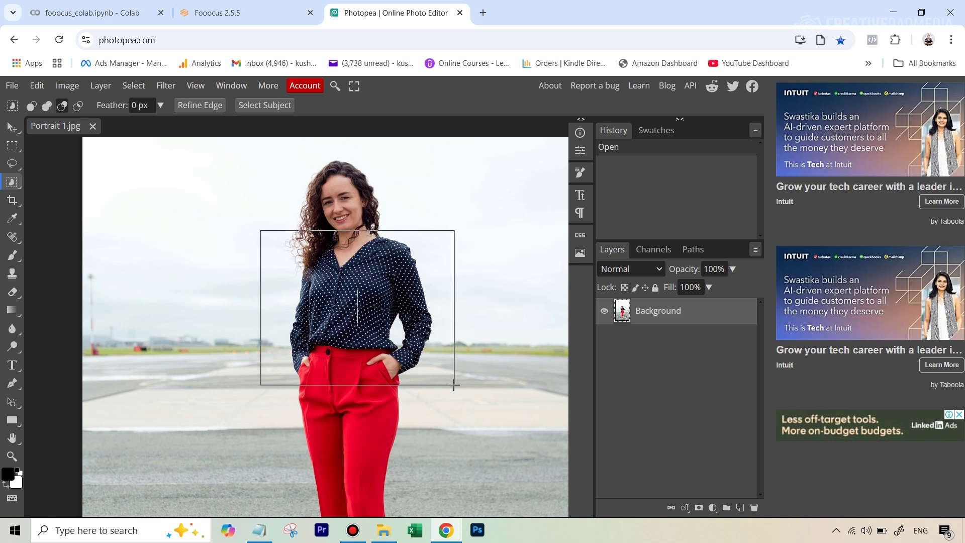
pyautogui.moveTo(454, 385); pyautogui.dragTo(454, 386)
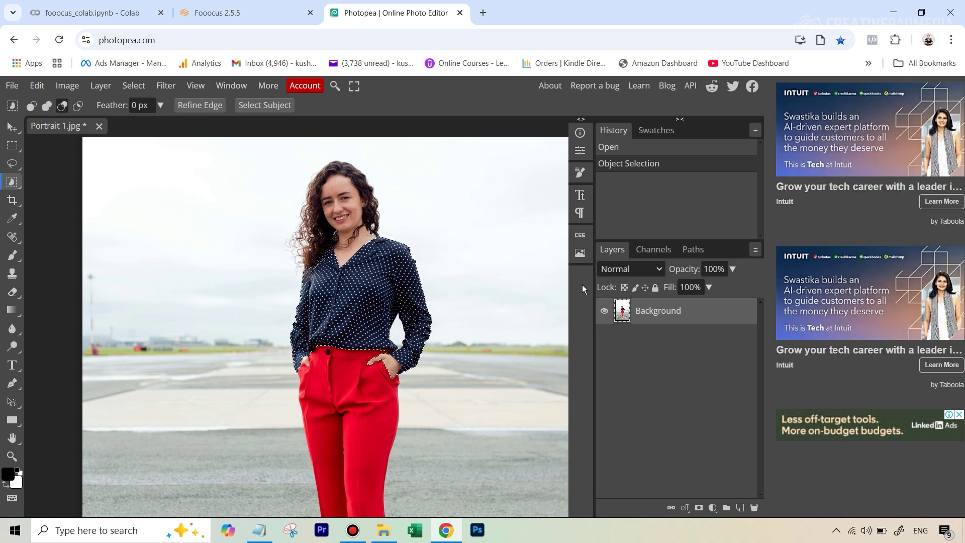
# Add the red trousers to the selection by framing them with Object Selection in its additive mode.
pyautogui.scroll(-5, 478, 341)
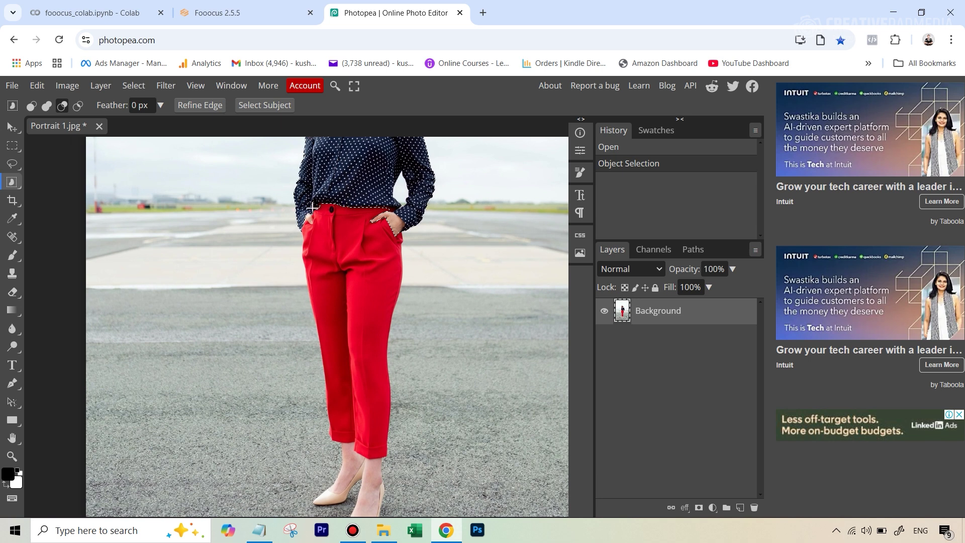
pyautogui.click(47, 107)
pyautogui.moveTo(271, 190); pyautogui.dragTo(455, 467)
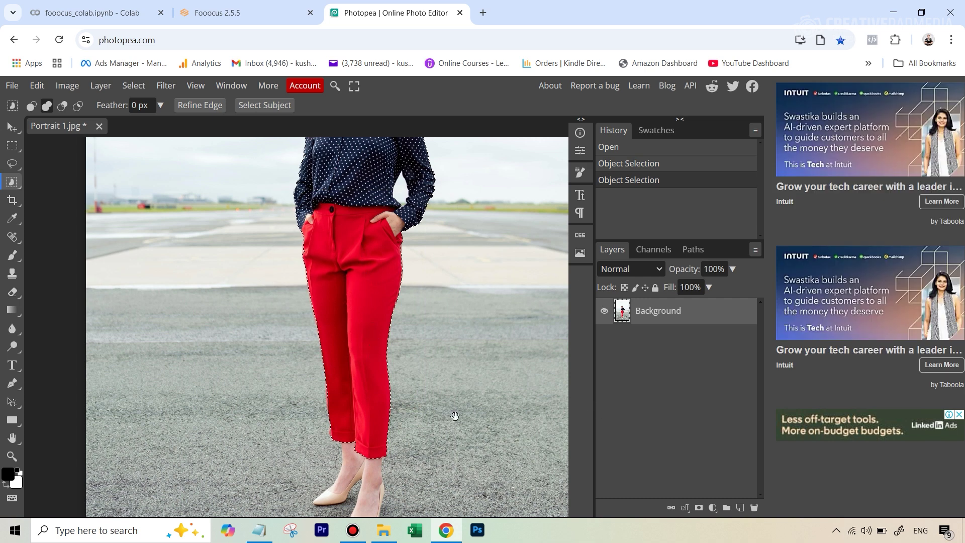
# Trace a closed Pen tool path around the rear beige shoe, following its toe, opening, heel strap and sole.
pyautogui.moveTo(455, 416); pyautogui.dragTo(461, 351)
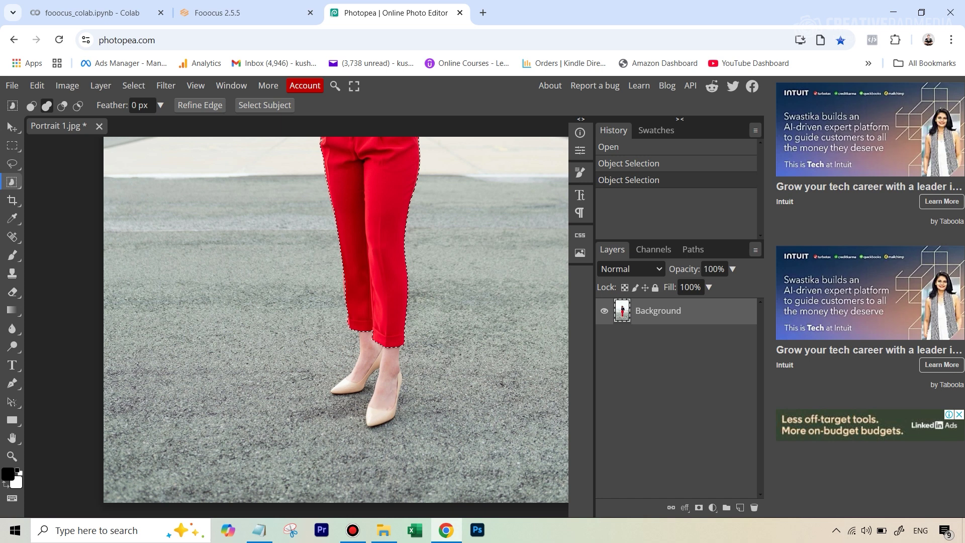
pyautogui.press('z')
pyautogui.moveTo(383, 418); pyautogui.dragTo(408, 399)
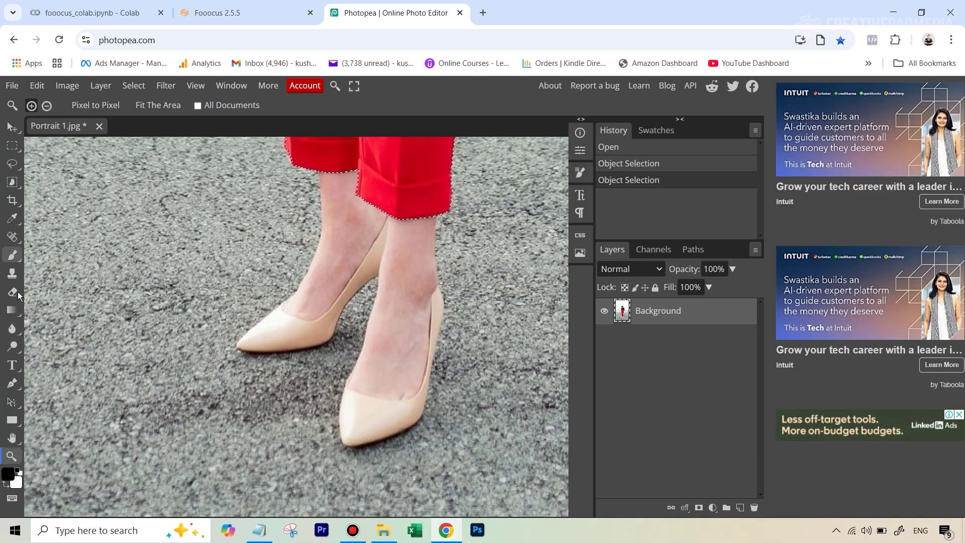
pyautogui.click(13, 383)
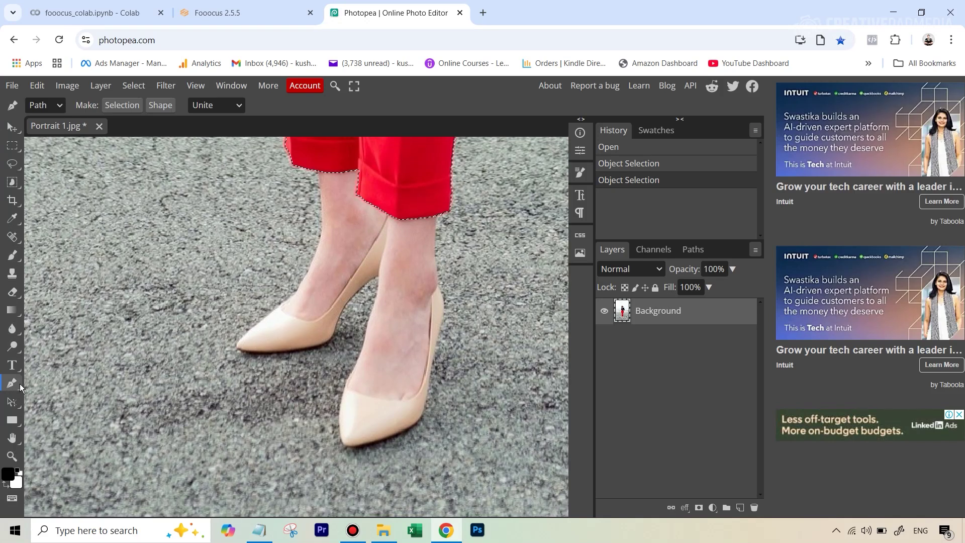
pyautogui.click(236, 345)
pyautogui.click(242, 337)
pyautogui.click(248, 332)
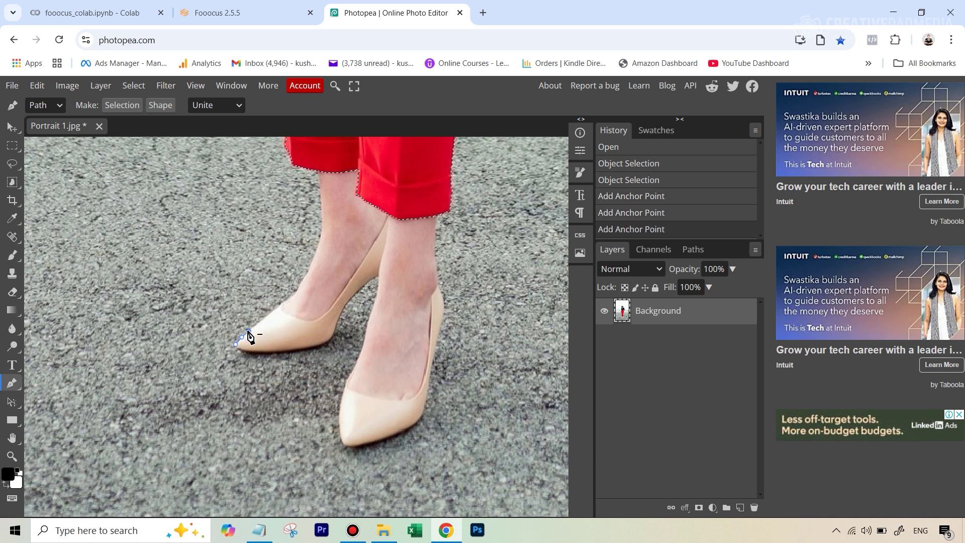
pyautogui.click(255, 325)
pyautogui.click(260, 320)
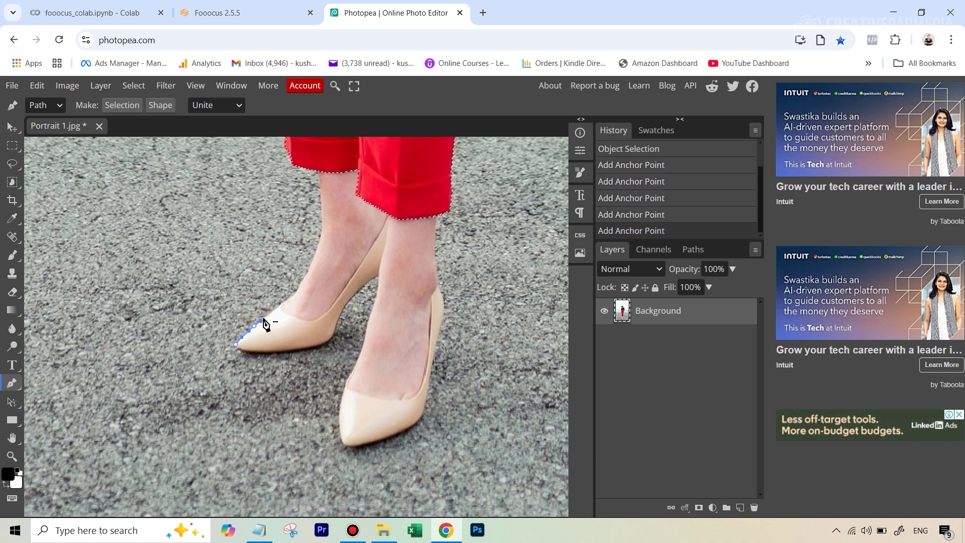
pyautogui.click(268, 315)
pyautogui.click(274, 311)
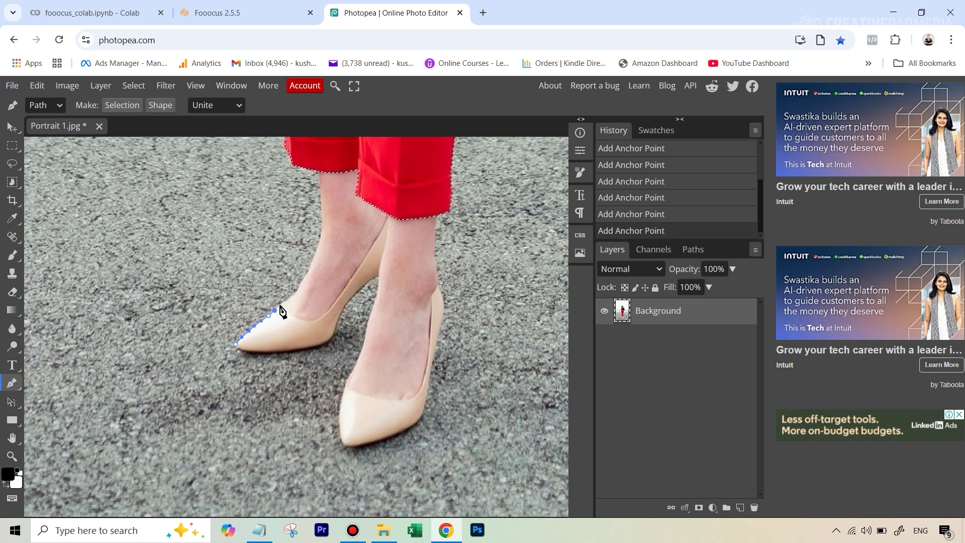
pyautogui.click(280, 305)
pyautogui.click(286, 312)
pyautogui.click(297, 316)
pyautogui.click(308, 320)
pyautogui.click(320, 318)
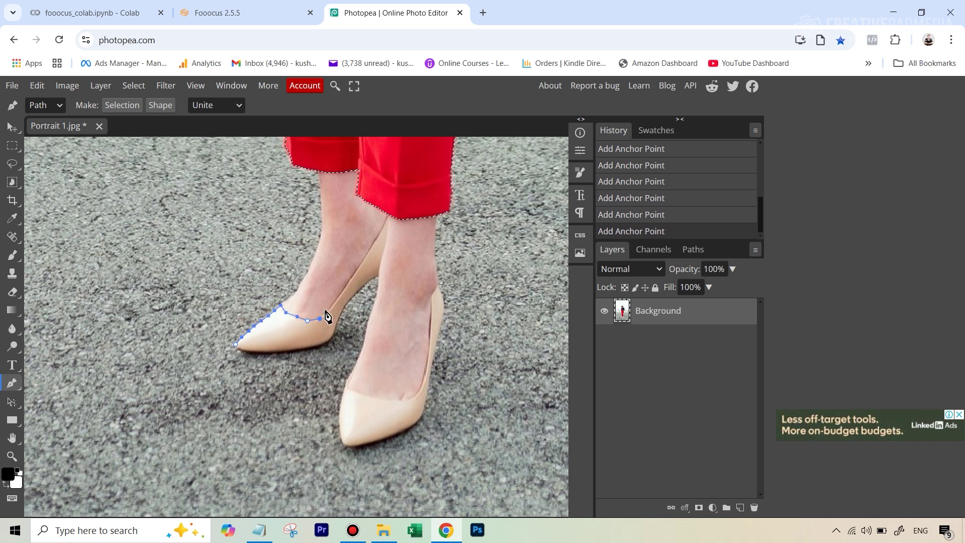
pyautogui.click(328, 307)
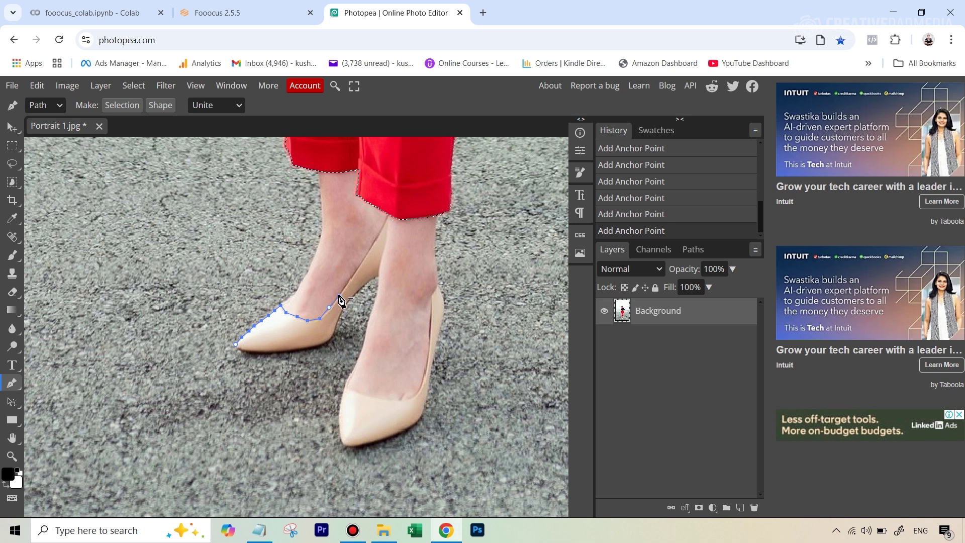
pyautogui.click(340, 295)
pyautogui.click(236, 345)
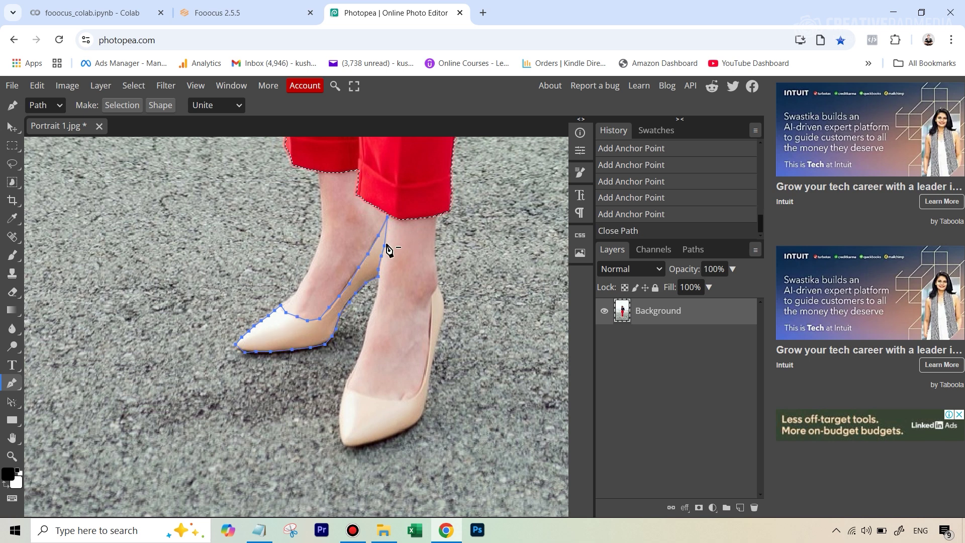
# Turn the rear shoe's path into a selection added to the clothing, and add the front shoe the same way.
pyautogui.rightClick(281, 334)
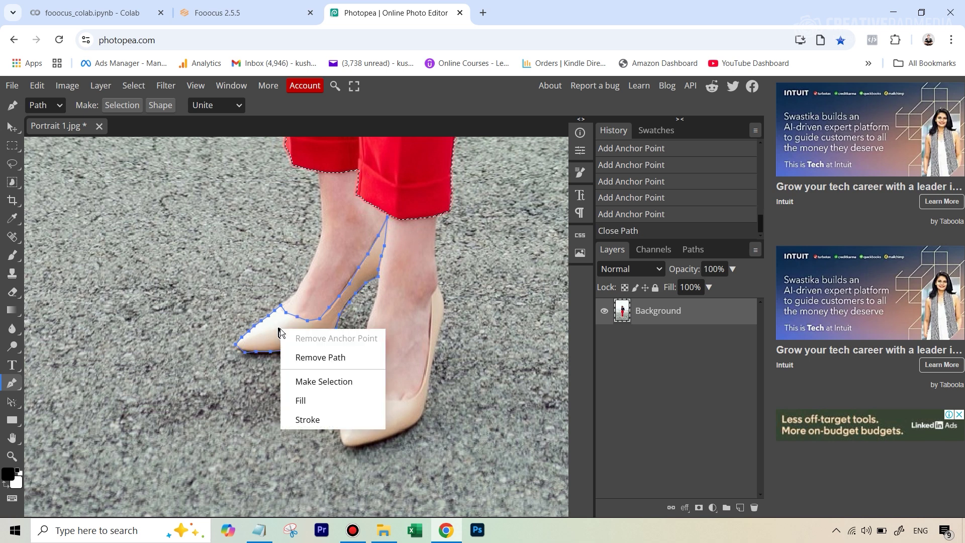
pyautogui.click(310, 381)
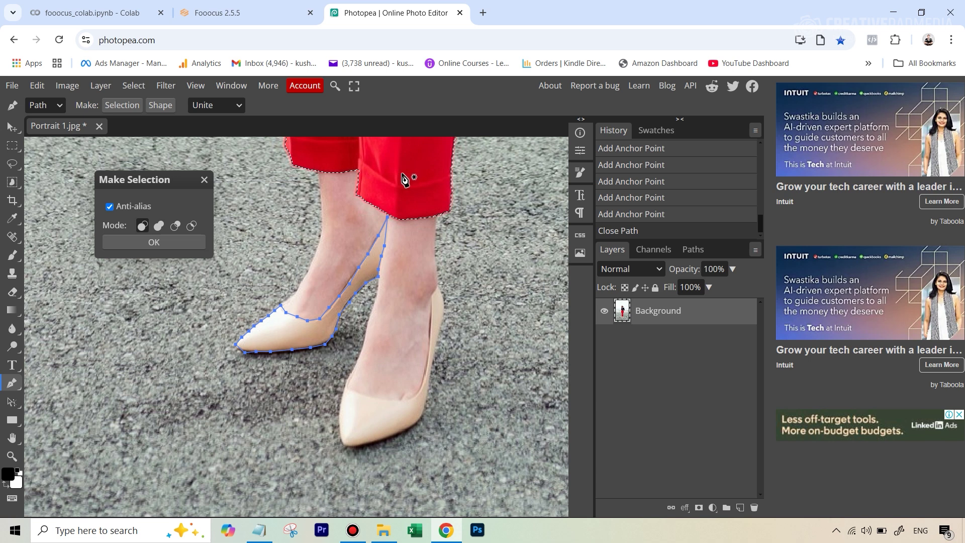
pyautogui.click(160, 230)
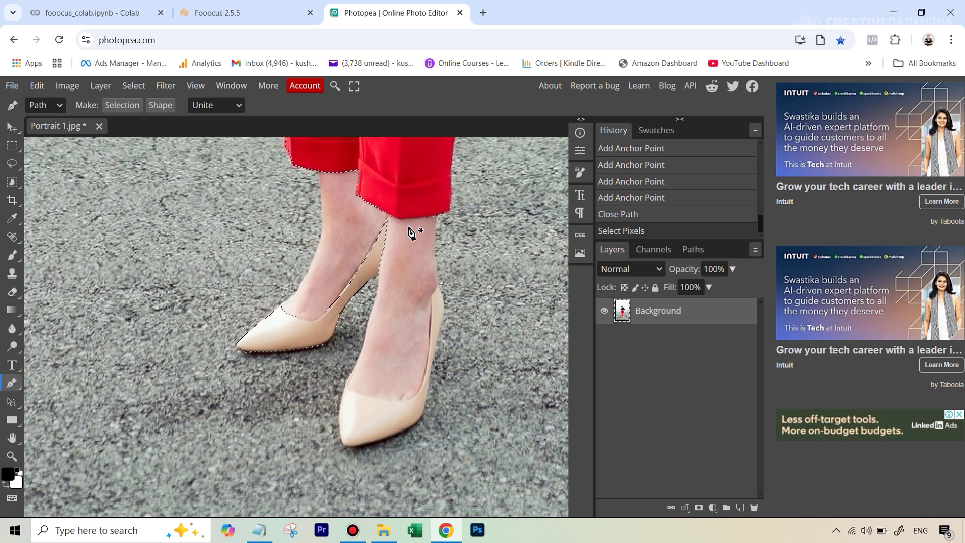
pyautogui.click(410, 327)
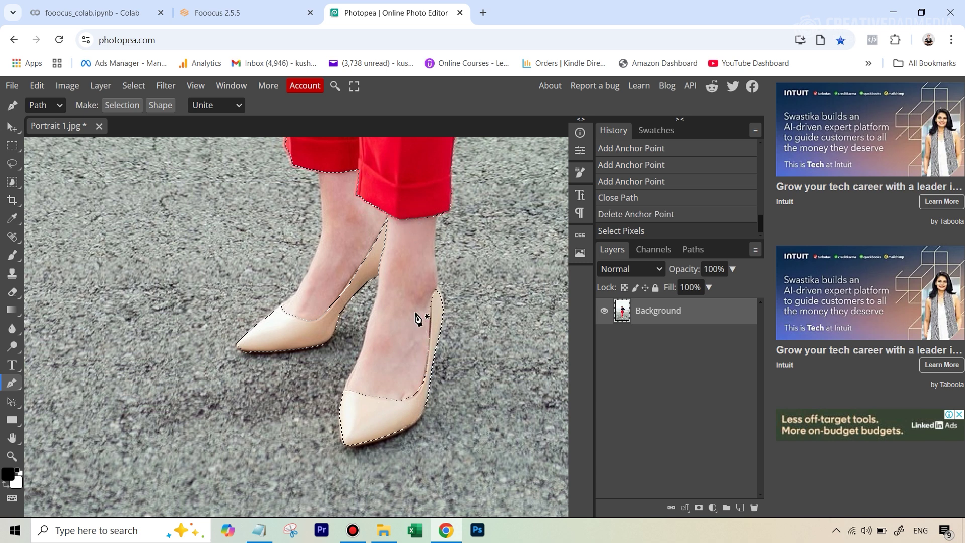
# Subtract the background gap inside the bent arm and both visible hands from the selection with the Lasso.
pyautogui.press('z')
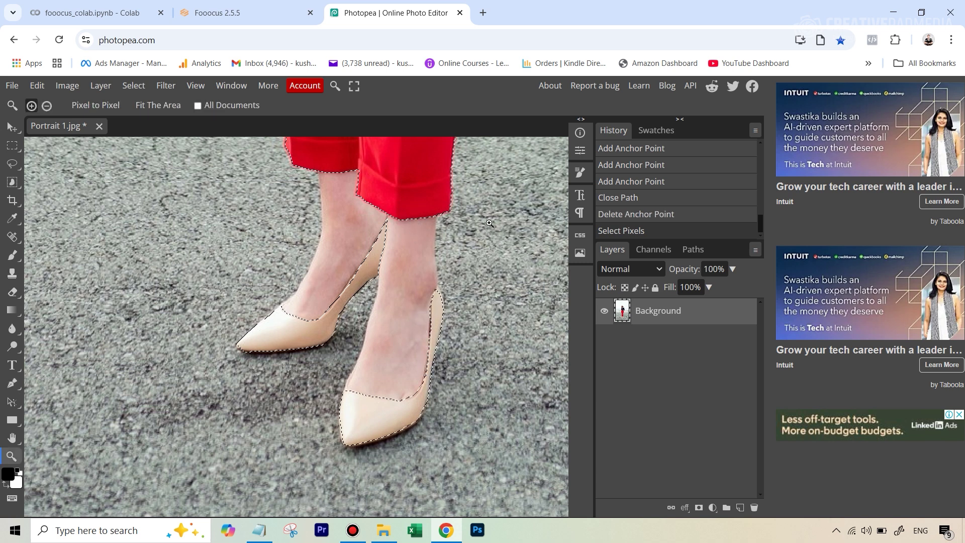
pyautogui.moveTo(490, 226); pyautogui.dragTo(466, 230)
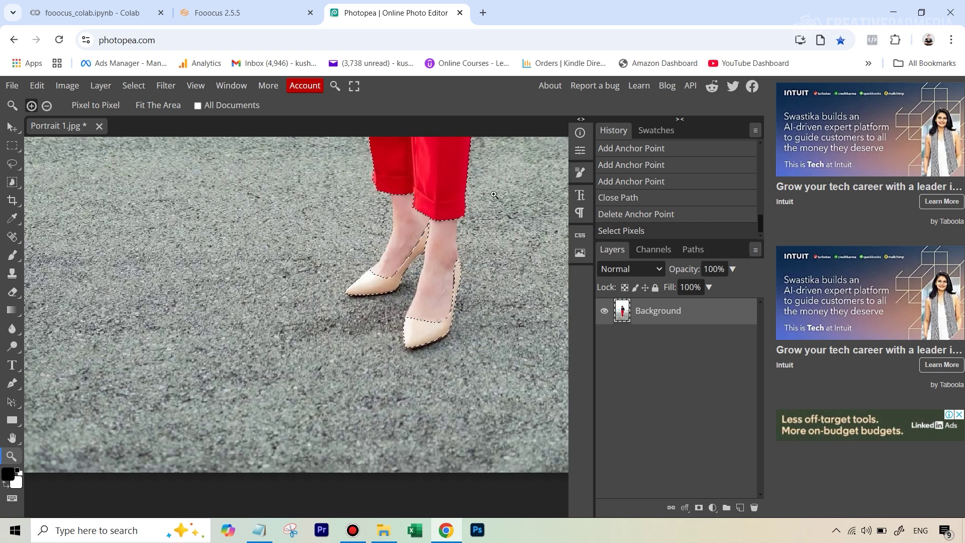
pyautogui.moveTo(493, 183); pyautogui.dragTo(431, 463)
pyautogui.moveTo(379, 173); pyautogui.dragTo(409, 347)
pyautogui.click(443, 280)
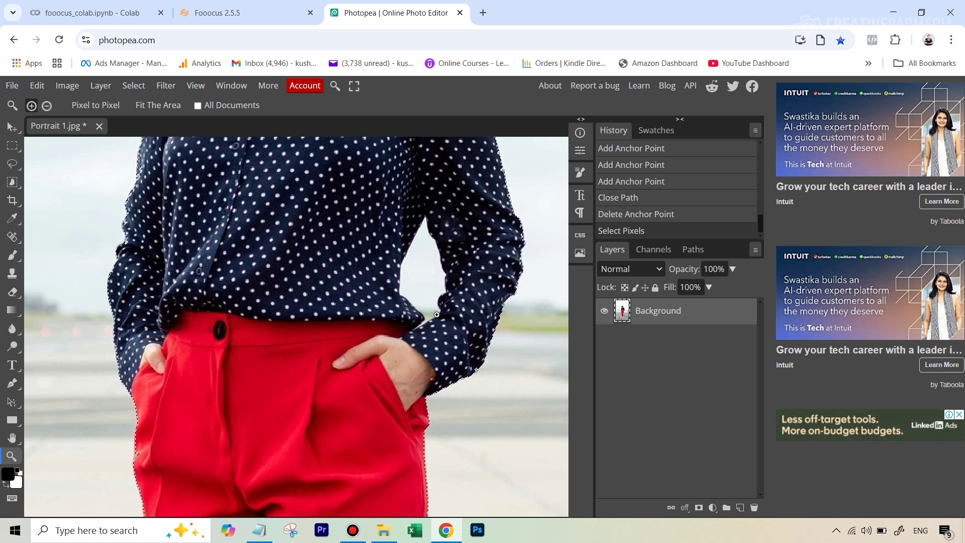
pyautogui.click(14, 166)
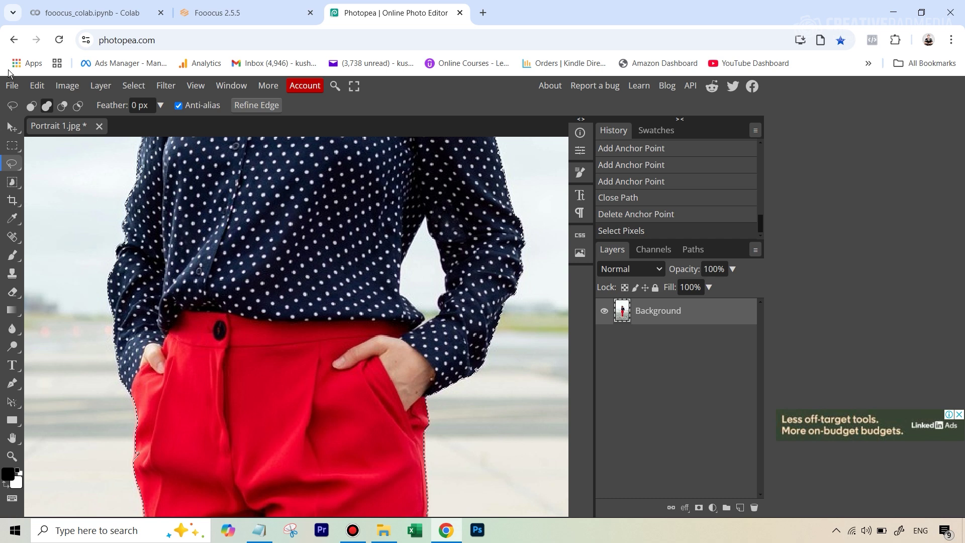
pyautogui.click(60, 108)
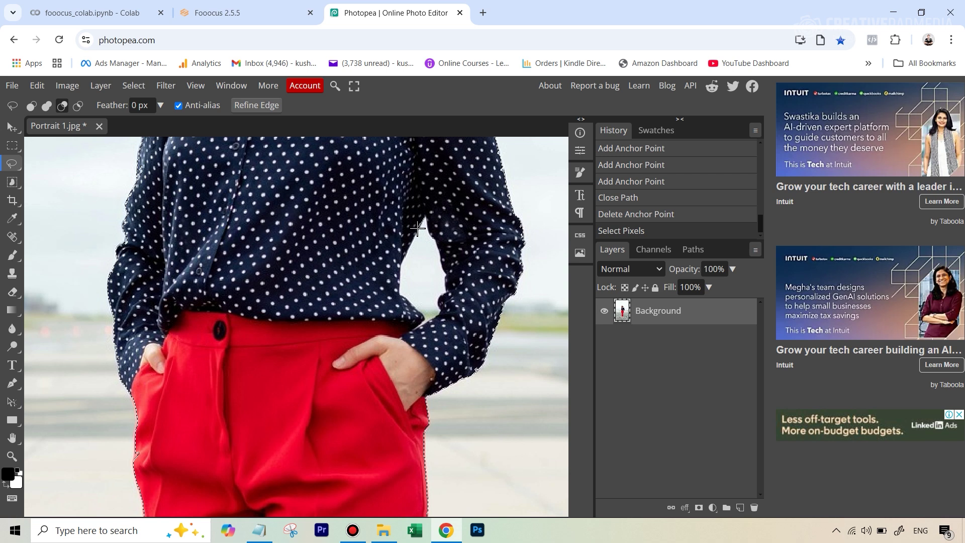
pyautogui.moveTo(420, 223)
pyautogui.mouseDown()
pyautogui.moveTo(398, 281)
pyautogui.moveTo(420, 318)
pyautogui.moveTo(432, 317)
pyautogui.moveTo(446, 281)
pyautogui.moveTo(427, 214)
pyautogui.mouseUp()
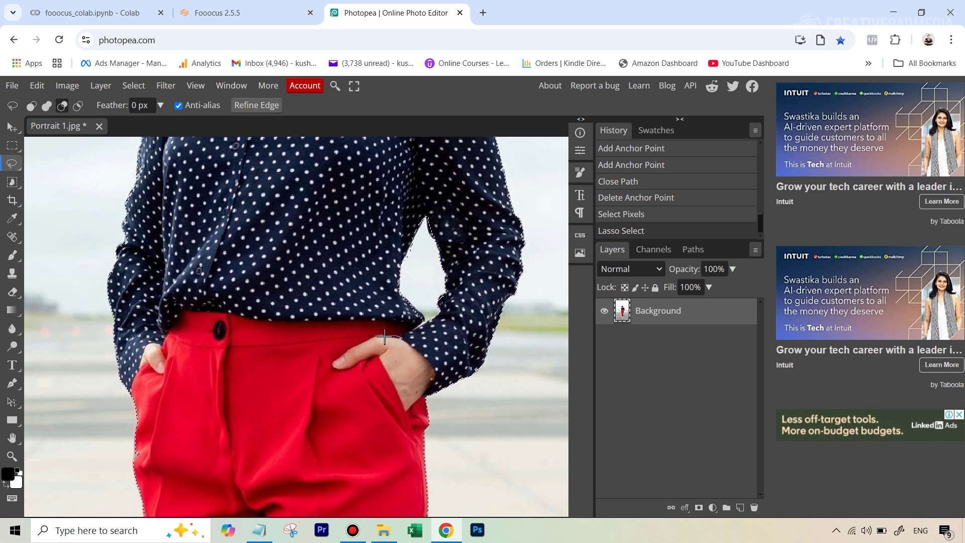
pyautogui.moveTo(385, 337)
pyautogui.mouseDown()
pyautogui.moveTo(332, 366)
pyautogui.moveTo(379, 357)
pyautogui.moveTo(408, 409)
pyautogui.moveTo(434, 373)
pyautogui.moveTo(402, 337)
pyautogui.mouseUp()
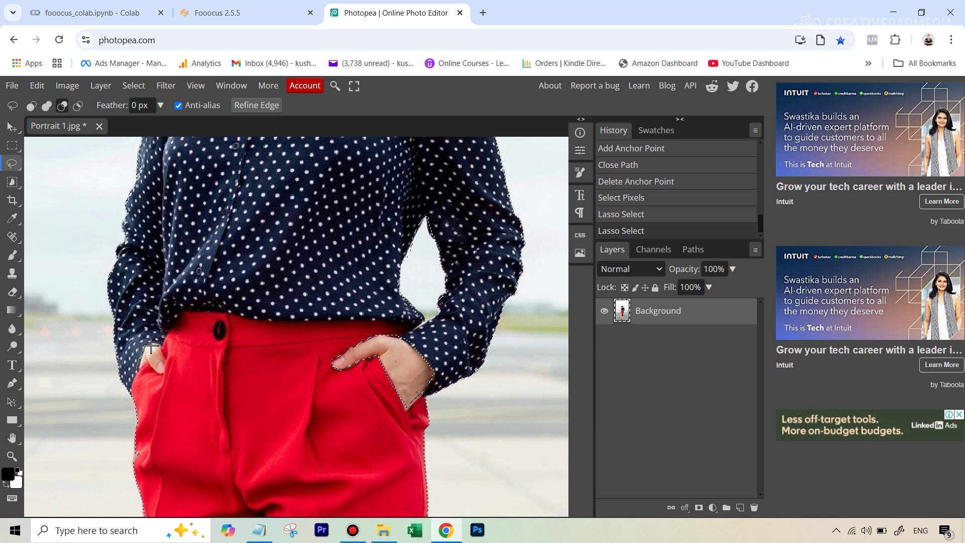
pyautogui.moveTo(151, 346)
pyautogui.mouseDown()
pyautogui.moveTo(161, 350)
pyautogui.moveTo(166, 373)
pyautogui.moveTo(143, 360)
pyautogui.moveTo(140, 368)
pyautogui.moveTo(151, 360)
pyautogui.mouseUp()
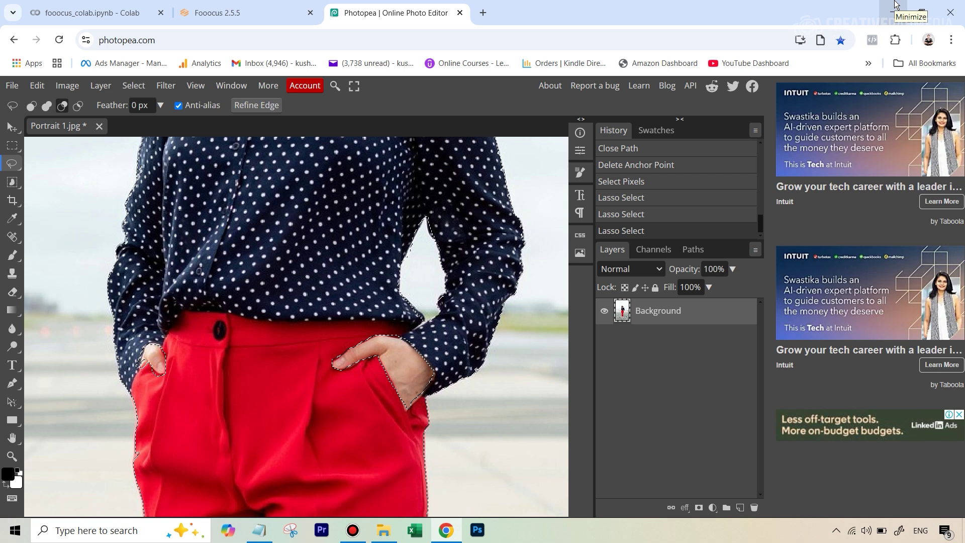
# Add a raster mask to the portrait layer from the selection and display the mask alone in black and white.
pyautogui.hotkey('ctrl', '0')
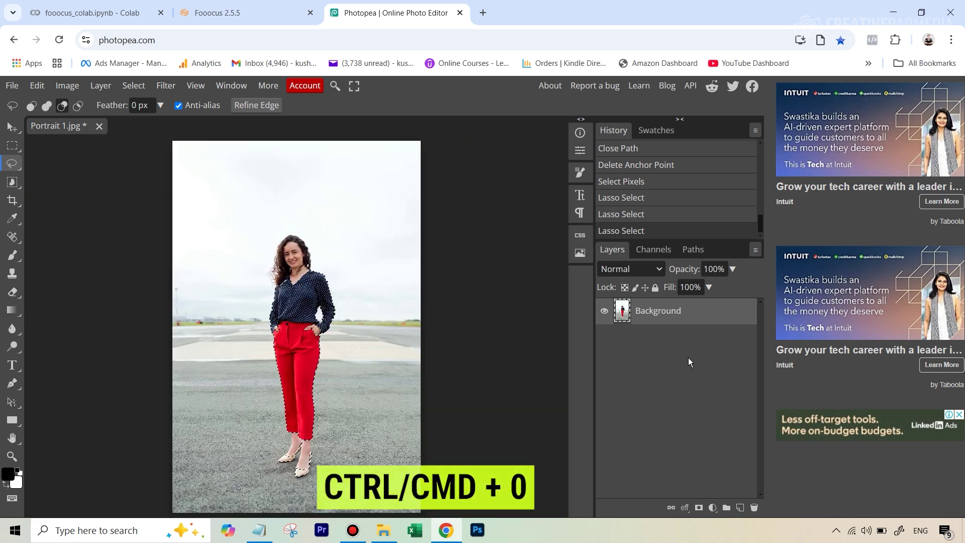
pyautogui.click(698, 508)
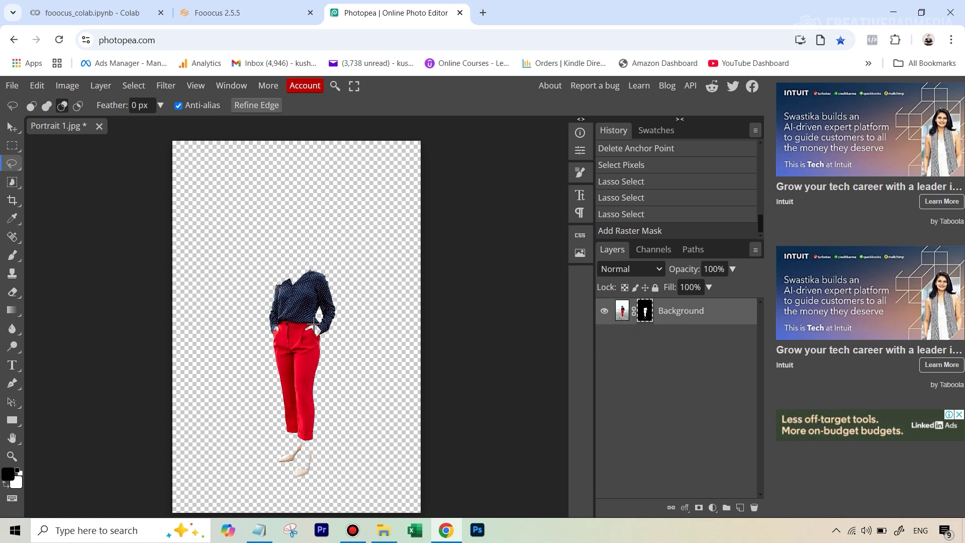
pyautogui.keyDown('alt'); pyautogui.click(644, 312); pyautogui.keyUp('alt')
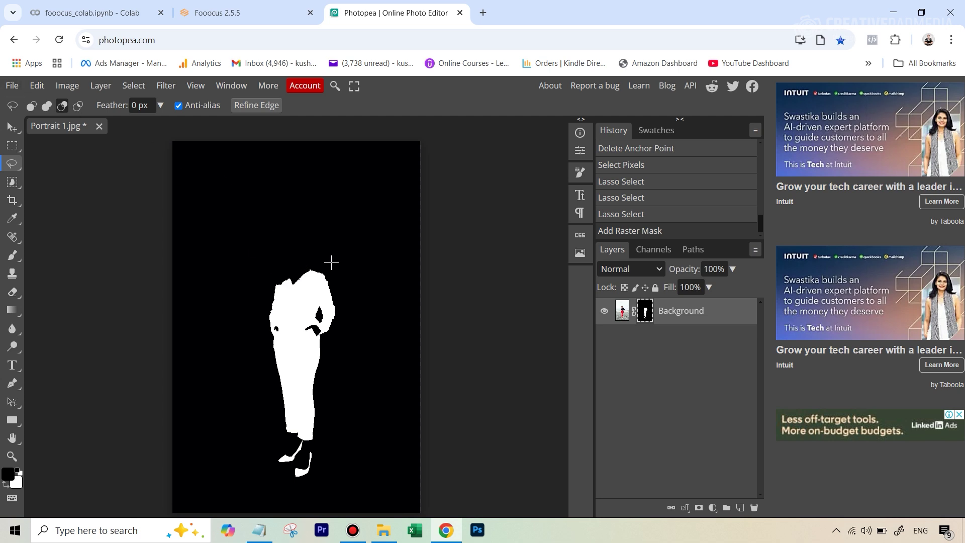
pyautogui.click(11, 86)
pyautogui.moveTo(57, 264)
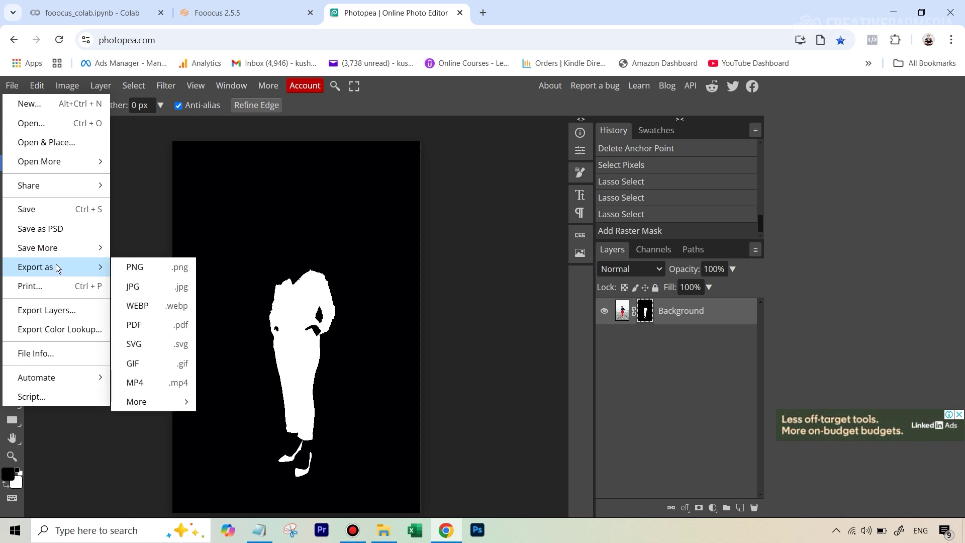
pyautogui.click(580, 326)
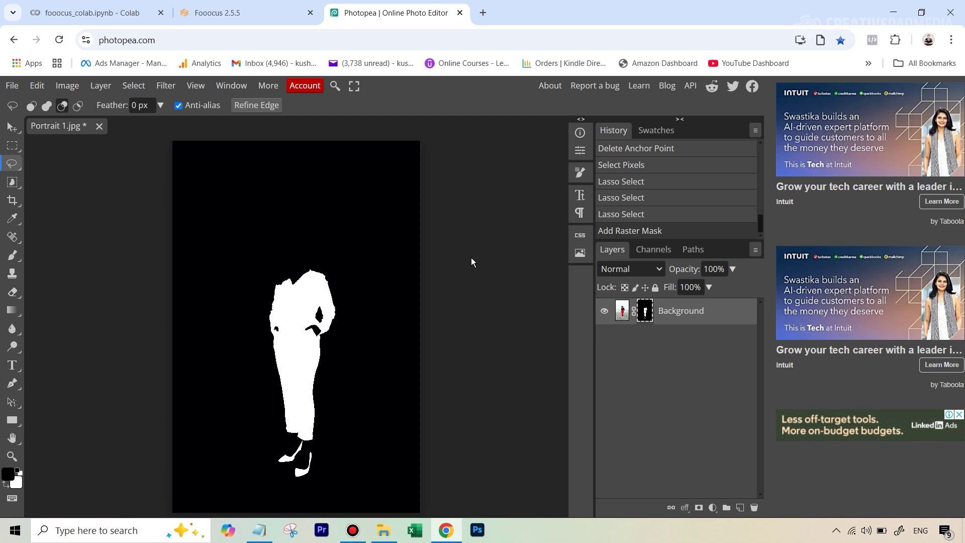
# Copy the entire mask and paste it into a new 1500 × 2248 pixel project with a white background.
pyautogui.hotkey('ctrl', 'a')
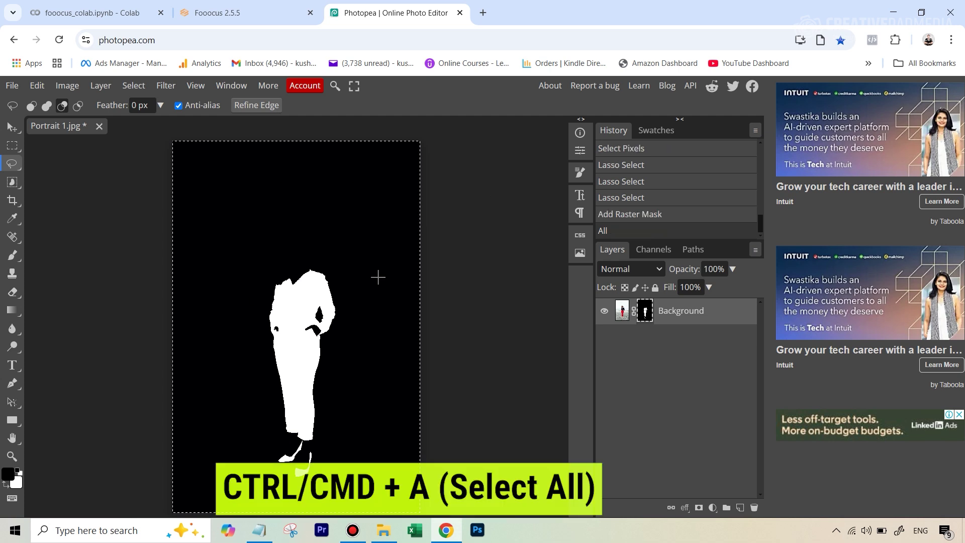
pyautogui.hotkey('ctrl', 'c')
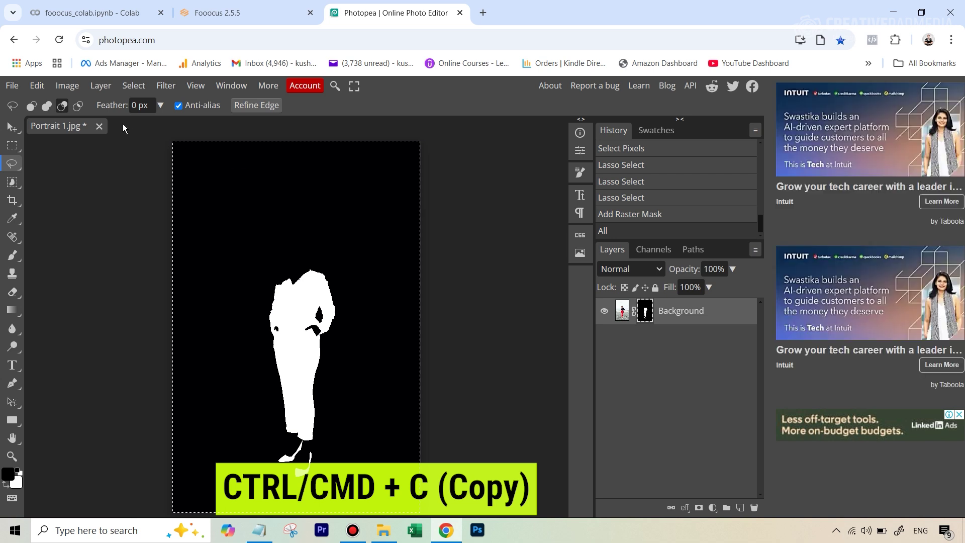
pyautogui.click(12, 85)
pyautogui.click(32, 106)
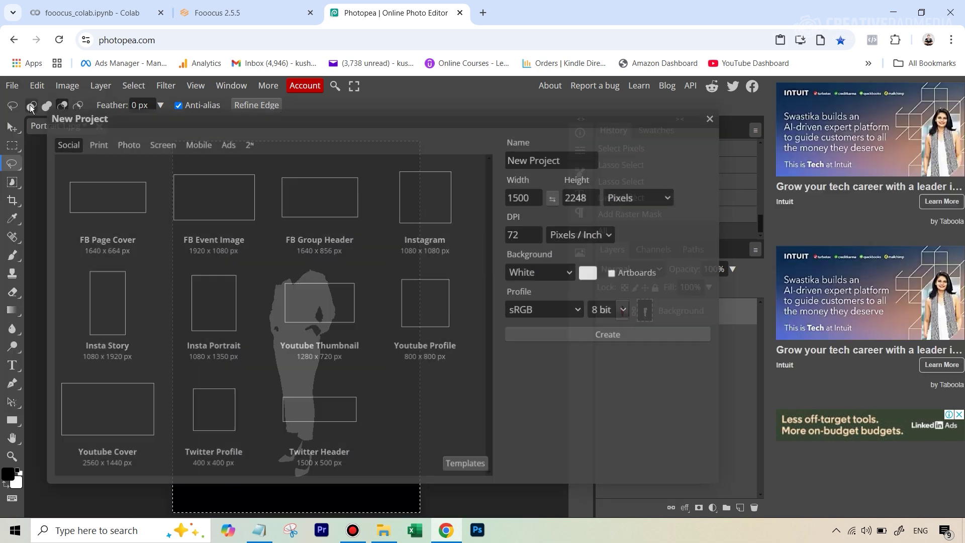
pyautogui.click(512, 197)
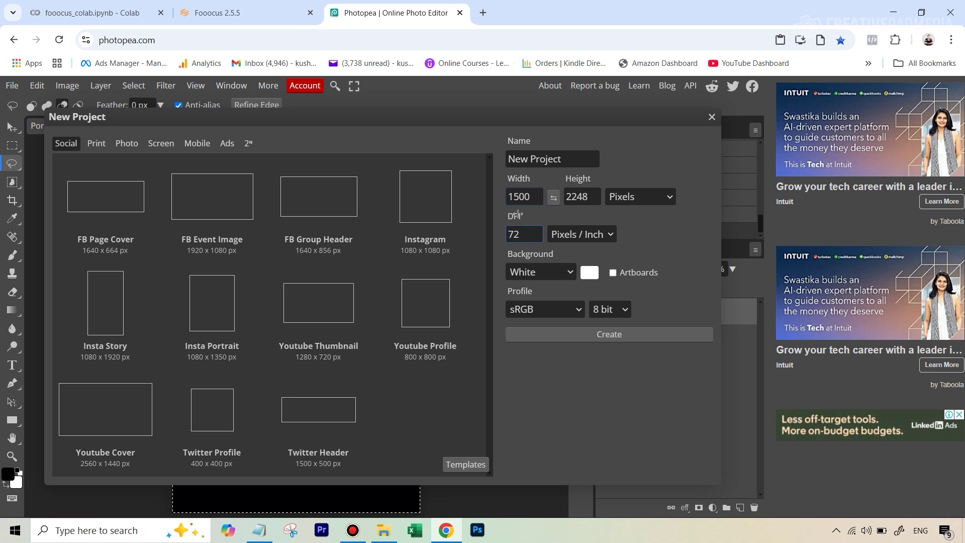
pyautogui.click(585, 335)
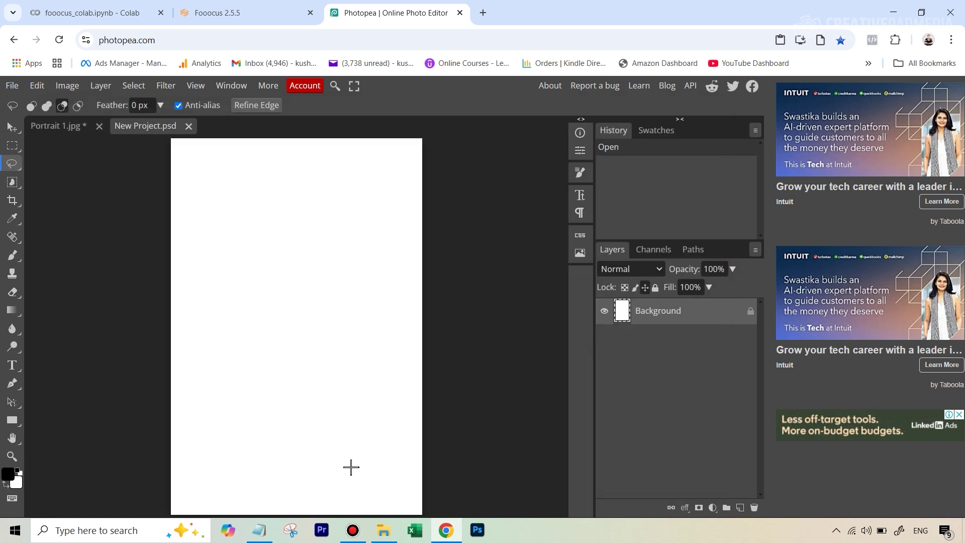
pyautogui.hotkey('ctrl', 'v')
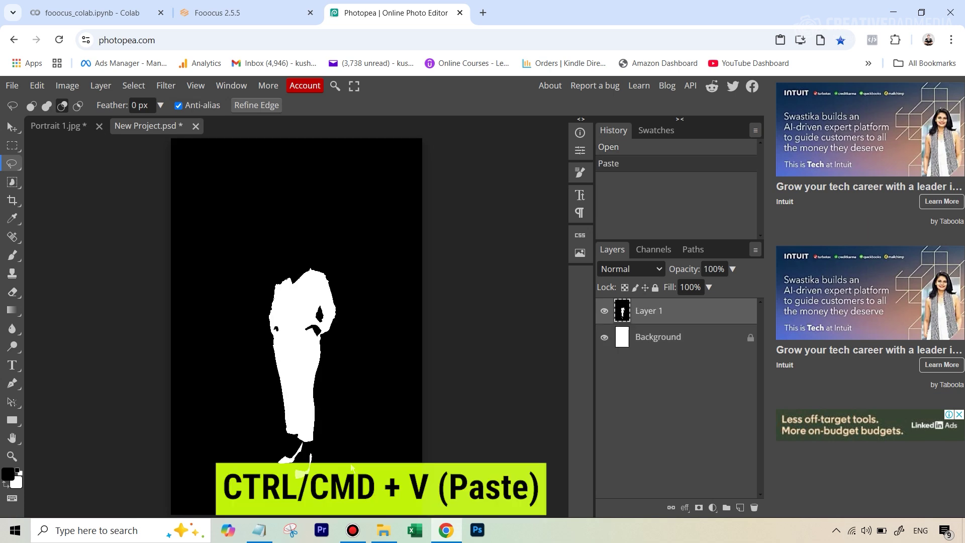
# Export the pasted mask as Mask From Portrait 1.jpg and switch to the Fooocus page in Chrome.
pyautogui.click(11, 86)
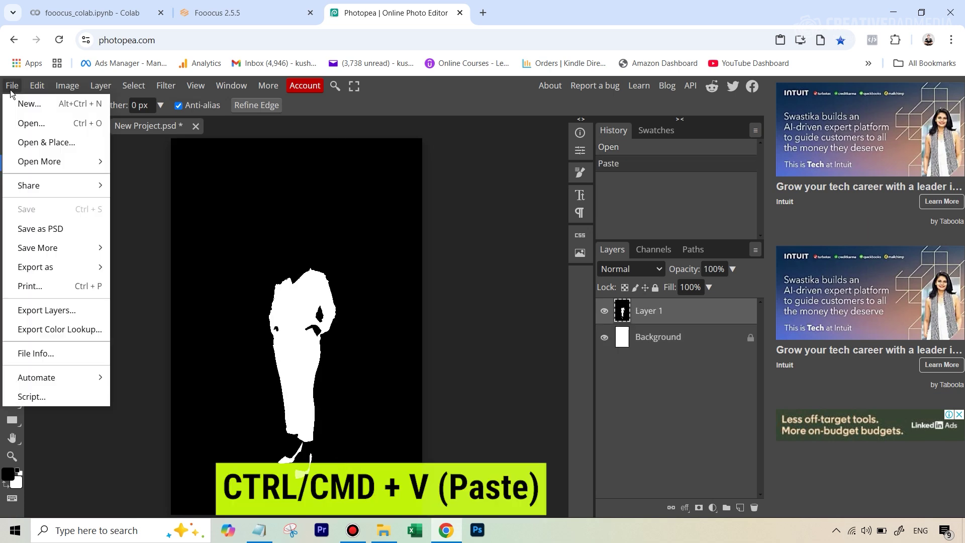
pyautogui.moveTo(41, 269)
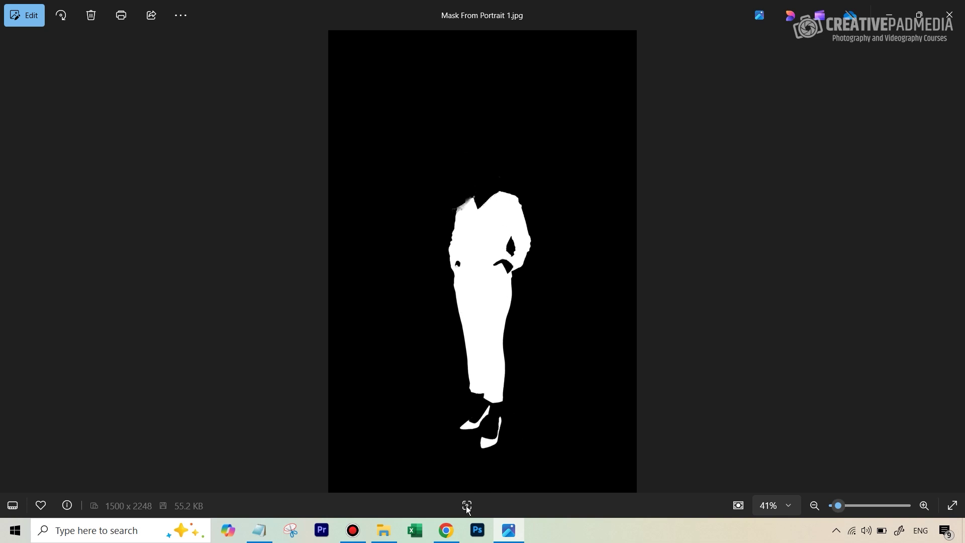
pyautogui.click(446, 531)
pyautogui.click(270, 15)
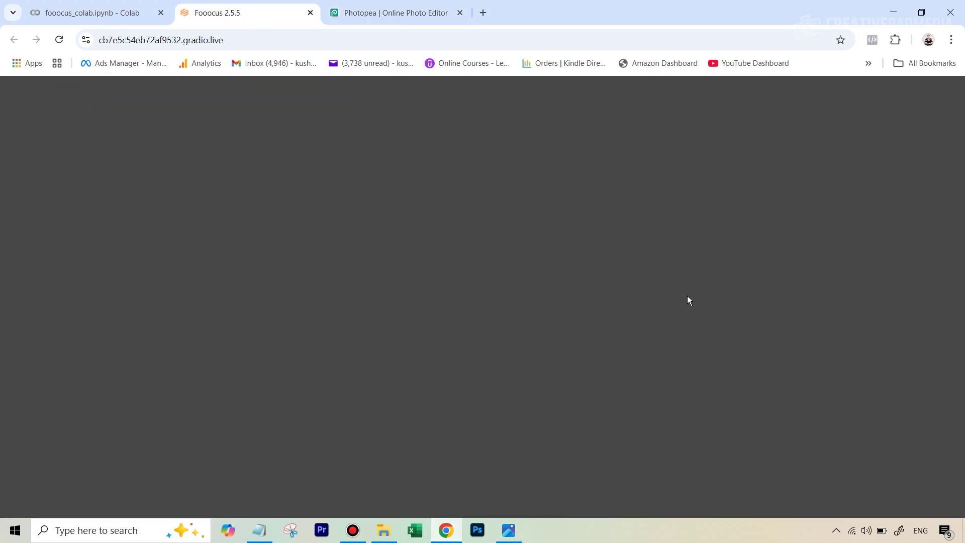
# Replace the full-figure inpaint mask with the uploaded clothing and shoe mask, Mask From Portrait 1.jpg.
pyautogui.scroll(3, 719, 182)
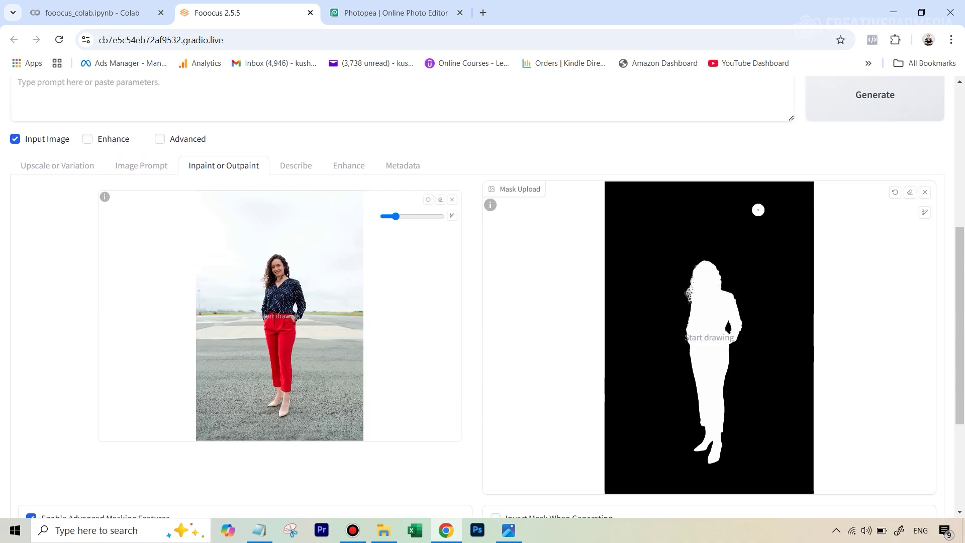
pyautogui.click(925, 199)
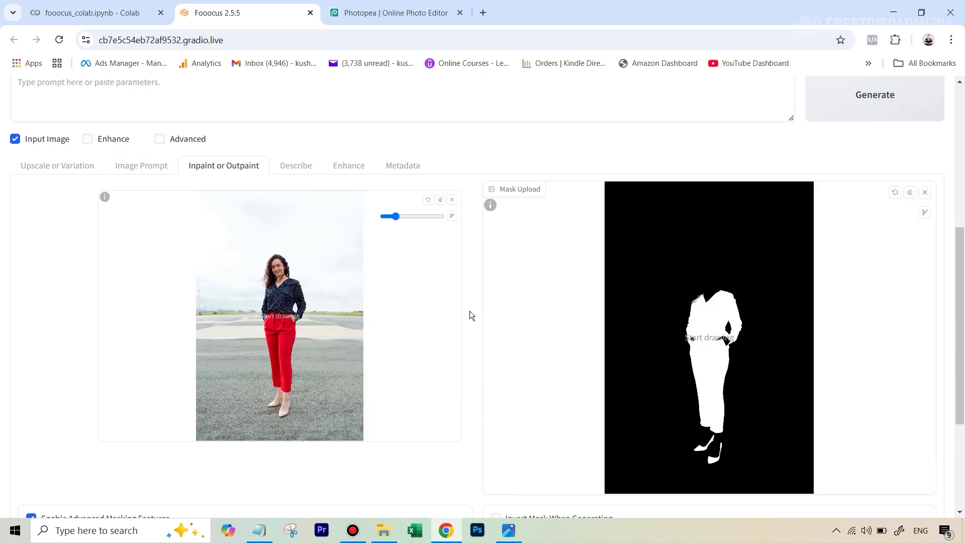
# Enter the prompt "a woman wearing a loose white tee shirt and blue denim trousers and red heels".
pyautogui.scroll(3, 470, 311)
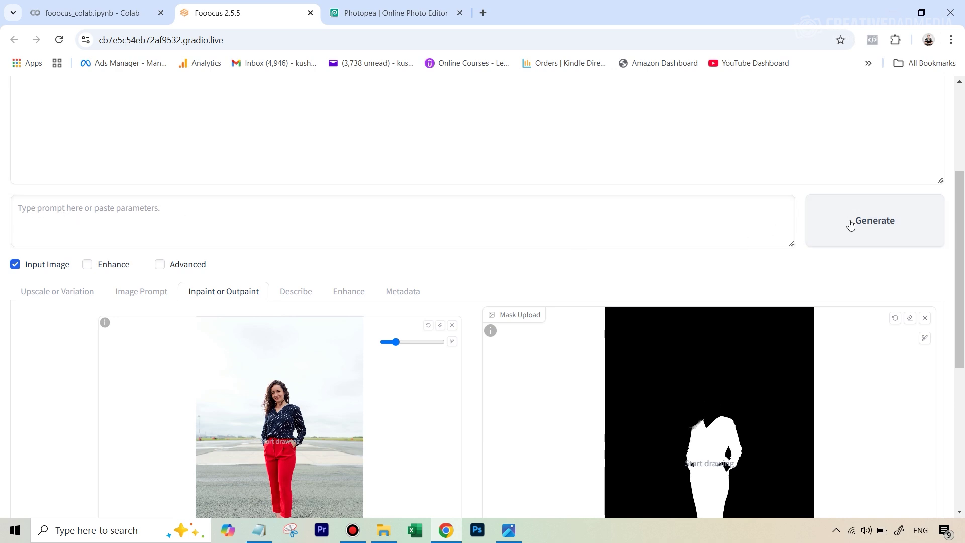
pyautogui.scroll(-1, 325, 337)
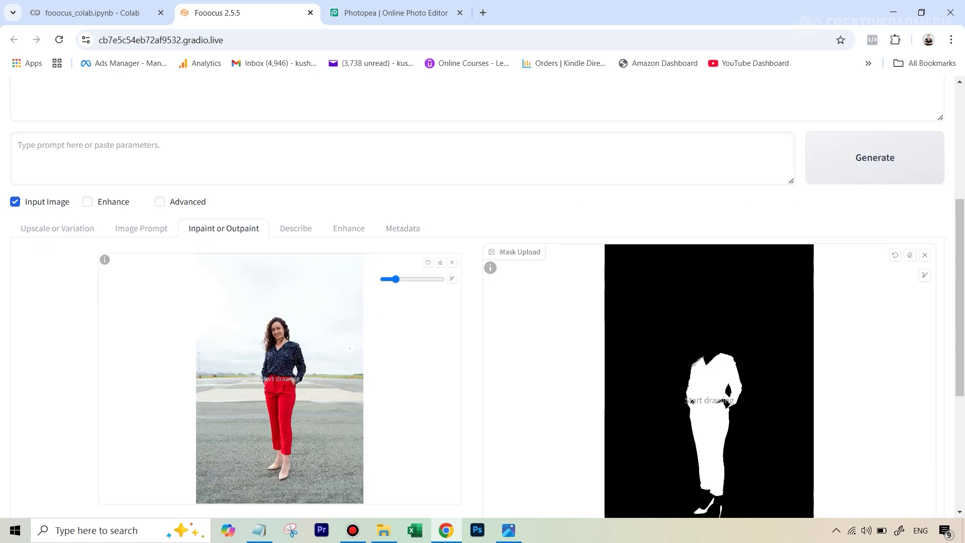
pyautogui.click(145, 161)
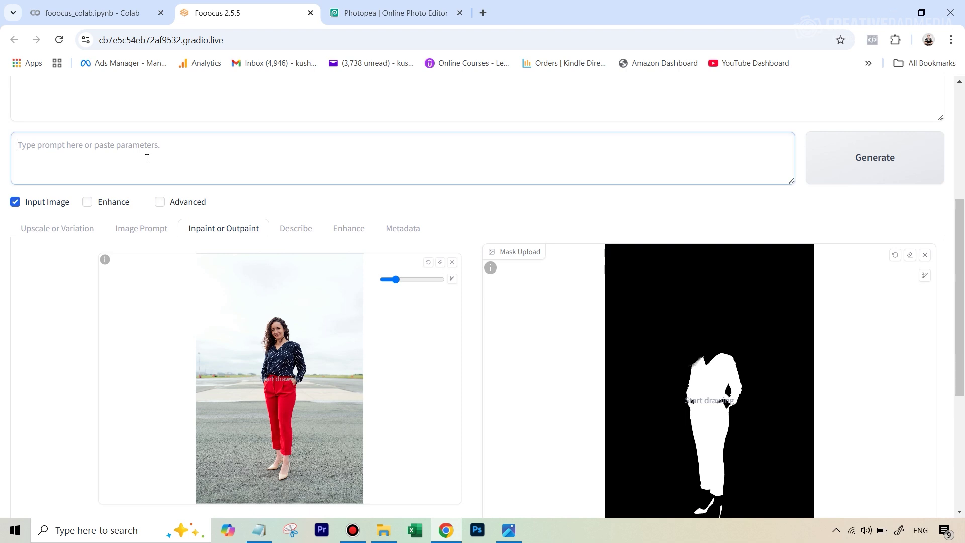
pyautogui.write('a woman')
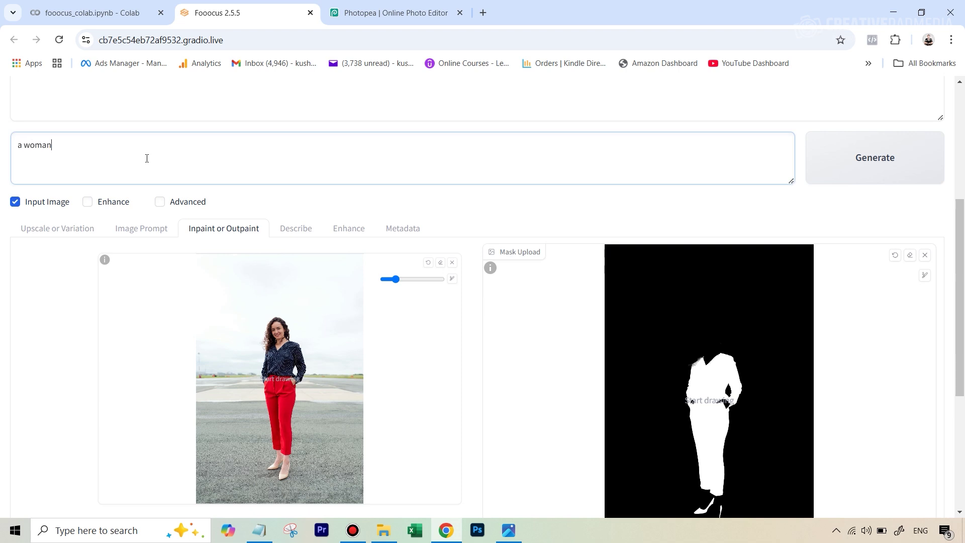
pyautogui.write(' wearing a loose white')
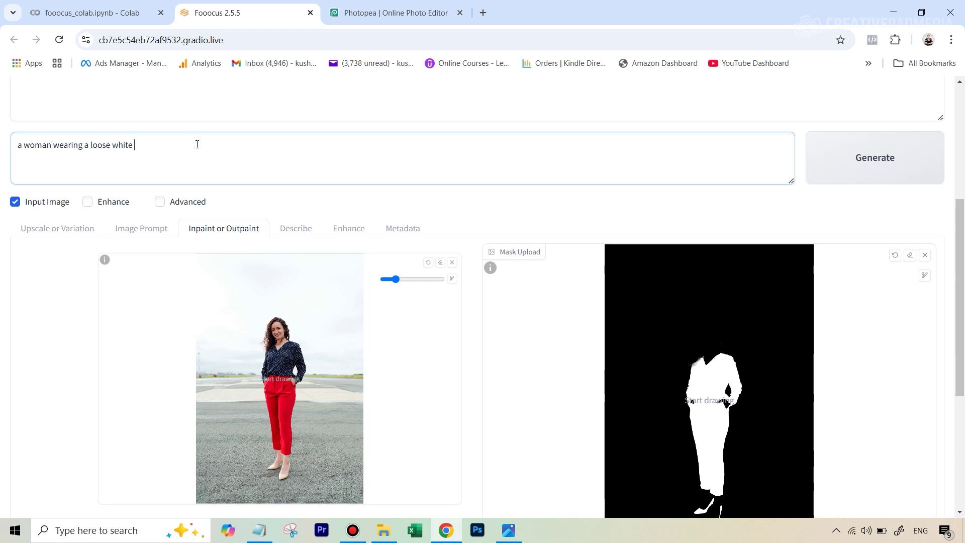
pyautogui.write('shr')
pyautogui.write('irt and')
pyautogui.write(' blue denim')
pyautogui.write(' trousers and ')
pyautogui.write('red heels')
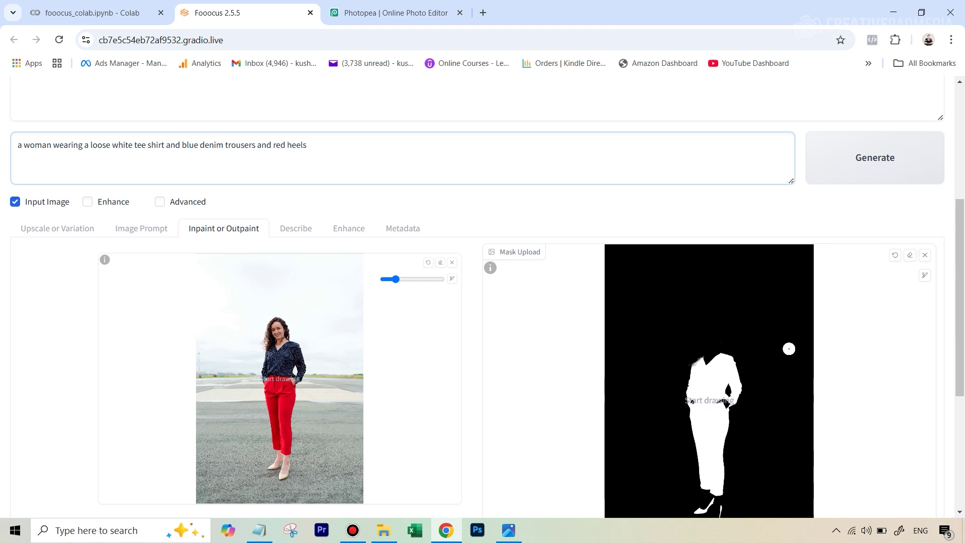
# Show the advanced settings and set the performance to Quality and the output format to jpeg.
pyautogui.scroll(-1, 789, 352)
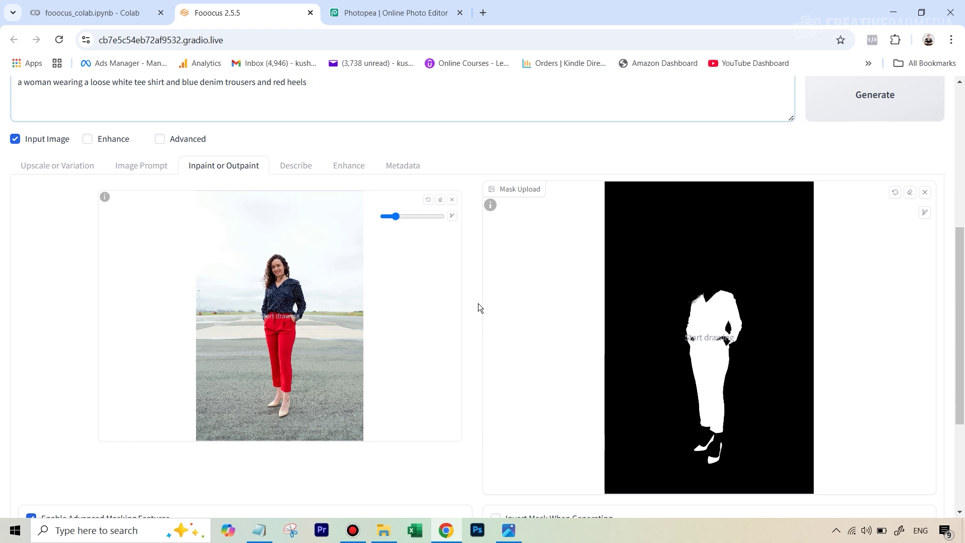
pyautogui.scroll(4, 492, 292)
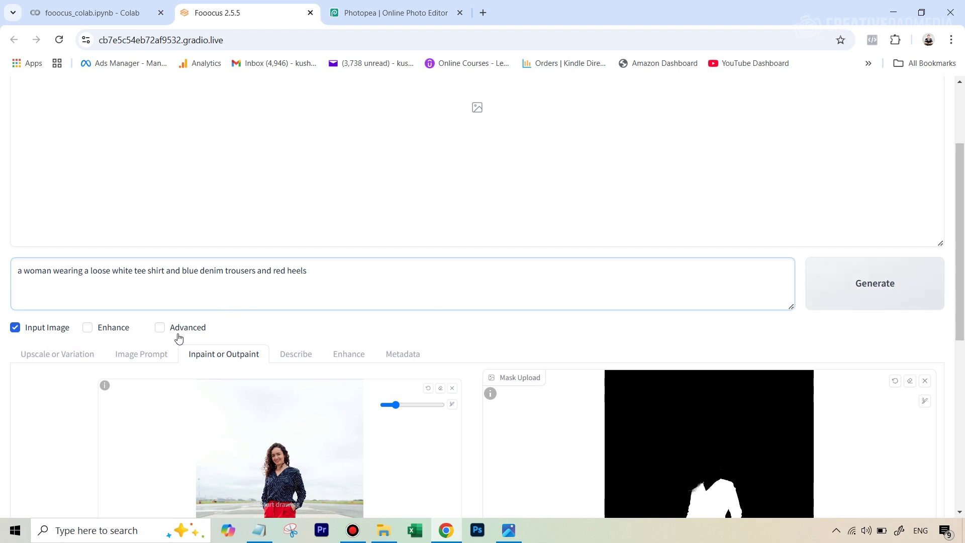
pyautogui.click(160, 329)
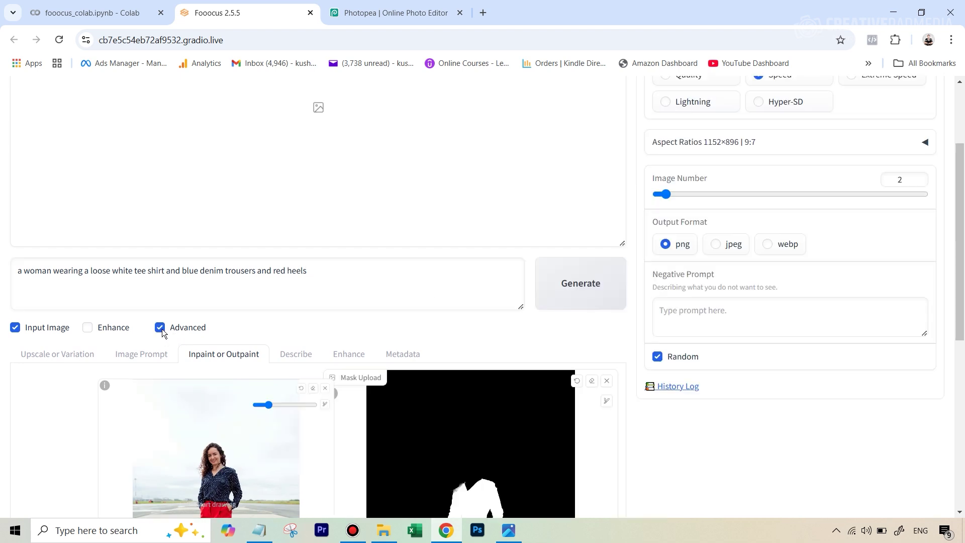
pyautogui.scroll(3, 845, 367)
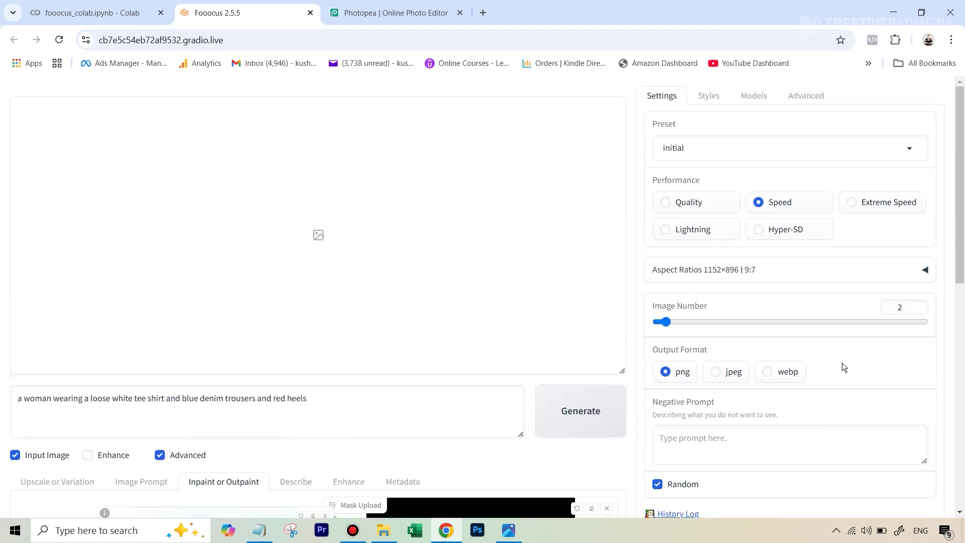
pyautogui.click(667, 206)
pyautogui.scroll(-2, 680, 231)
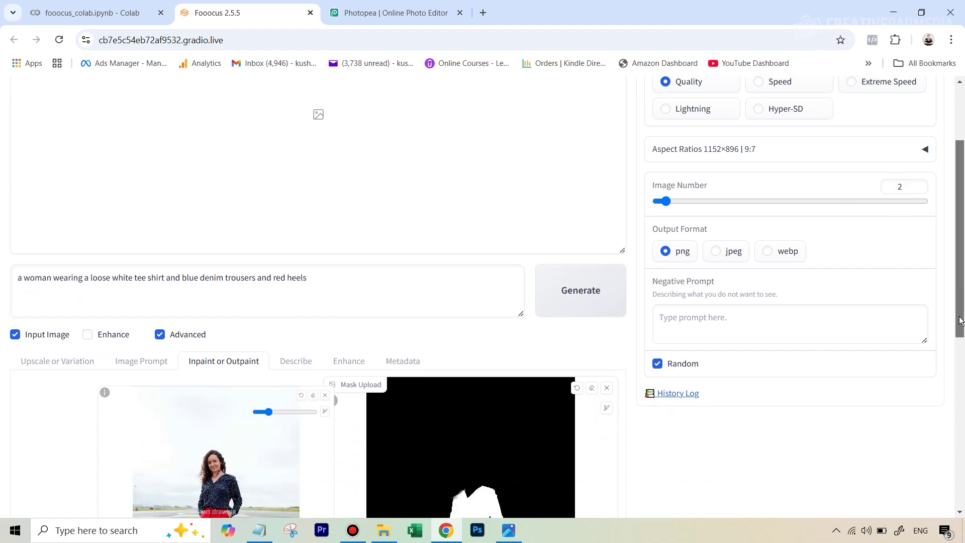
pyautogui.click(716, 252)
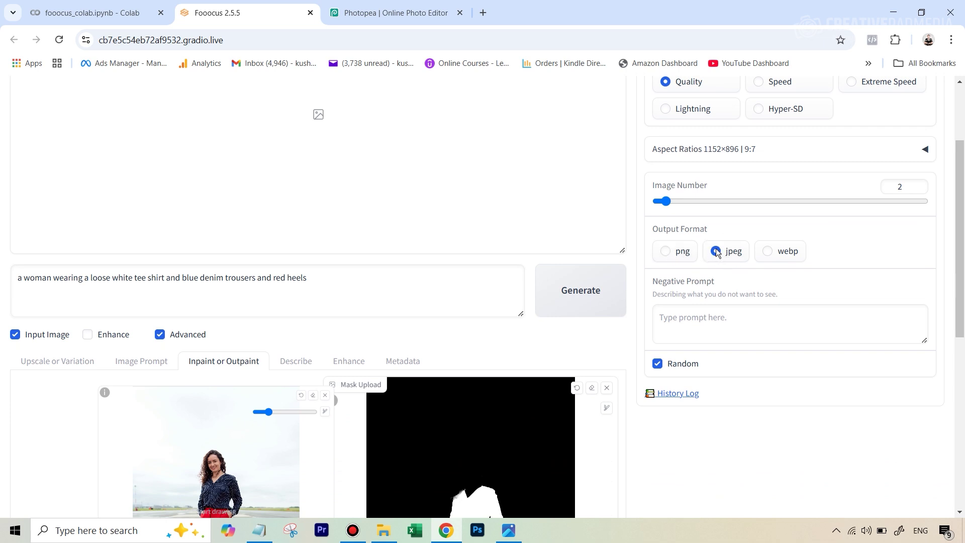
pyautogui.scroll(2, 959, 327)
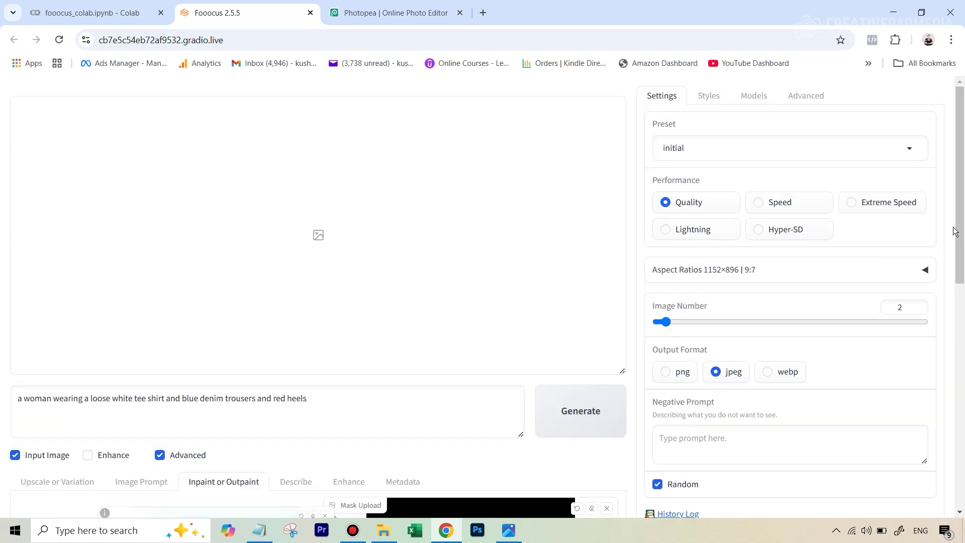
# Check the portrait and its mask, and generate the inpainted images.
pyautogui.scroll(-2, 937, 212)
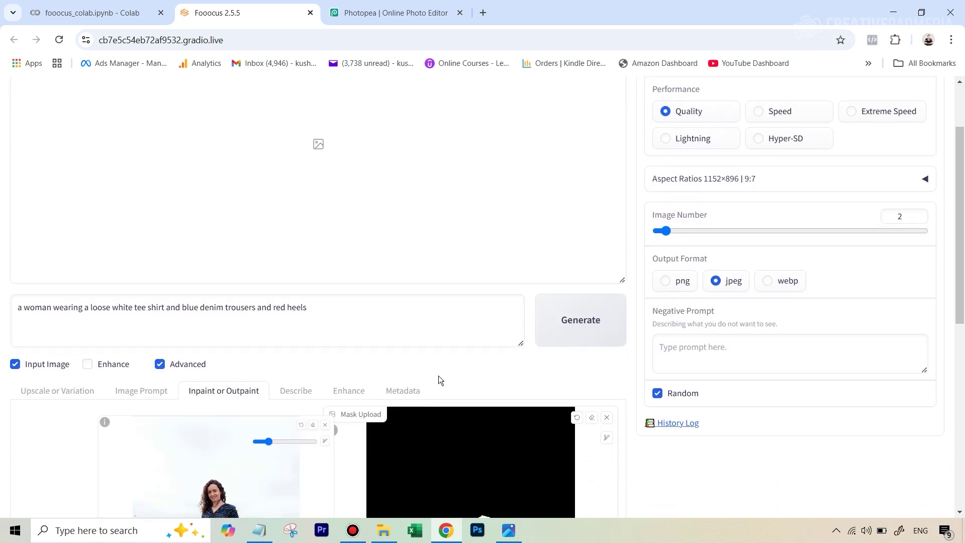
pyautogui.scroll(-5, 438, 381)
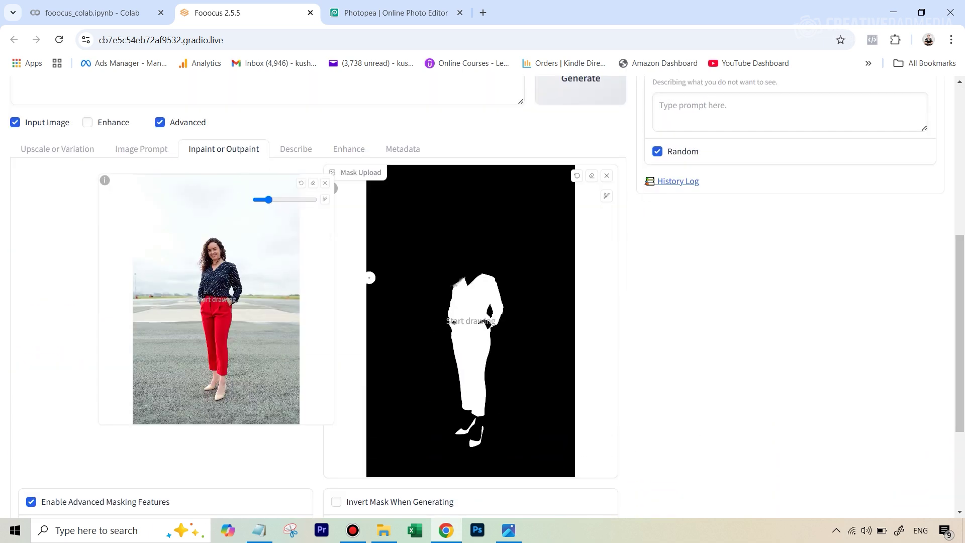
pyautogui.scroll(4, 639, 216)
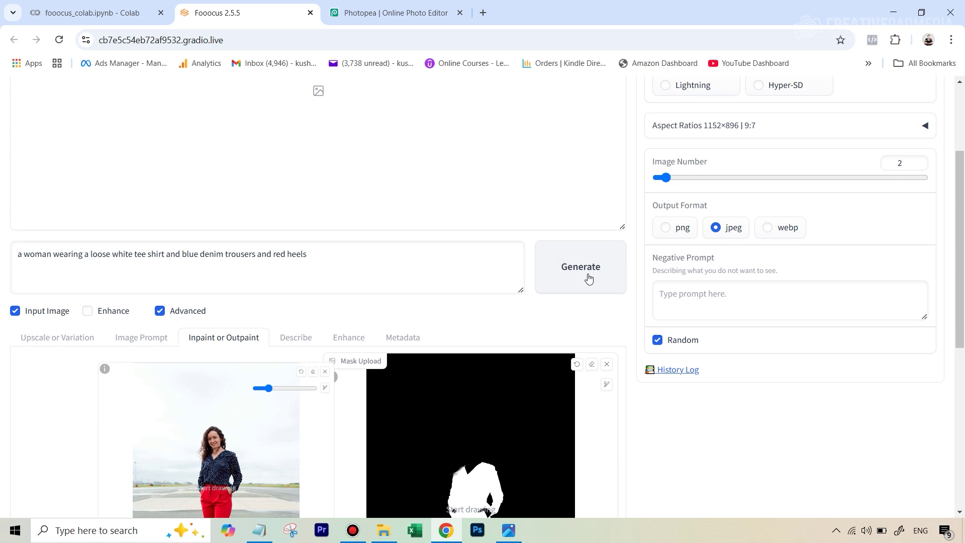
pyautogui.click(589, 279)
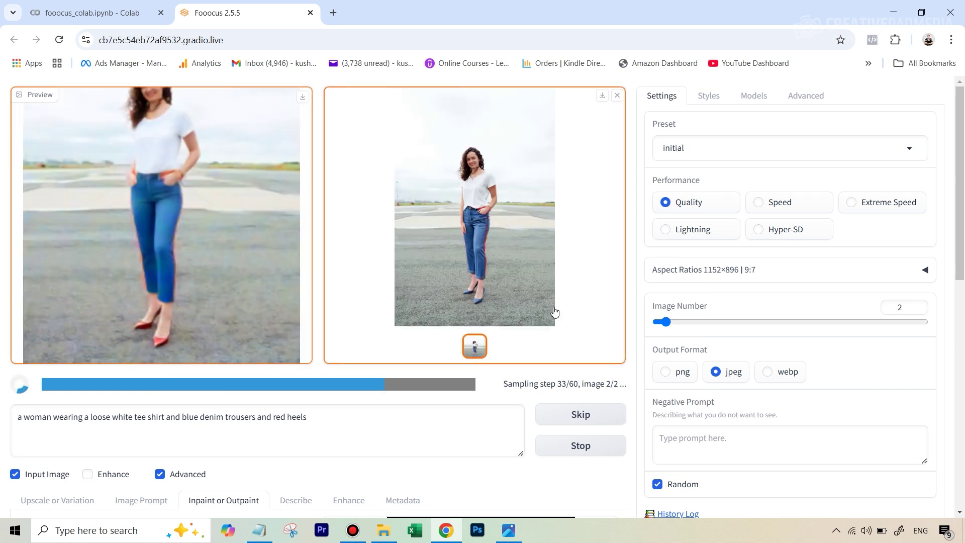
# Examine both generated portraits enlarged, checking the clothing edges, hands and shoes.
pyautogui.click(495, 188)
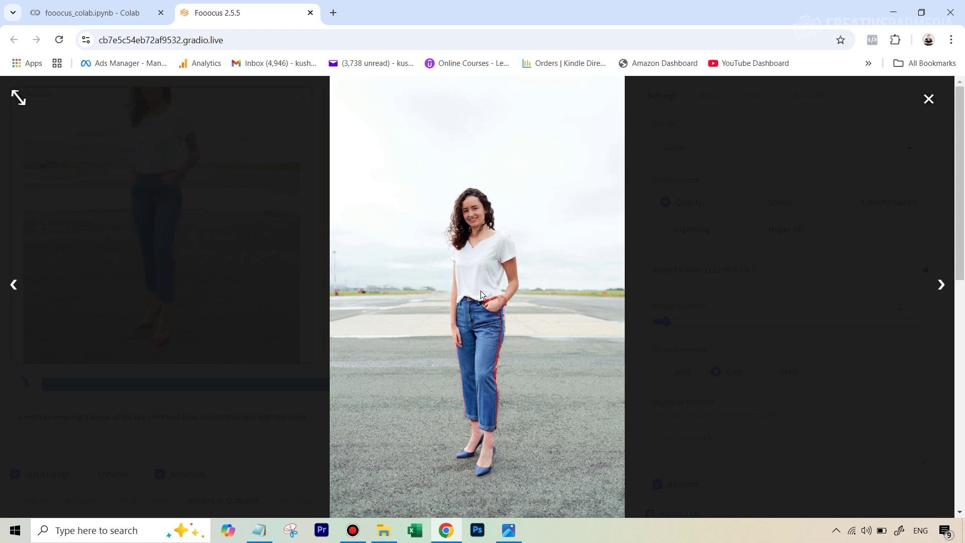
pyautogui.click(929, 99)
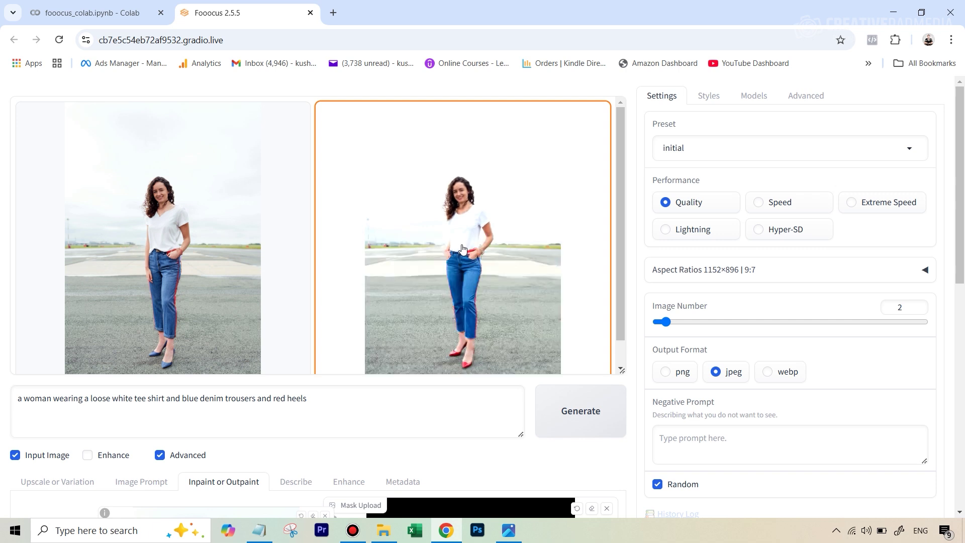
pyautogui.click(485, 262)
pyautogui.click(359, 257)
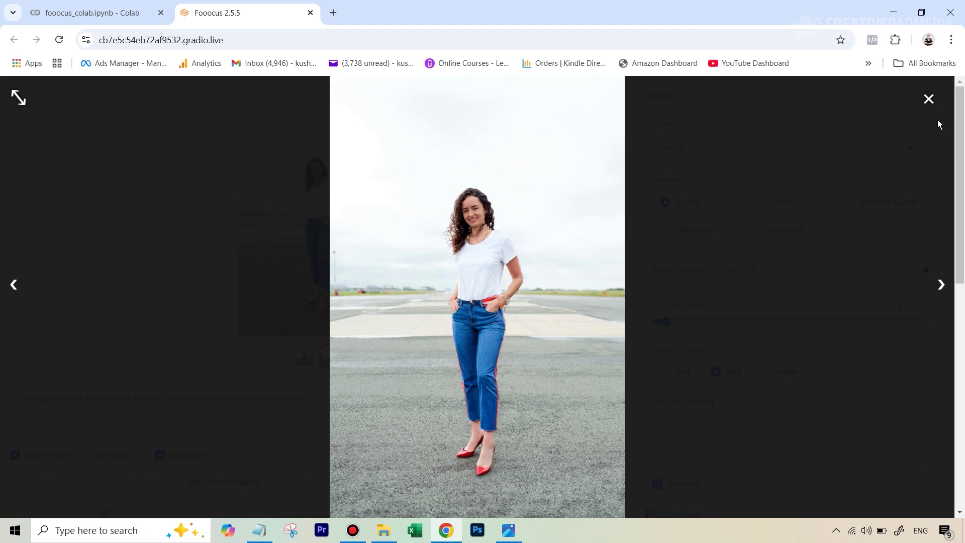
pyautogui.click(929, 101)
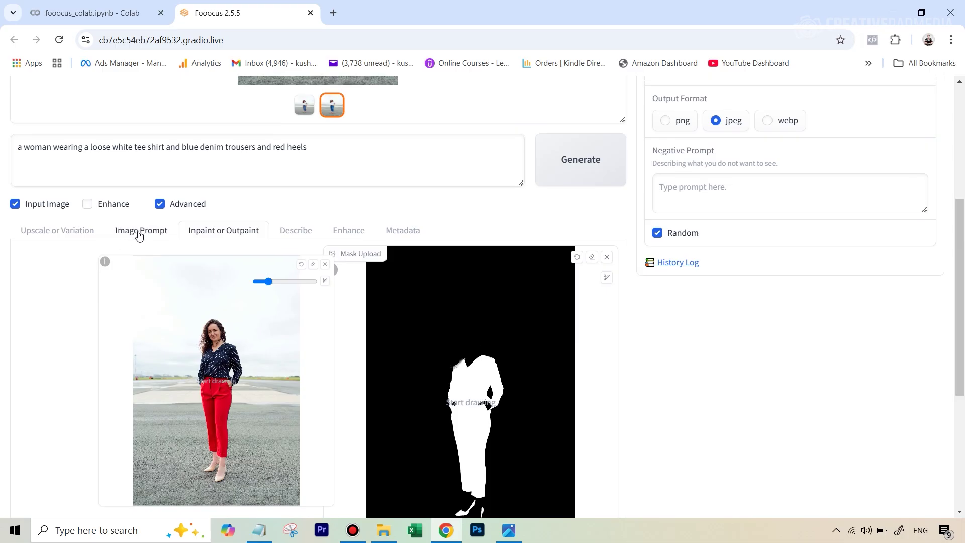
# View the Image Prompt upload slots and return to the inpaint image and its mask.
pyautogui.click(139, 232)
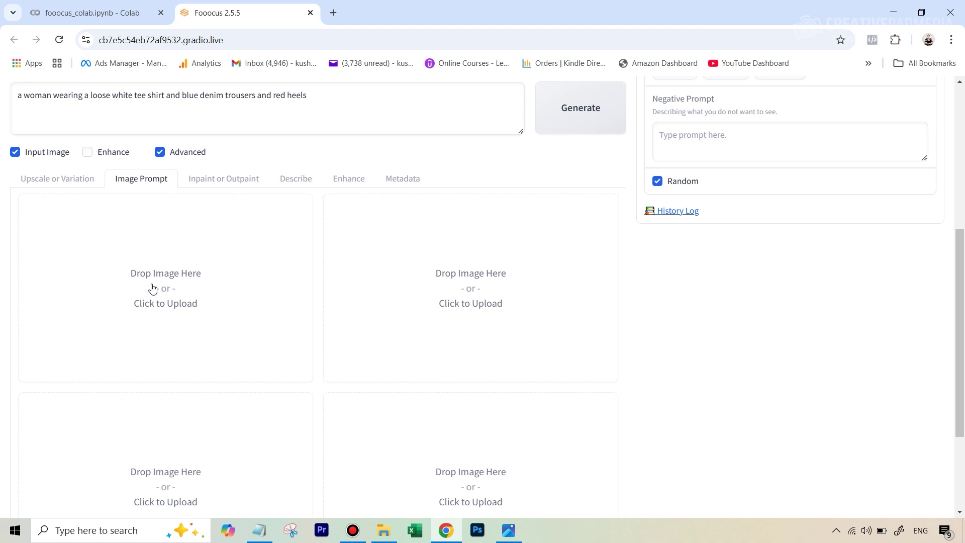
pyautogui.scroll(1, 154, 295)
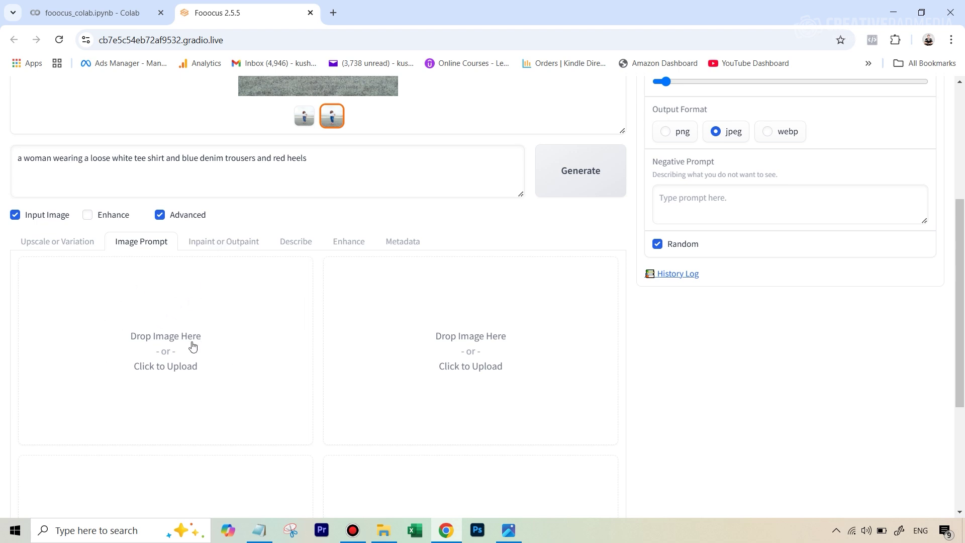
pyautogui.click(211, 243)
pyautogui.scroll(-1, 212, 244)
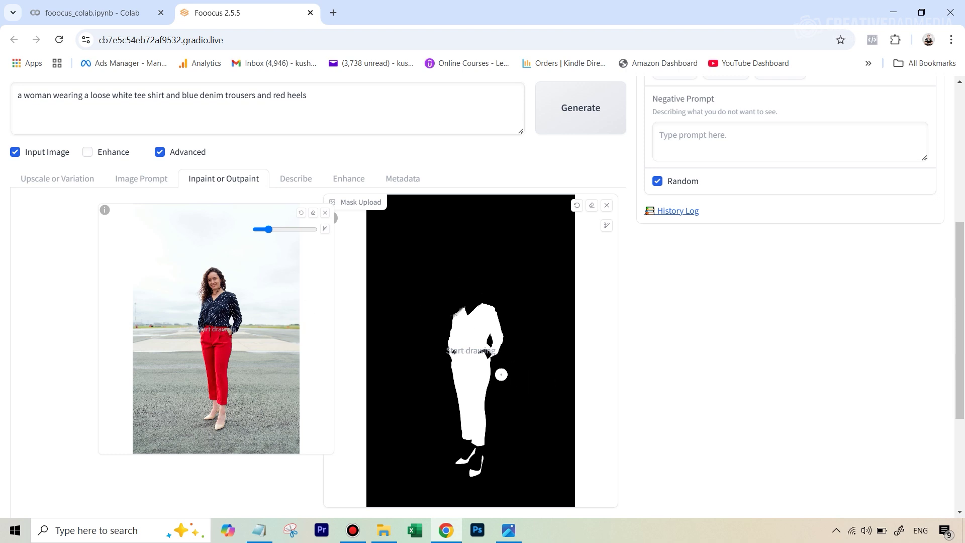
pyautogui.scroll(4, 830, 380)
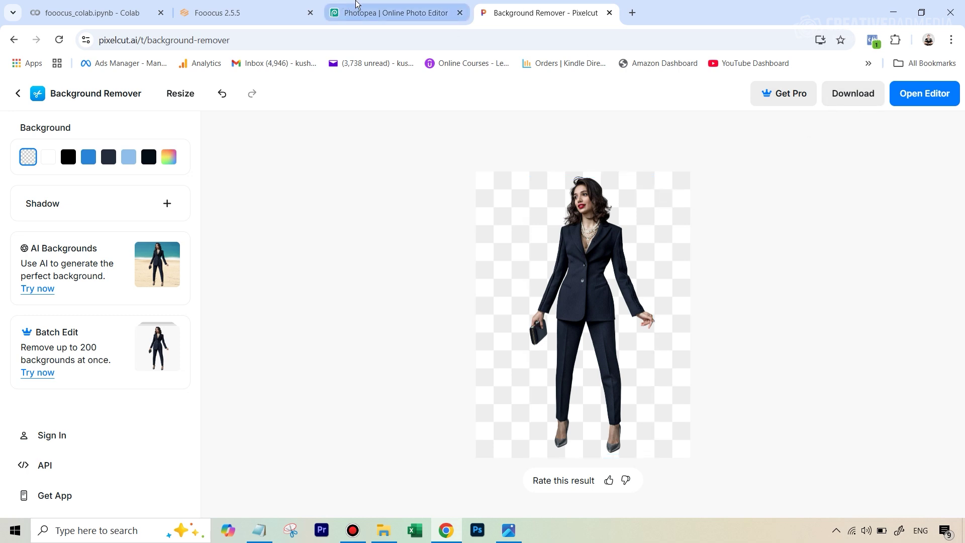
# Switch to Photopea and erase parts of the head, the empty hand and one shoe in Portrait 2.png with a 32-pixel Eraser.
pyautogui.click(355, 6)
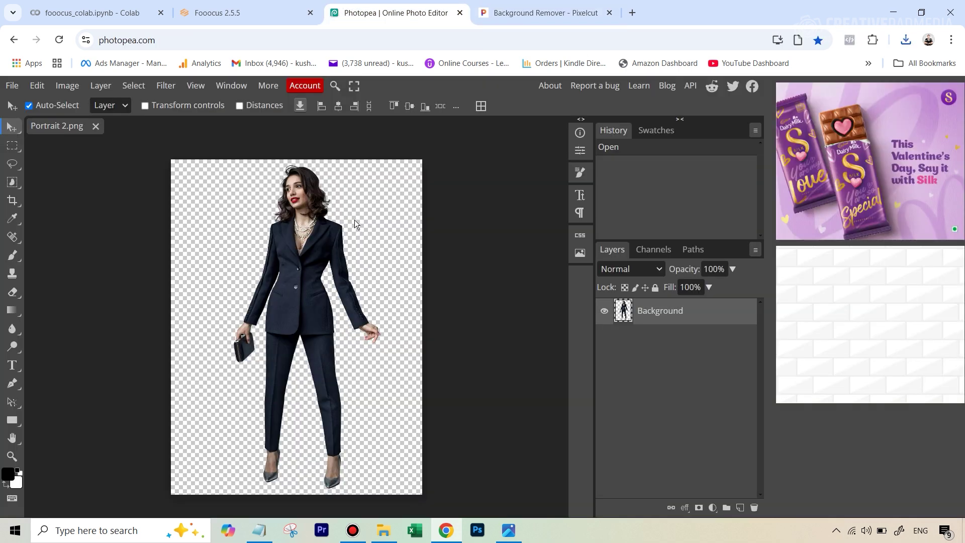
pyautogui.press('z')
pyautogui.click(307, 206)
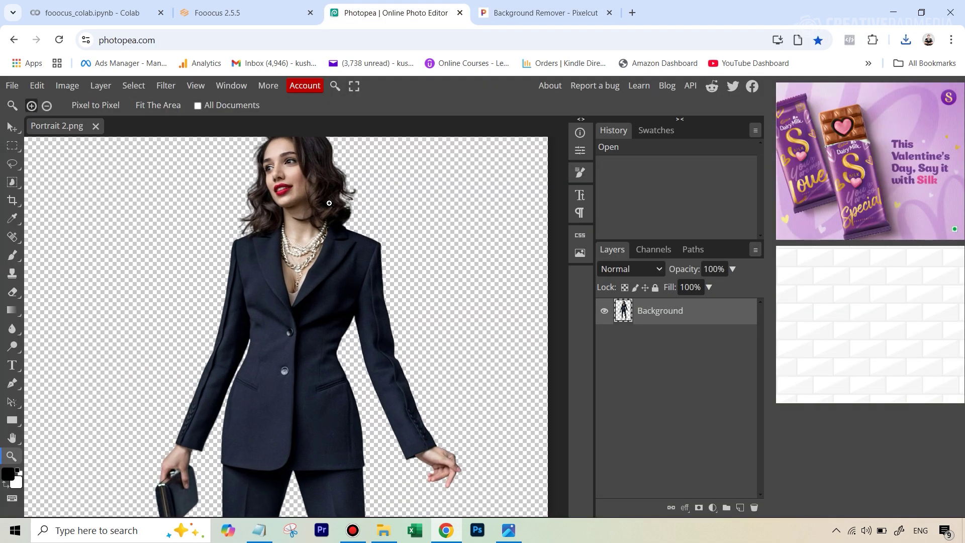
pyautogui.scroll(-1, 329, 203)
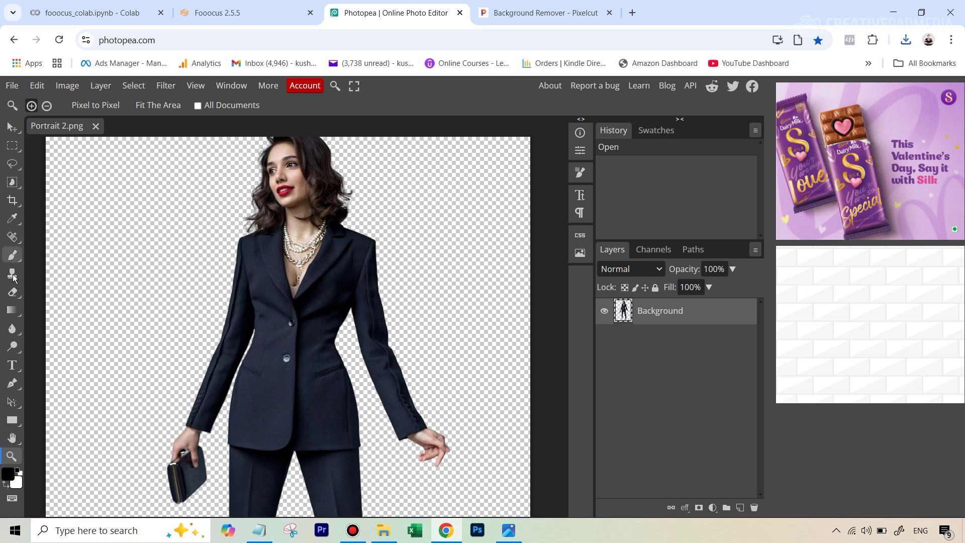
pyautogui.click(12, 292)
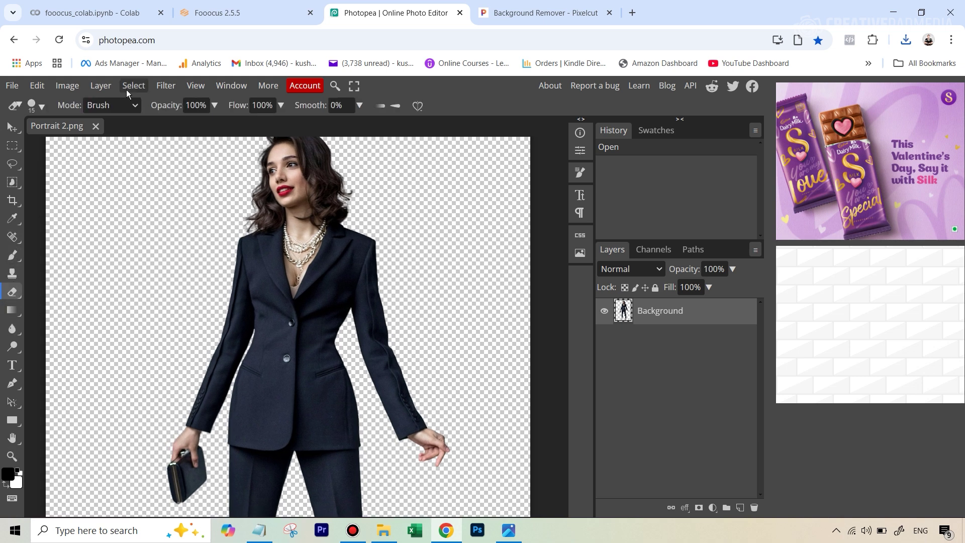
pyautogui.click(40, 106)
pyautogui.moveTo(95, 143); pyautogui.dragTo(124, 145)
pyautogui.moveTo(281, 177)
pyautogui.mouseDown()
pyautogui.moveTo(321, 175)
pyautogui.moveTo(262, 169)
pyautogui.moveTo(324, 151)
pyautogui.moveTo(262, 151)
pyautogui.moveTo(313, 154)
pyautogui.moveTo(272, 158)
pyautogui.moveTo(264, 187)
pyautogui.moveTo(276, 194)
pyautogui.moveTo(312, 186)
pyautogui.moveTo(328, 160)
pyautogui.moveTo(298, 246)
pyautogui.moveTo(317, 196)
pyautogui.moveTo(306, 216)
pyautogui.moveTo(357, 173)
pyautogui.mouseUp()
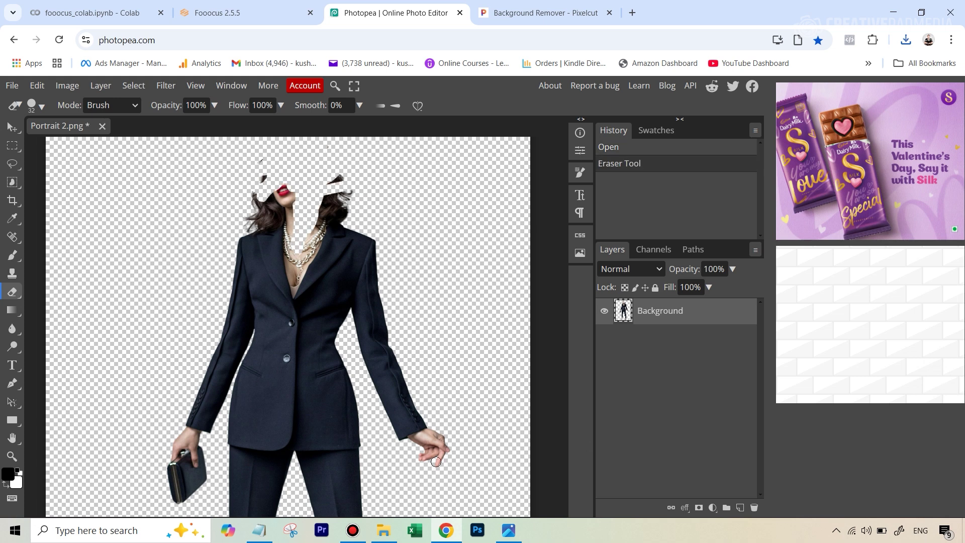
pyautogui.moveTo(436, 462)
pyautogui.mouseDown()
pyautogui.moveTo(442, 425)
pyautogui.moveTo(467, 242)
pyautogui.mouseUp()
pyautogui.moveTo(282, 490)
pyautogui.mouseDown()
pyautogui.moveTo(269, 506)
pyautogui.moveTo(290, 485)
pyautogui.mouseUp()
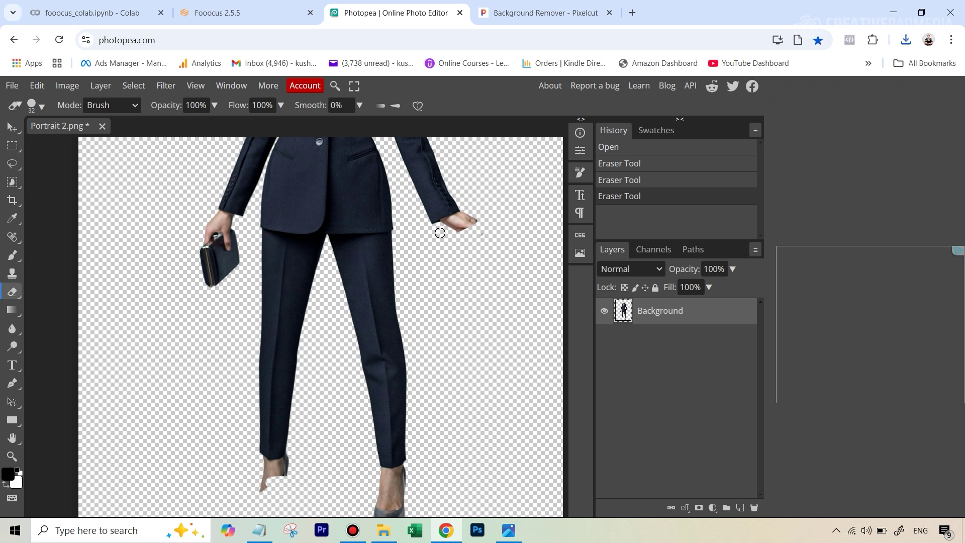
# View the export options for the erased Portrait 2.png.
pyautogui.click(11, 86)
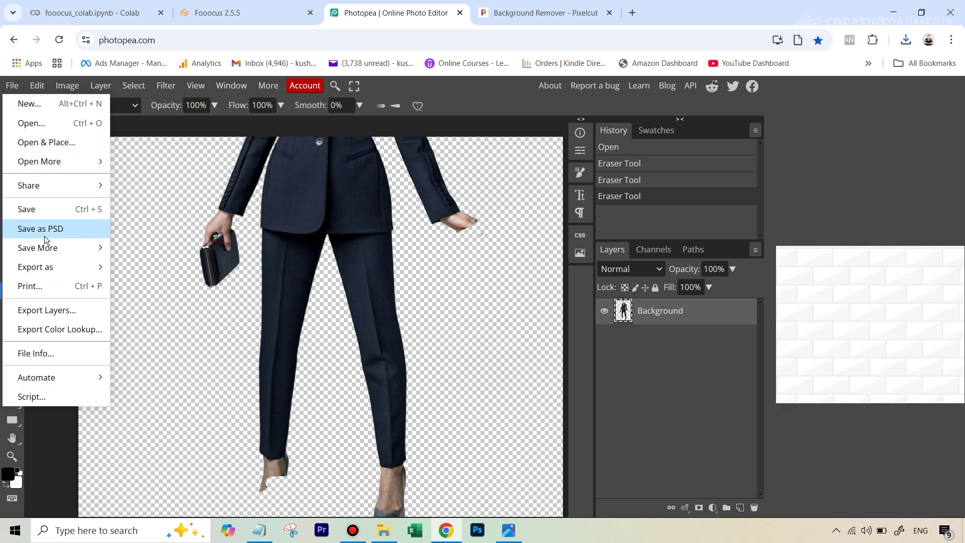
pyautogui.moveTo(47, 271)
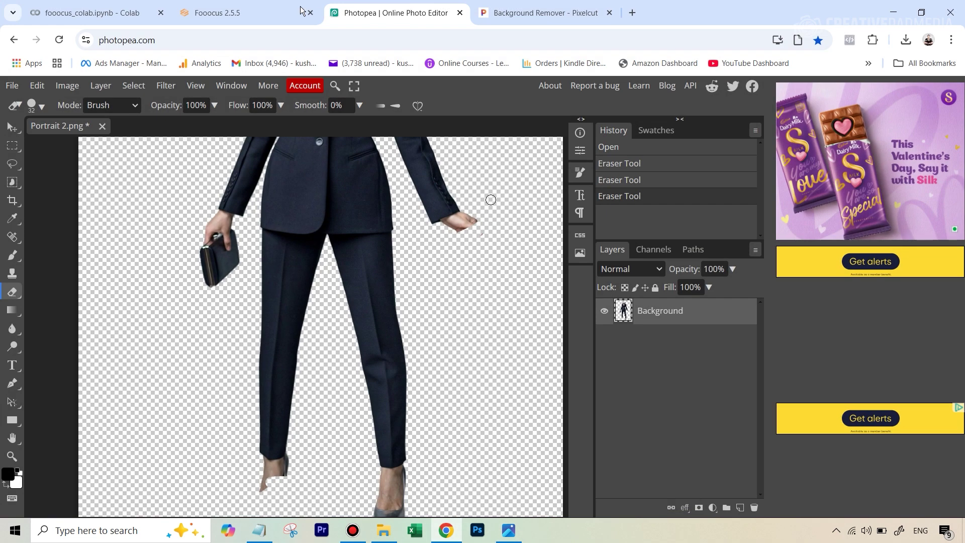
# Switch to Fooocus, paste the dark suit cutout into the first Image Prompt slot, and check the inpaint image and mask.
pyautogui.click(249, 14)
pyautogui.scroll(-4, 269, 301)
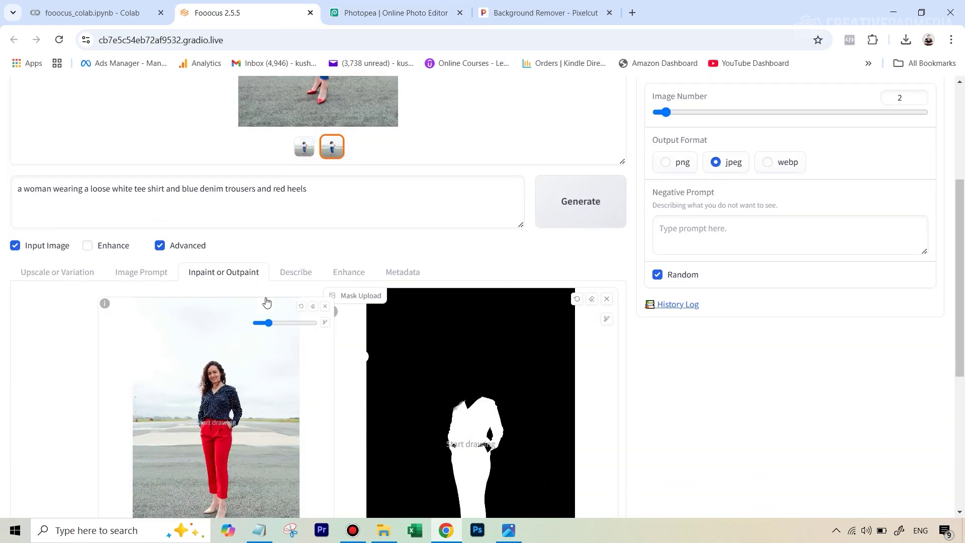
pyautogui.click(126, 243)
pyautogui.scroll(-1, 141, 259)
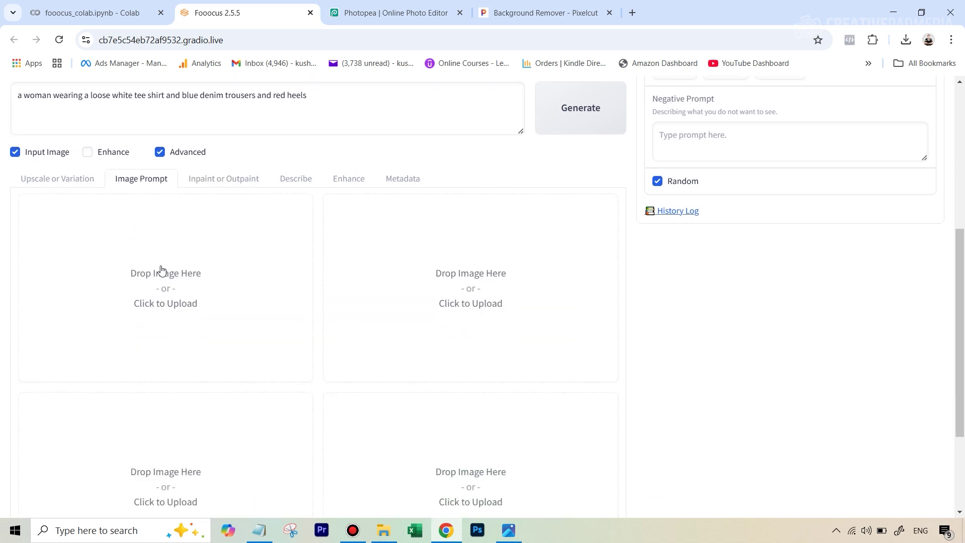
pyautogui.hotkey('ctrl', 'v')
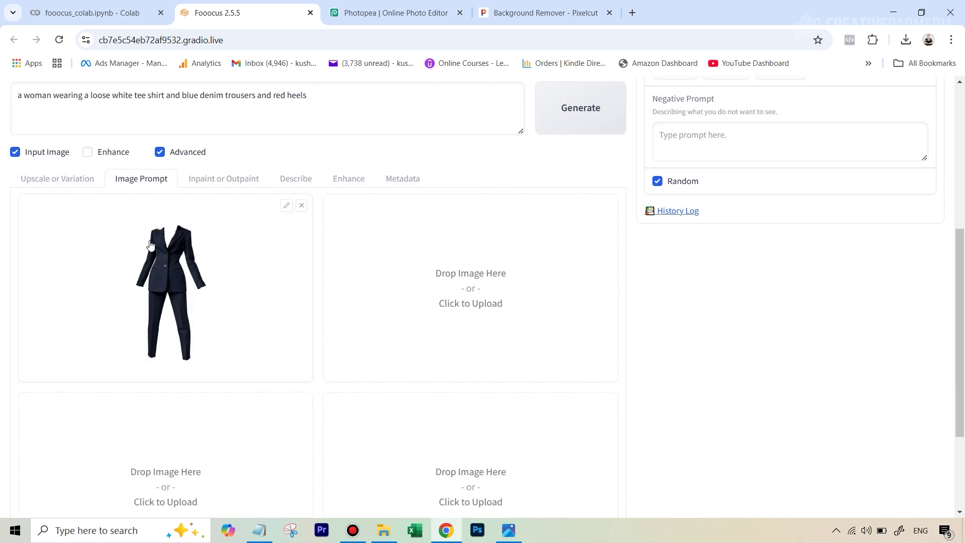
pyautogui.click(221, 181)
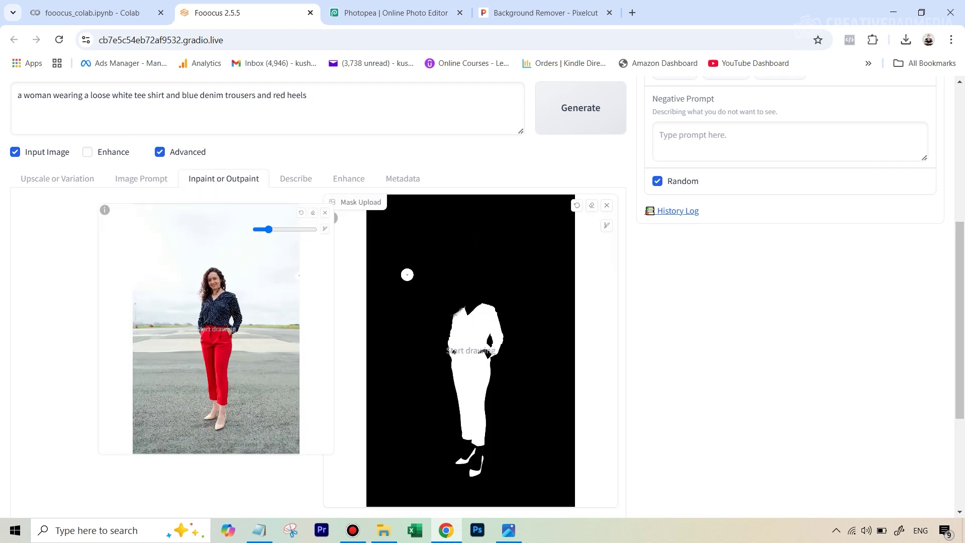
pyautogui.click(153, 182)
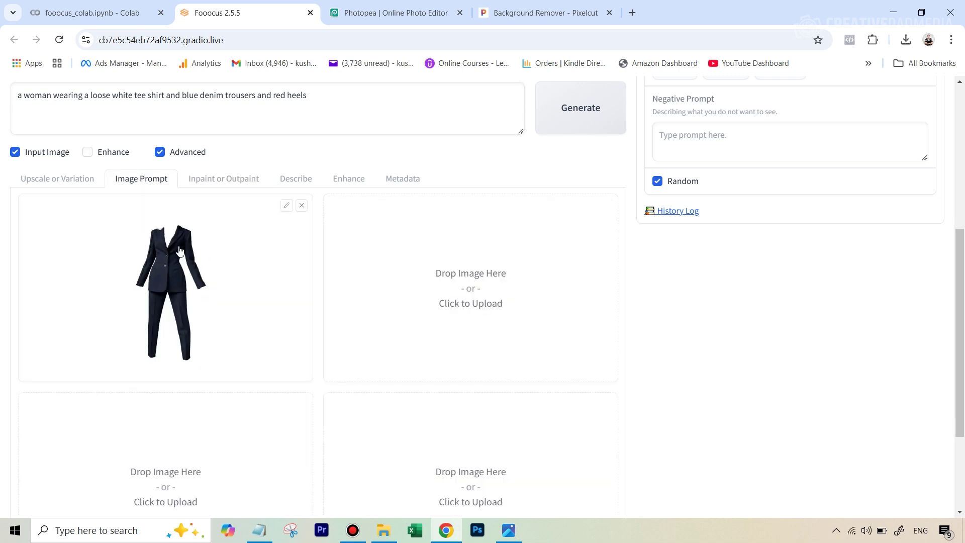
# Enable Developer Debug Mode and turn on Mixing Image Prompt and Inpaint in its Control options.
pyautogui.scroll(5, 846, 262)
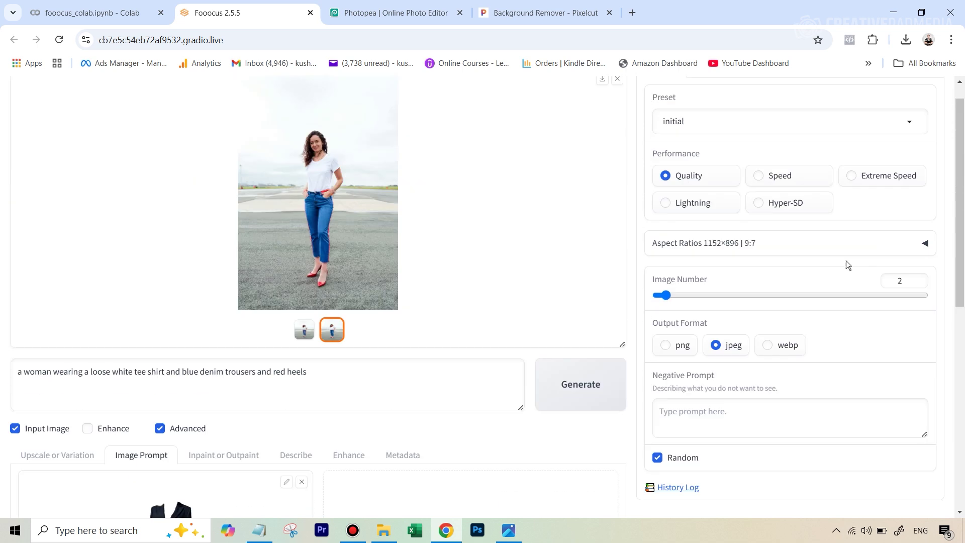
pyautogui.scroll(1, 846, 261)
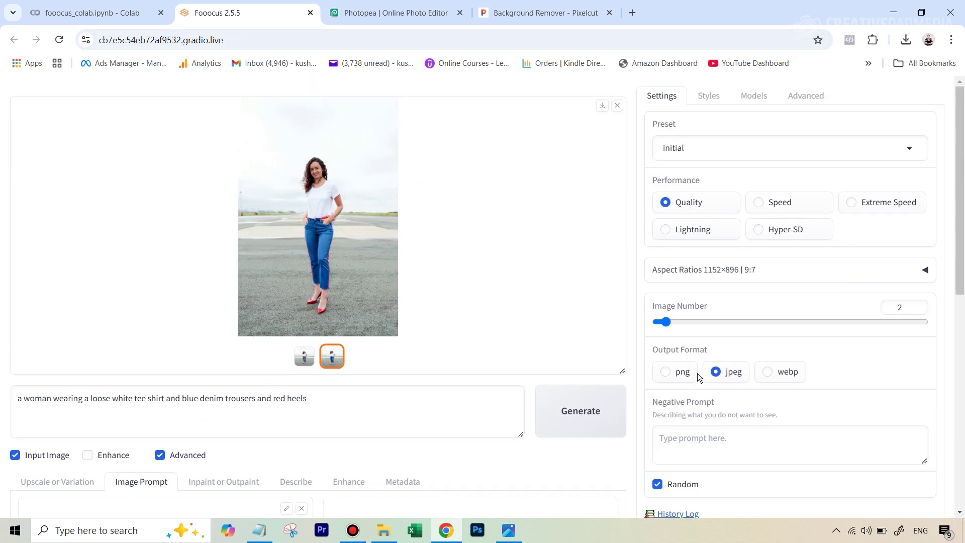
pyautogui.click(807, 102)
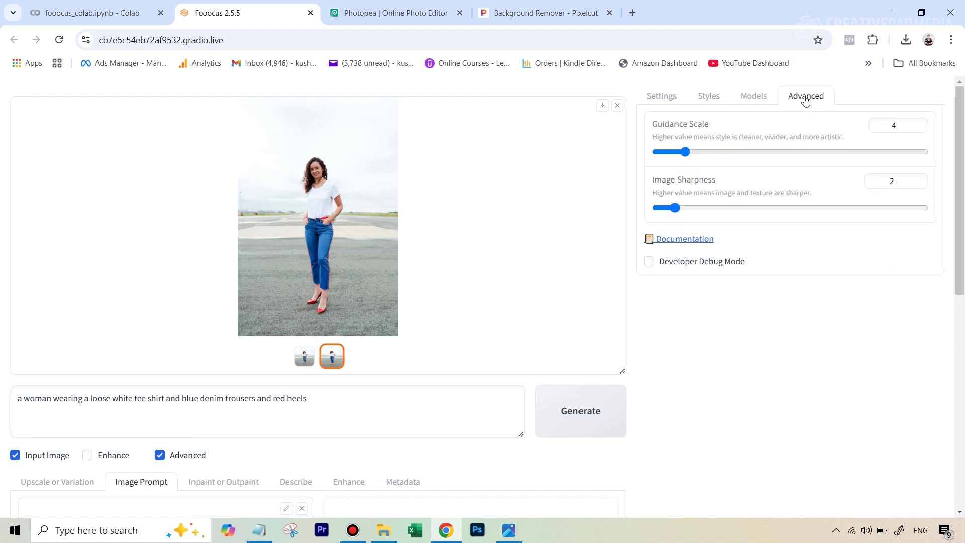
pyautogui.click(650, 263)
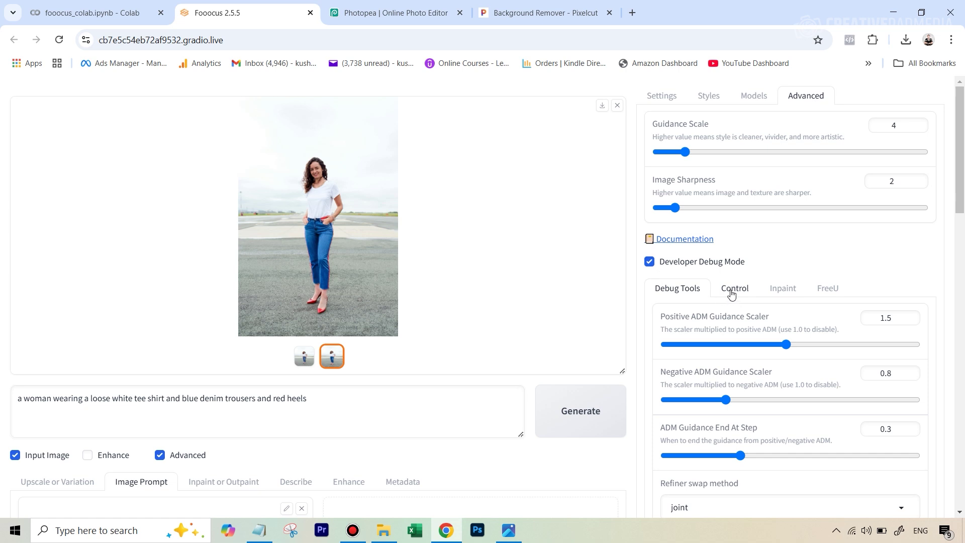
pyautogui.click(734, 291)
pyautogui.scroll(-3, 783, 309)
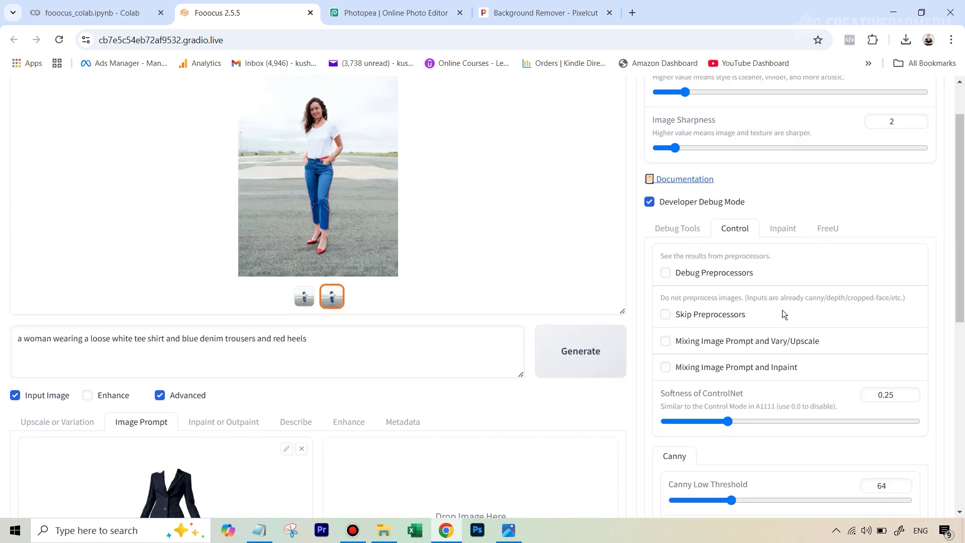
pyautogui.scroll(-1, 783, 312)
pyautogui.scroll(1, 783, 311)
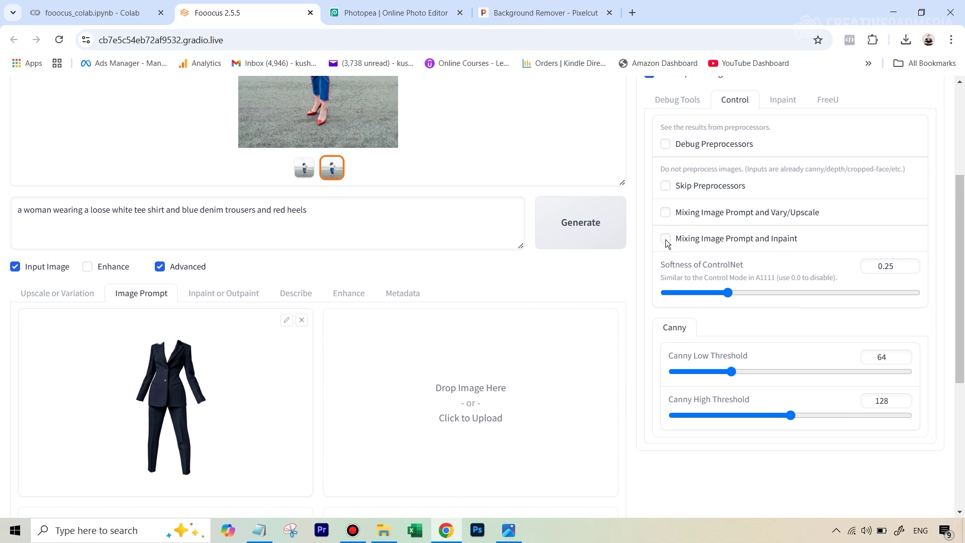
pyautogui.scroll(4, 434, 322)
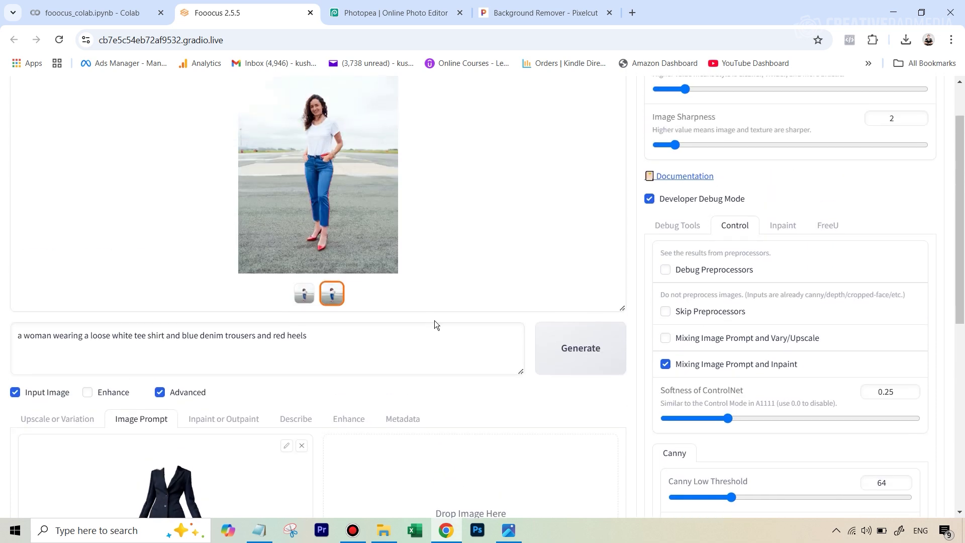
# Replace "a loose white tee shirt" in the prompt with "dark blue blazer and dark blue trousers".
pyautogui.scroll(-4, 434, 323)
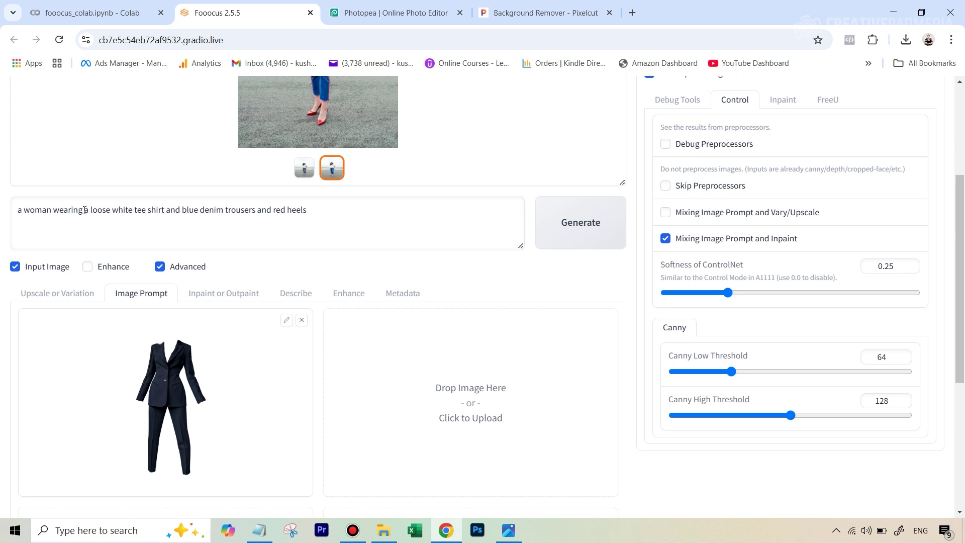
pyautogui.moveTo(84, 210); pyautogui.dragTo(169, 209)
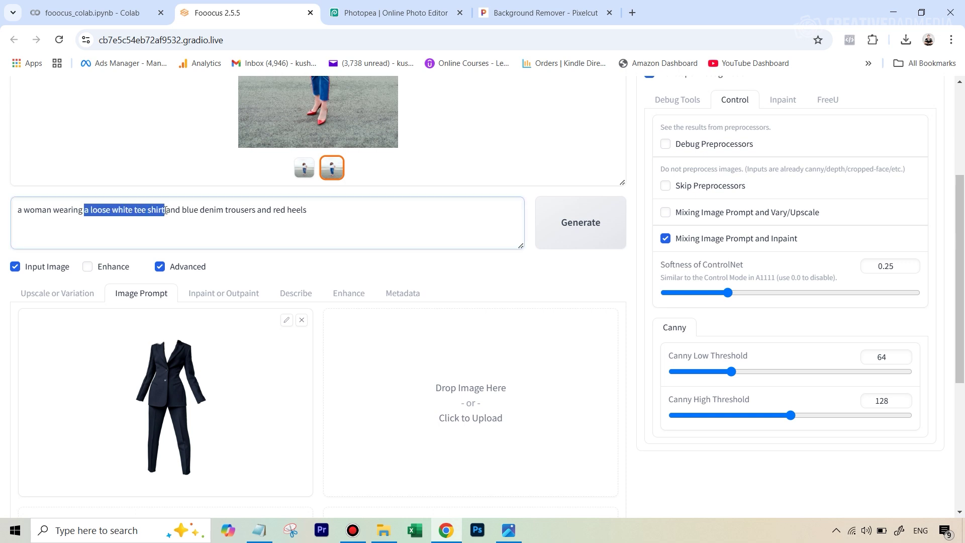
pyautogui.write('dark blue ')
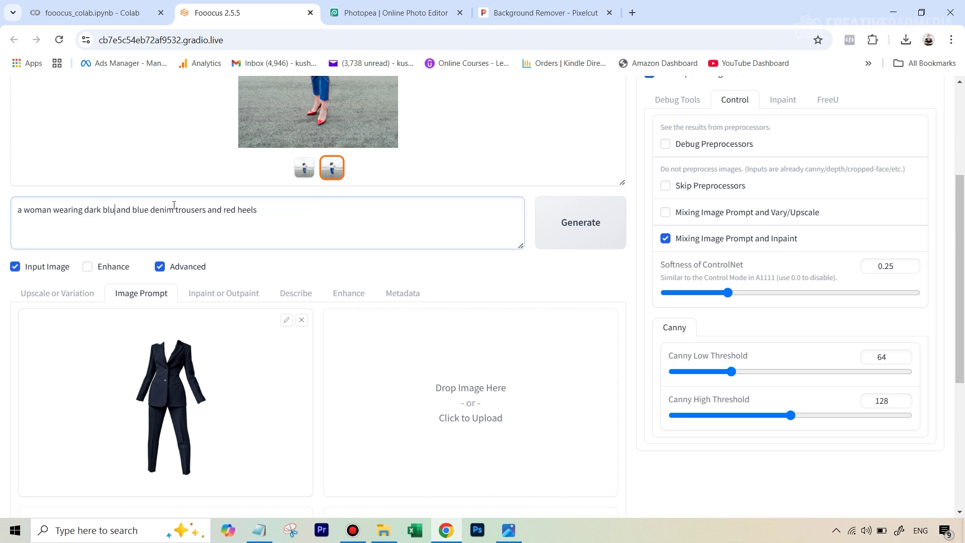
pyautogui.write('sui')
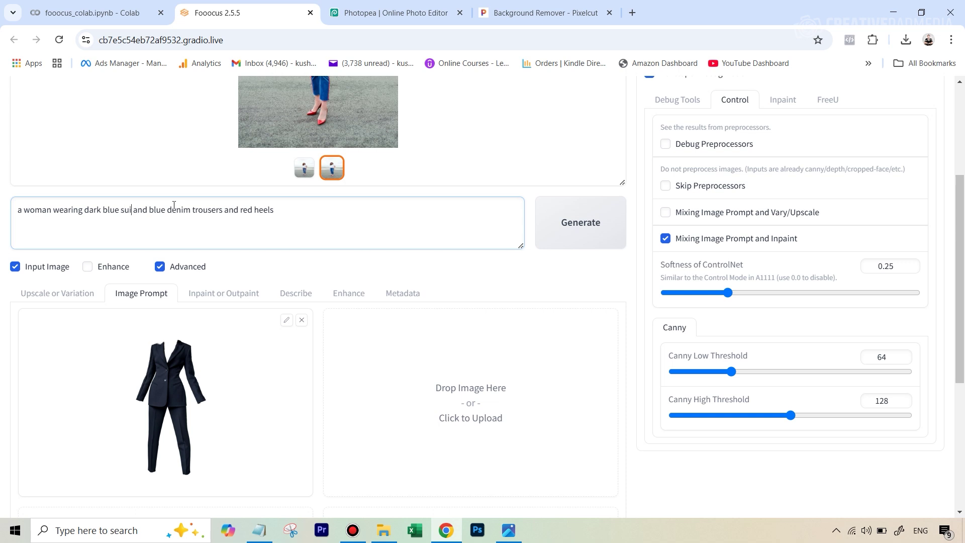
pyautogui.press('BackSpace')
pyautogui.press('BackSpace')
pyautogui.press('BackSpace')
pyautogui.write('blazer ')
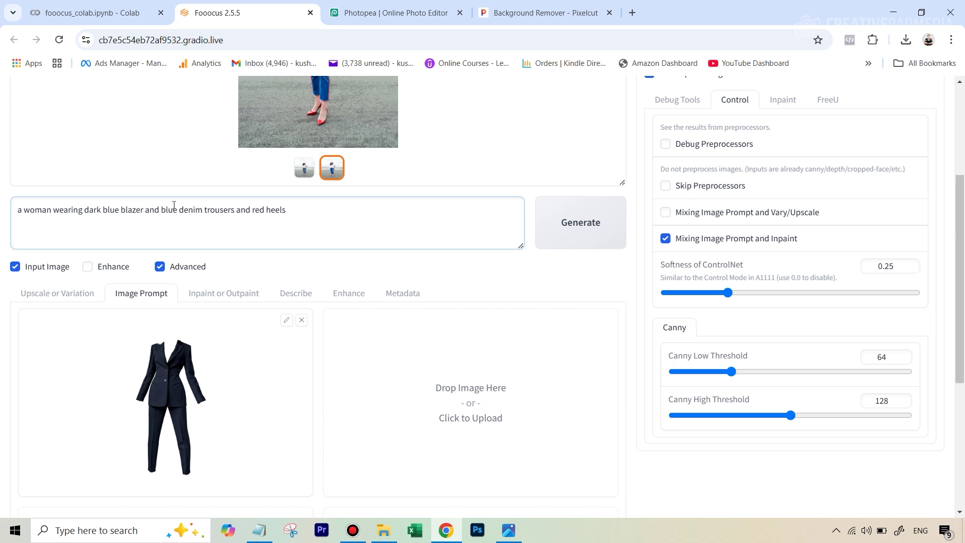
pyautogui.write('and dar')
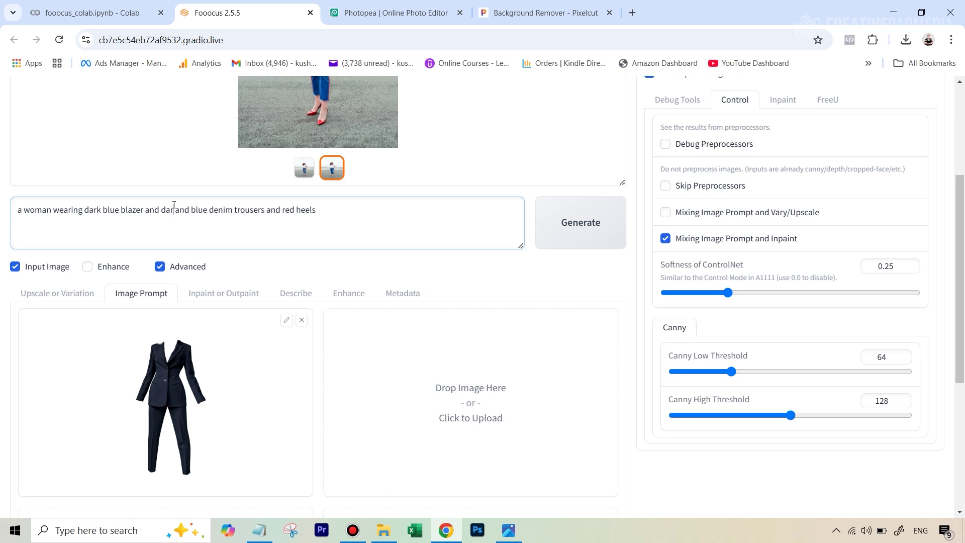
pyautogui.write('k blue trousers')
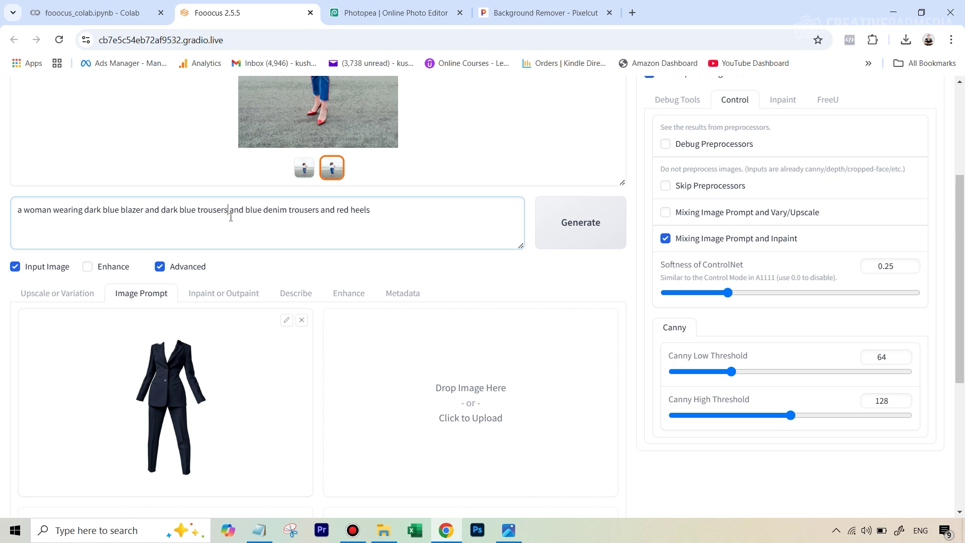
# Replace "and blue denim trousers and red" before "heels" in the prompt with "and silver".
pyautogui.moveTo(230, 211); pyautogui.dragTo(348, 211)
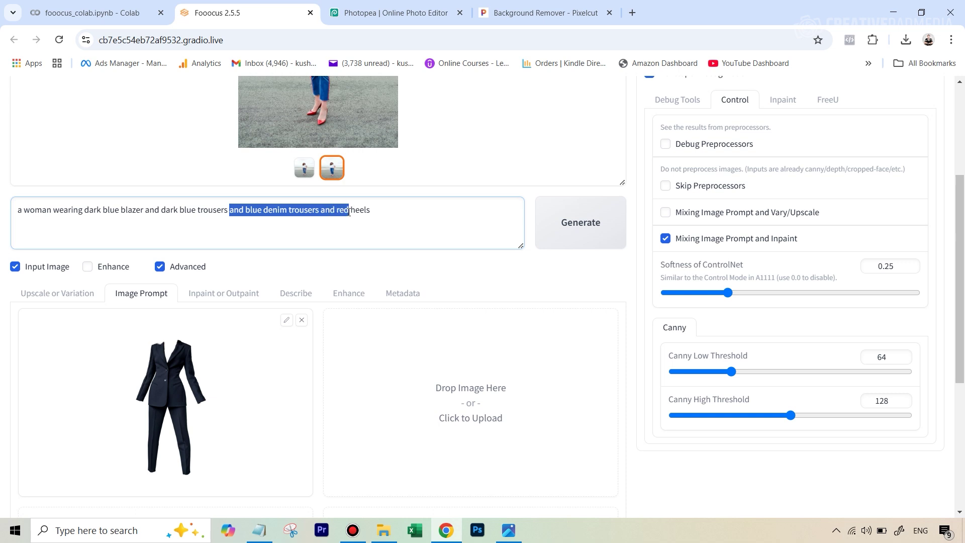
pyautogui.write('silver')
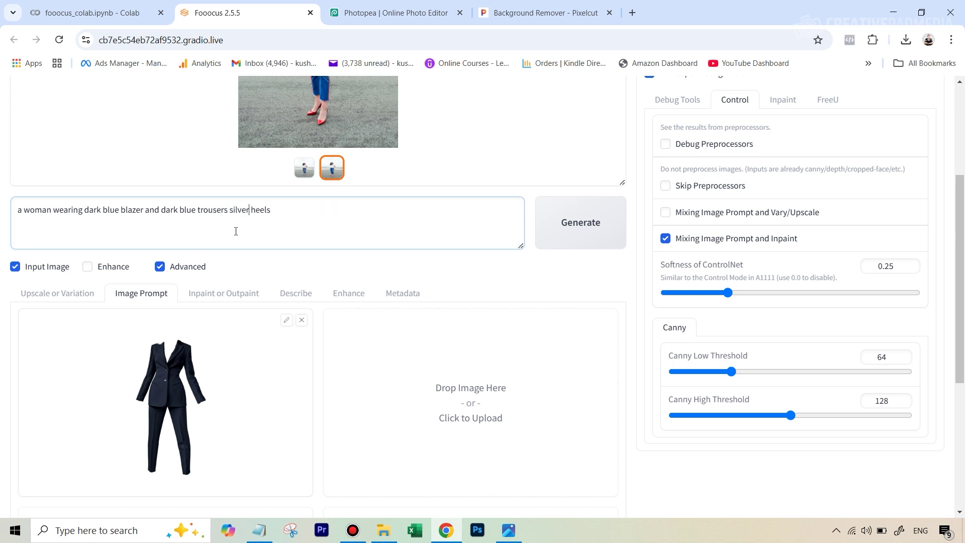
pyautogui.click(231, 211)
pyautogui.write('and')
# Review the prompt and image prompt setup, and generate the new outfit images.
pyautogui.scroll(3, 468, 256)
pyautogui.scroll(2, 469, 258)
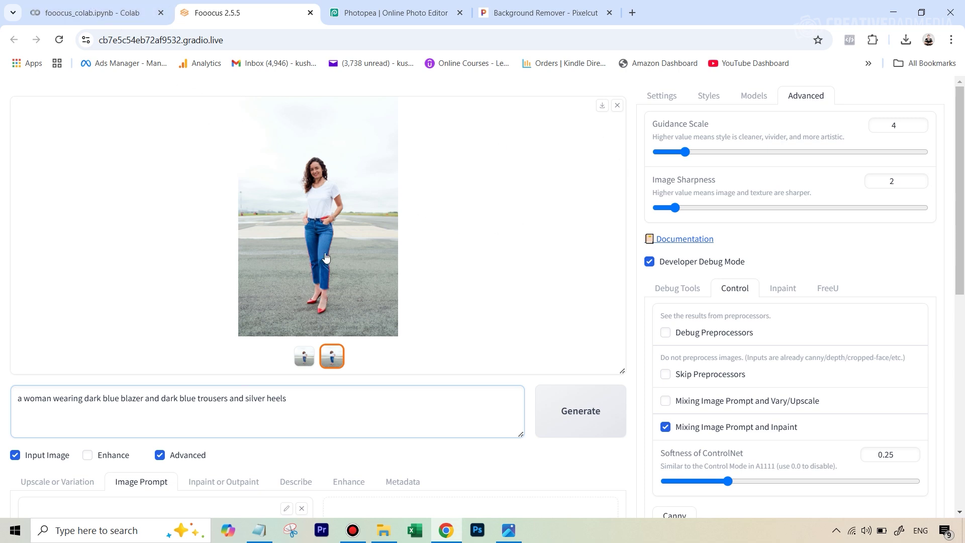
pyautogui.scroll(-1, 353, 456)
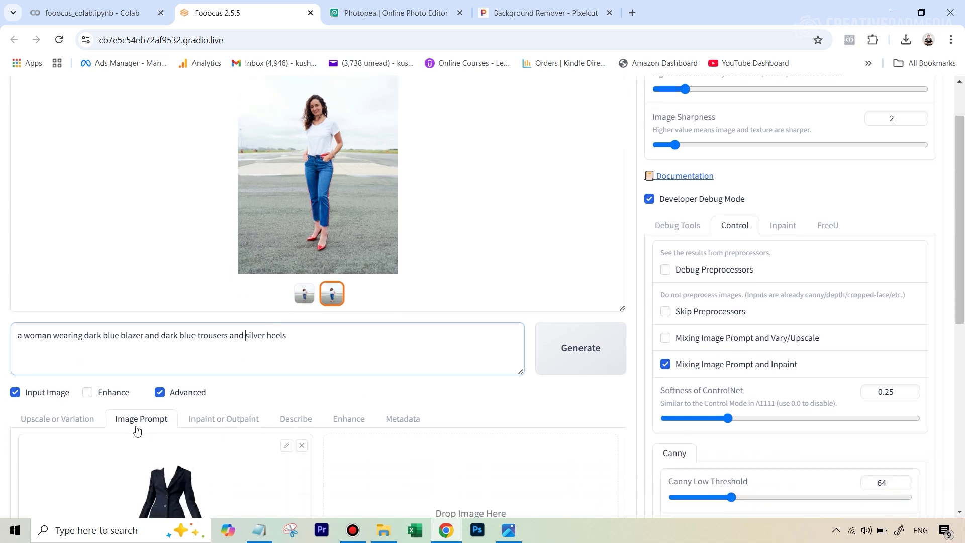
pyautogui.scroll(1, 510, 295)
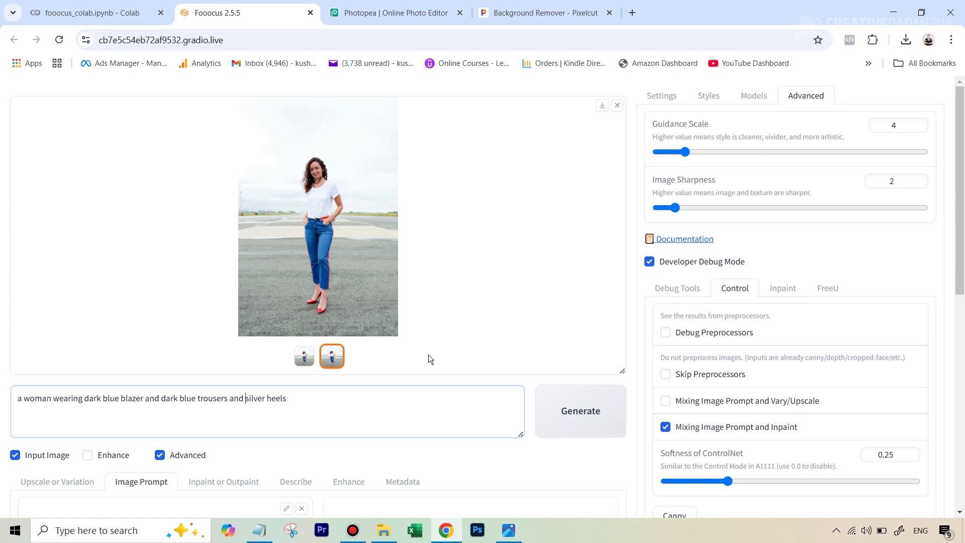
pyautogui.scroll(-4, 560, 431)
pyautogui.scroll(4, 605, 394)
pyautogui.click(591, 424)
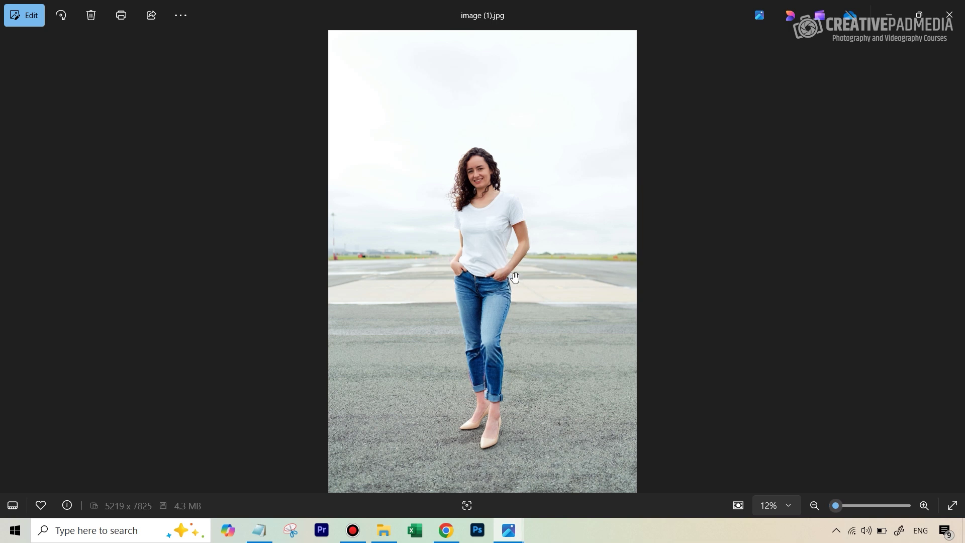
# Examine the hands, waist and clothing edges of image (1).jpg enlarged in the photo viewer.
pyautogui.scroll(5, 514, 277)
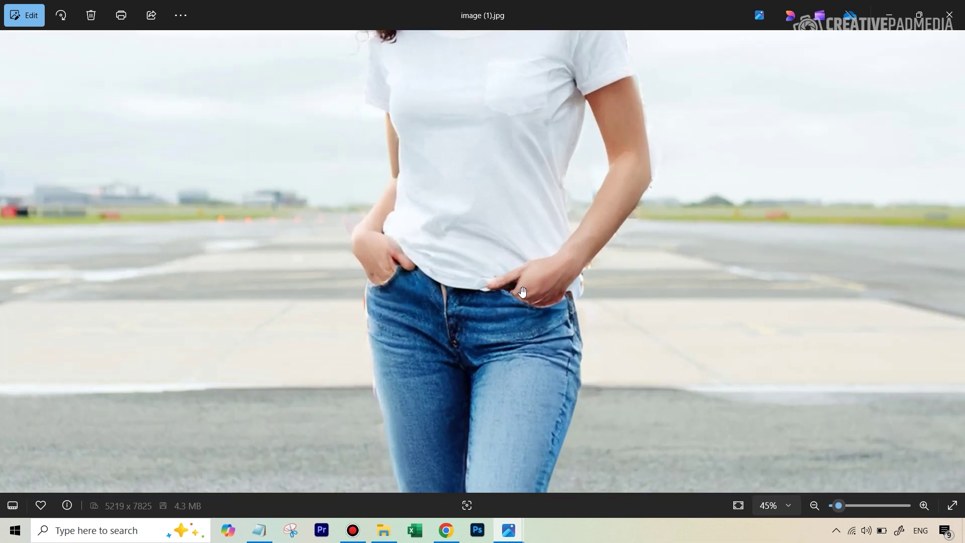
pyautogui.scroll(2, 523, 291)
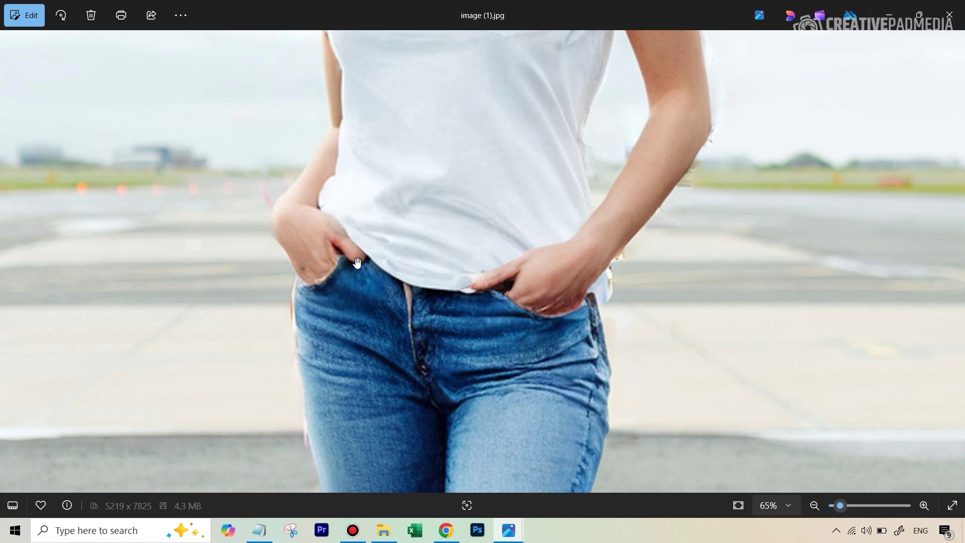
pyautogui.scroll(-5, 519, 263)
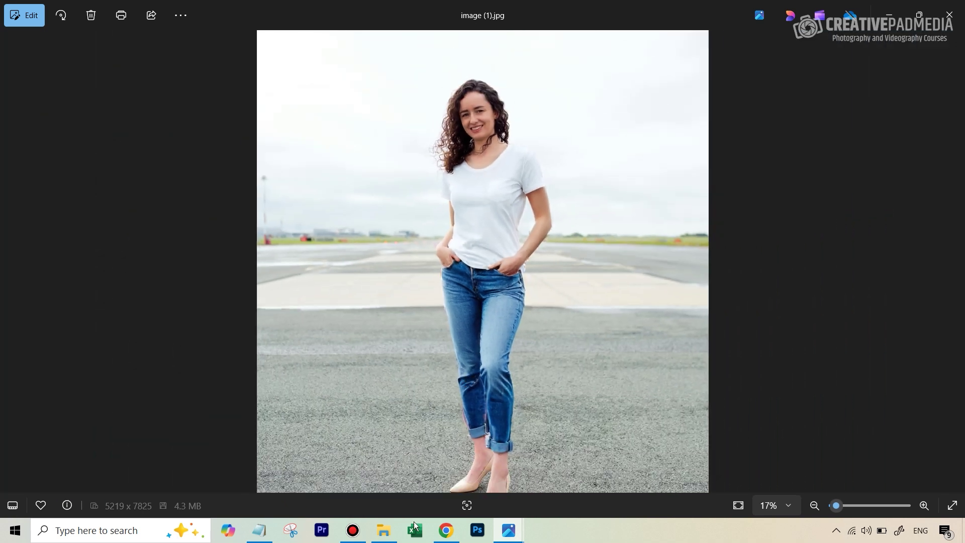
# Return to Fooocus, examine both generated blazer portraits enlarged, and compare them with the suit cutout in the Image Prompt slot.
pyautogui.click(446, 530)
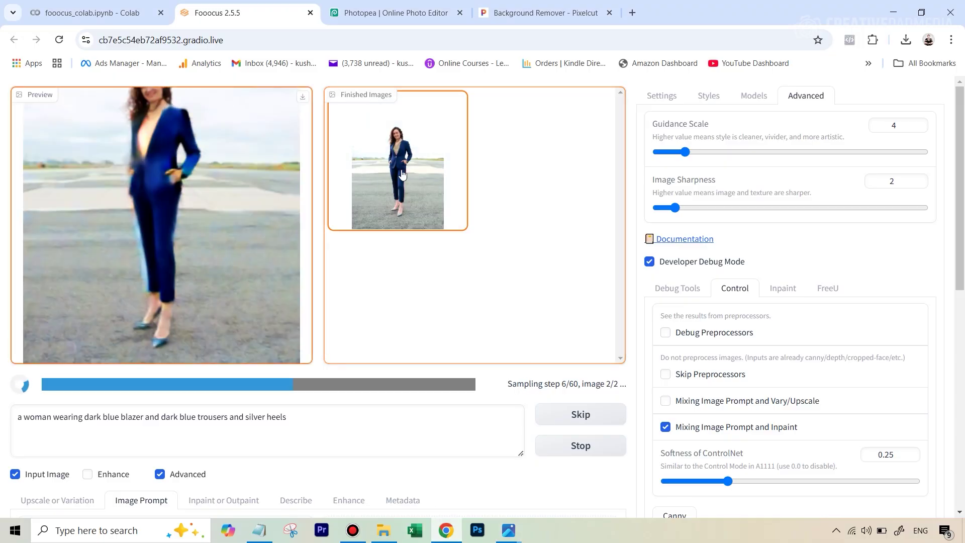
pyautogui.click(402, 167)
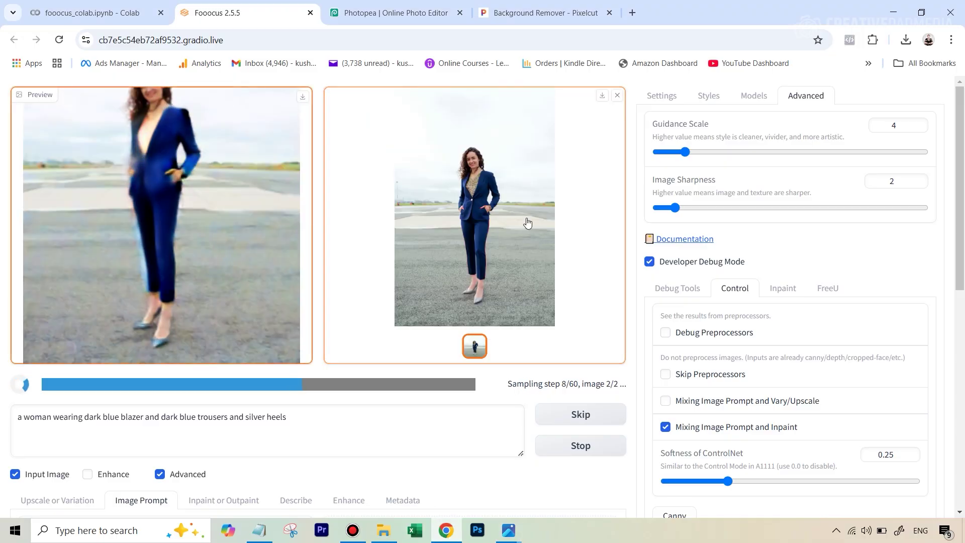
pyautogui.click(513, 200)
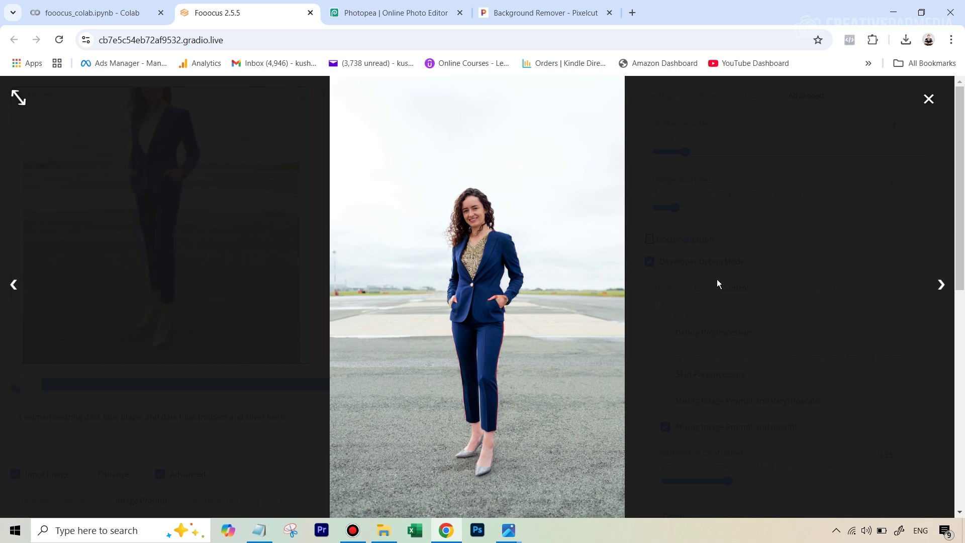
pyautogui.click(842, 298)
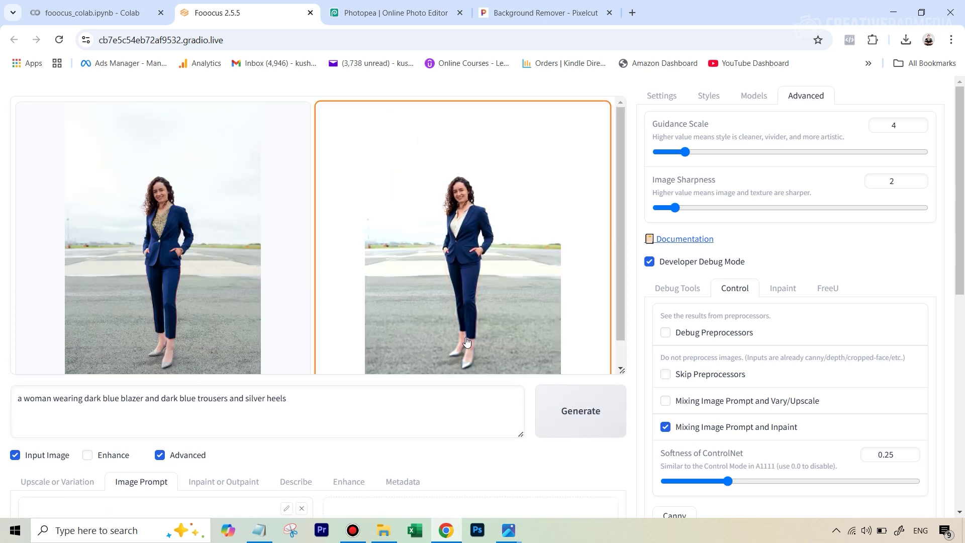
pyautogui.click(470, 254)
pyautogui.click(342, 279)
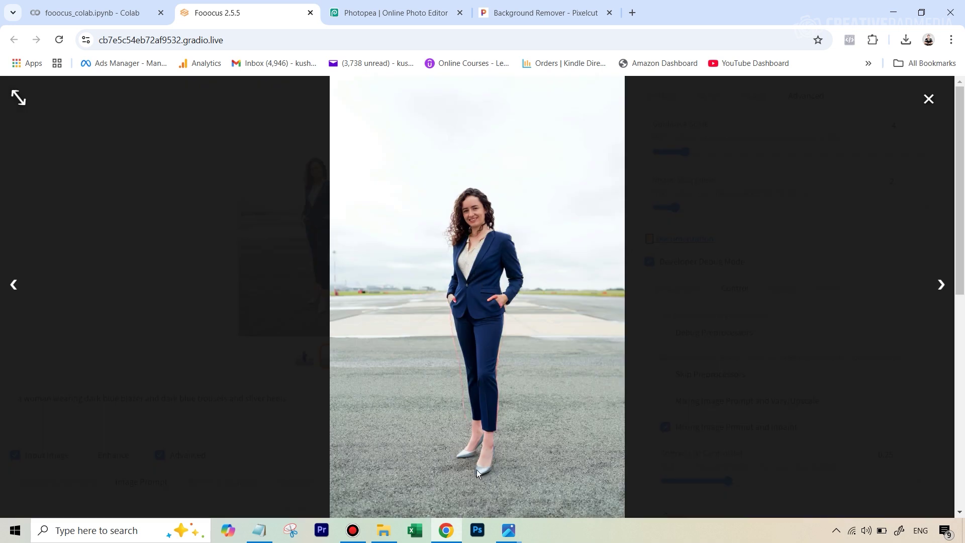
pyautogui.click(171, 269)
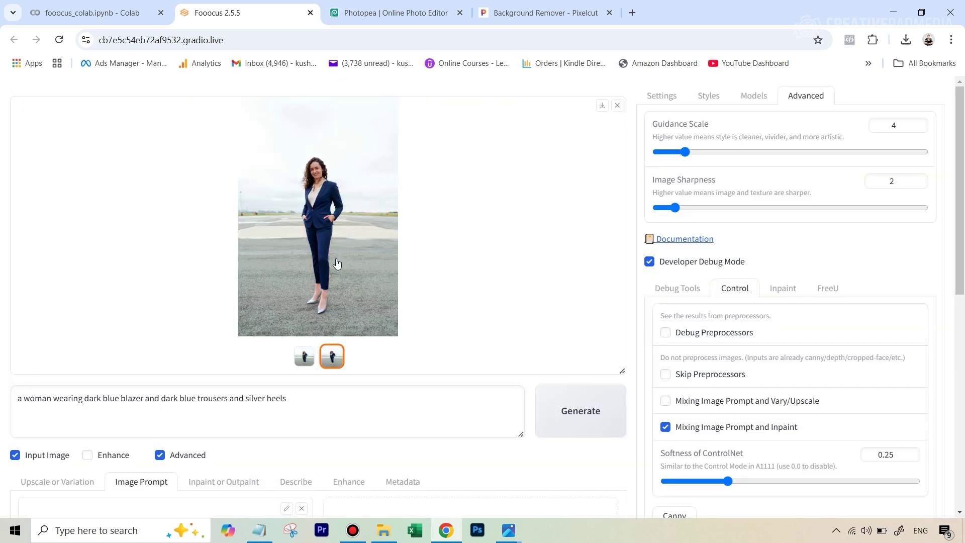
pyautogui.scroll(-5, 510, 290)
pyautogui.scroll(-2, 509, 280)
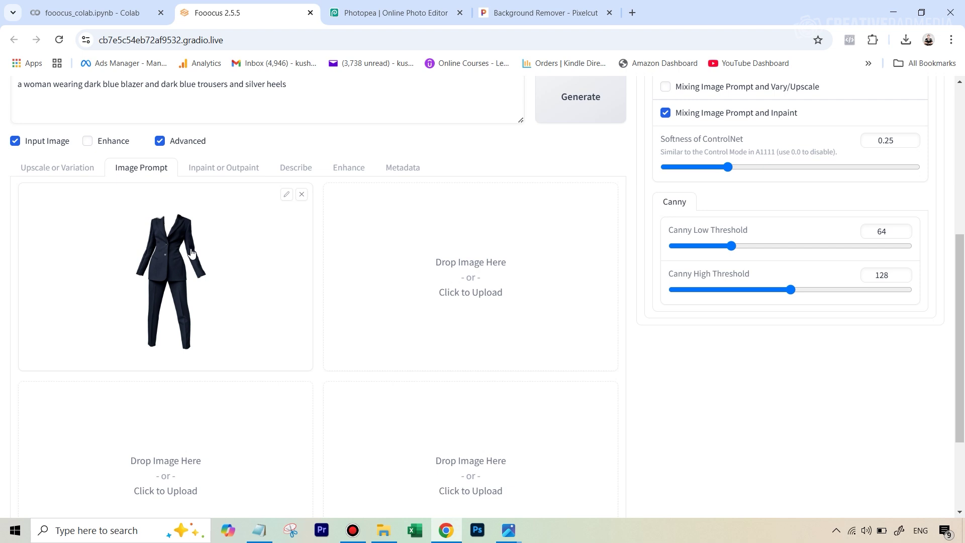
# Enable the advanced options for the image prompts to expose their Stop At, Weight and type settings.
pyautogui.scroll(-3, 215, 332)
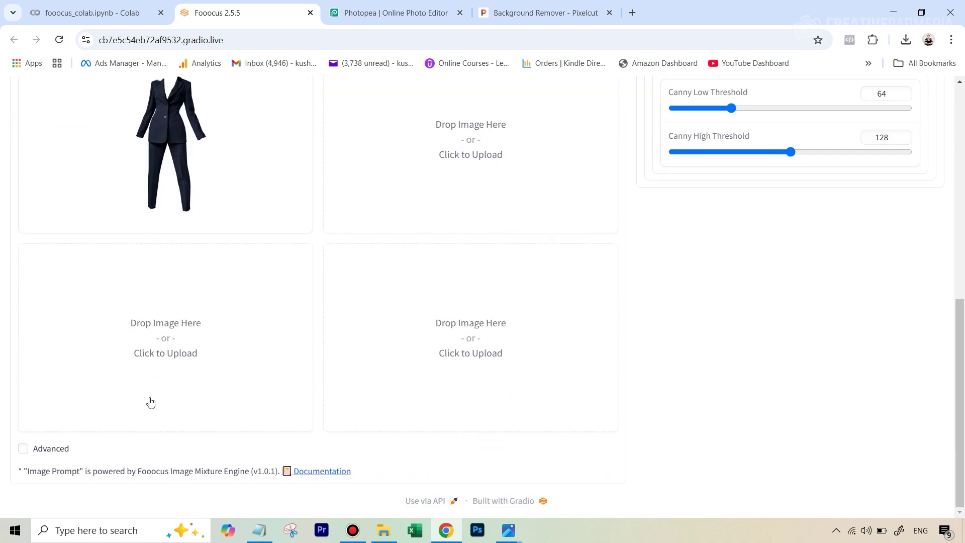
pyautogui.click(23, 449)
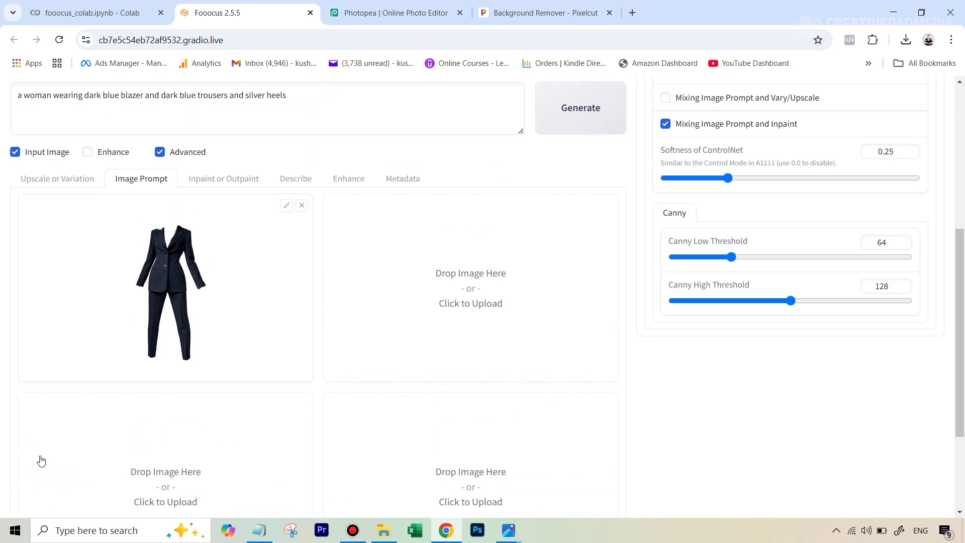
pyautogui.scroll(-5, 227, 402)
pyautogui.scroll(2, 199, 152)
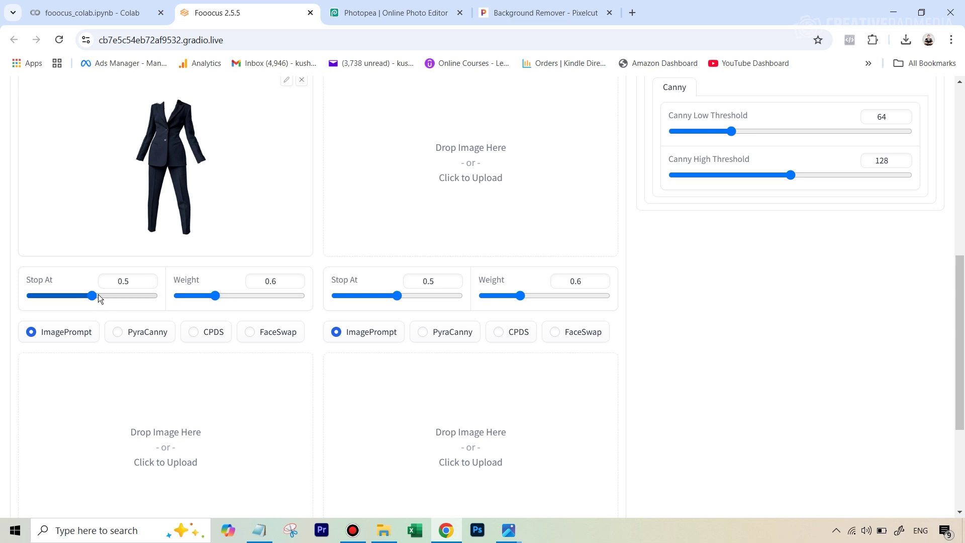
# Compare the suit cutout and its Stop At and Weight settings with the prompt and the generated blazer portrait.
pyautogui.scroll(3, 262, 198)
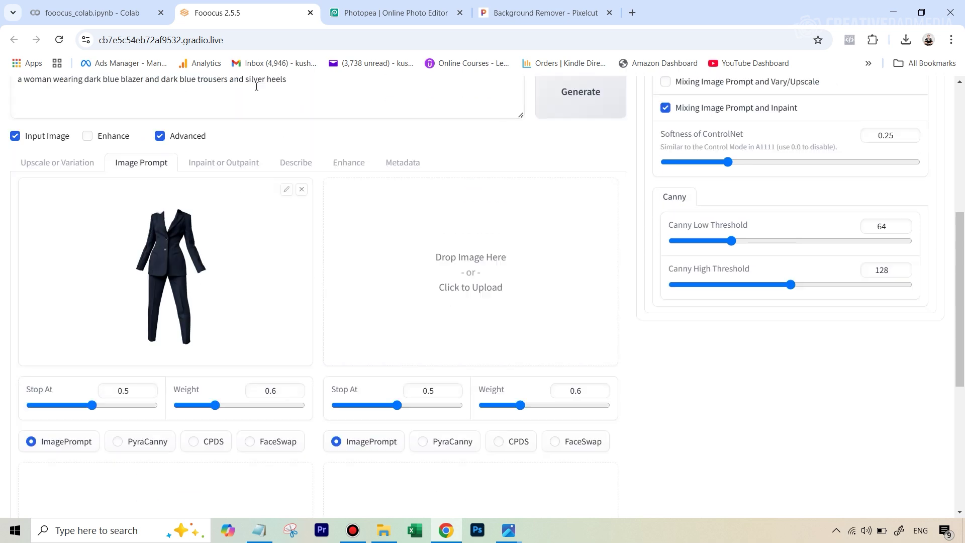
pyautogui.scroll(2, 280, 104)
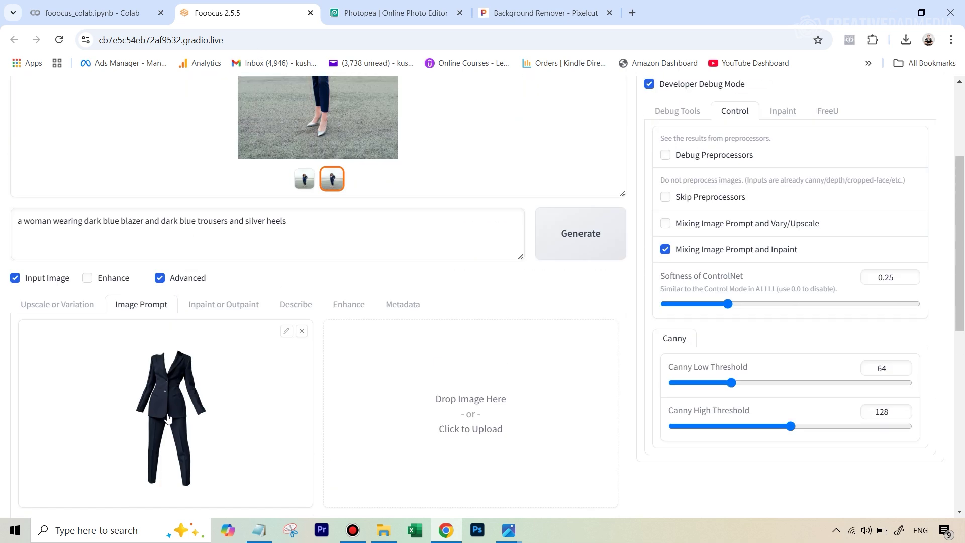
pyautogui.scroll(-1, 173, 391)
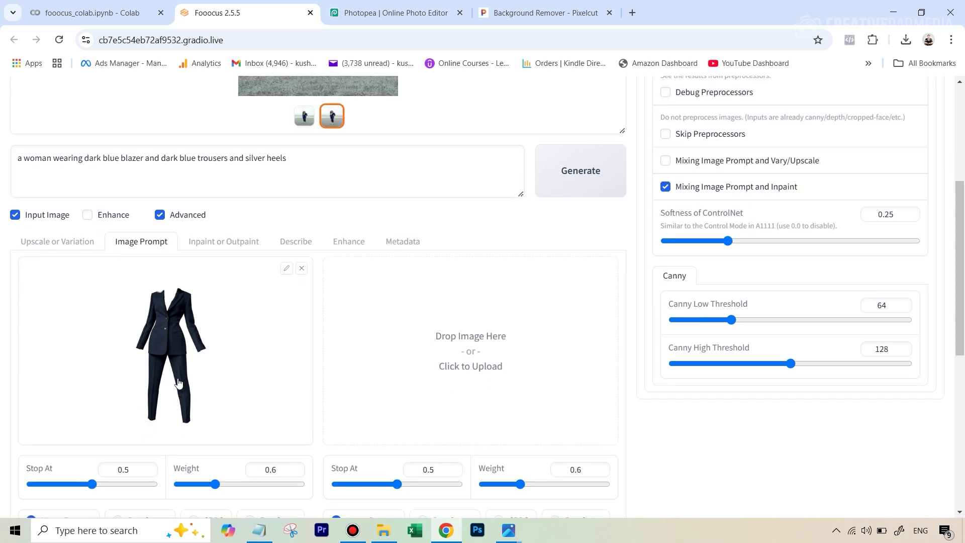
pyautogui.scroll(-2, 229, 360)
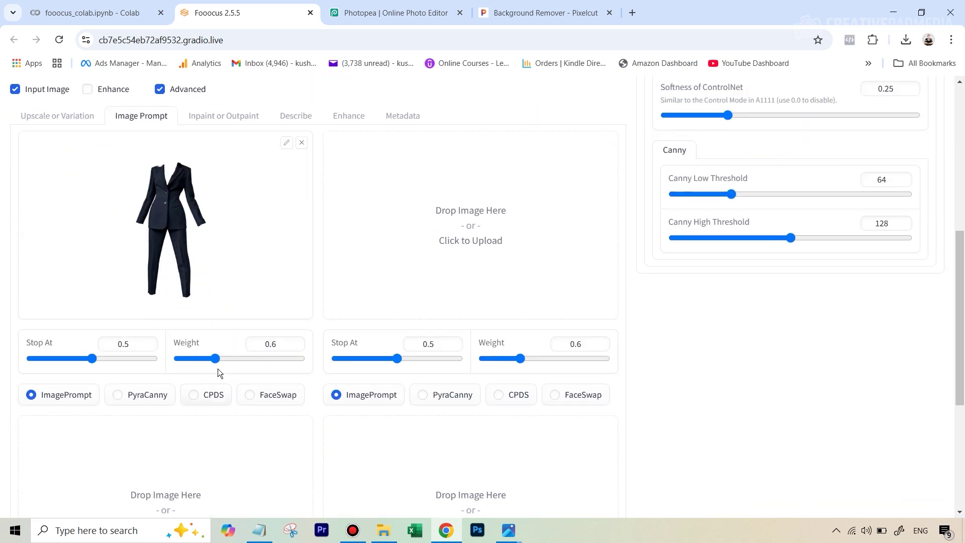
pyautogui.scroll(3, 390, 239)
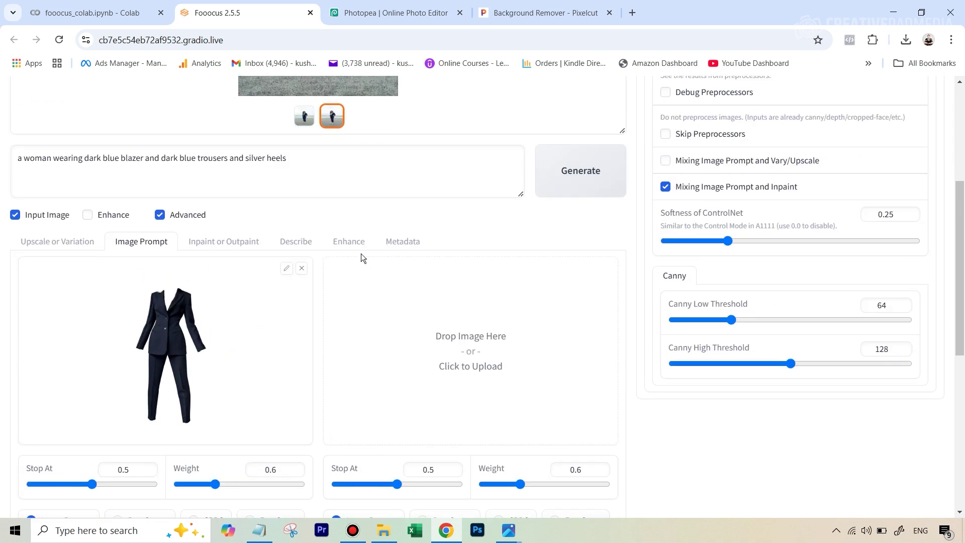
pyautogui.scroll(1, 170, 382)
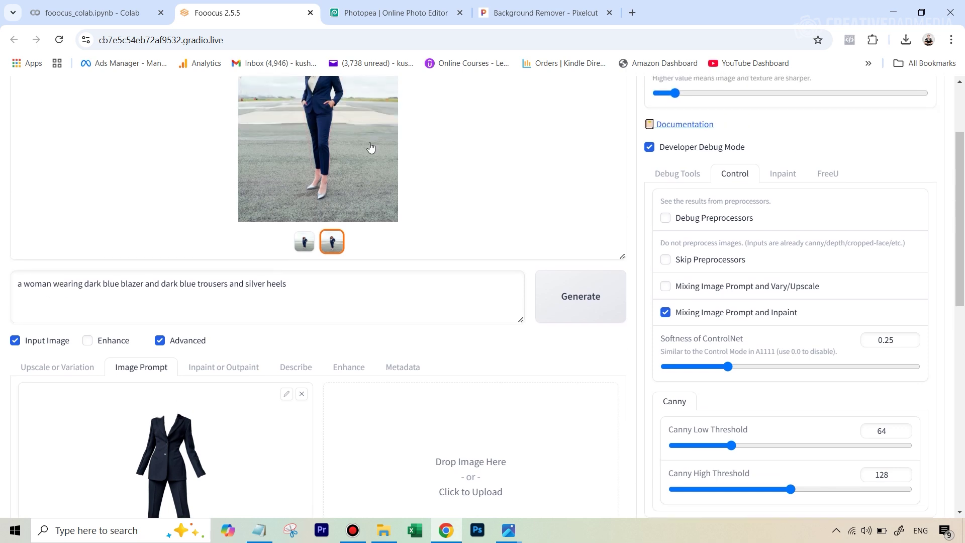
pyautogui.scroll(1, 316, 144)
pyautogui.scroll(1, 316, 145)
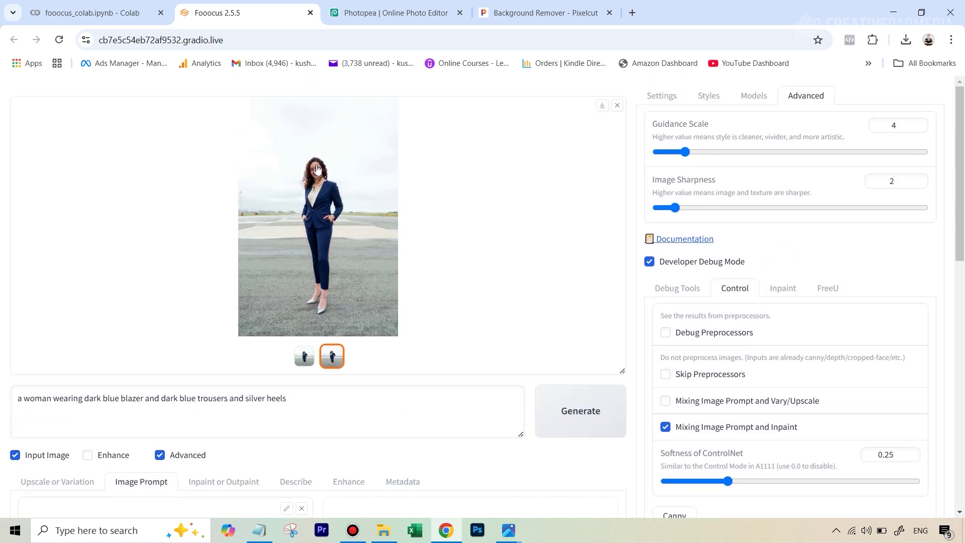
# Set the suit cutout's Stop At to 0.802 and its Weight to 0.909, and check the values against the generated portrait.
pyautogui.scroll(-6, 318, 273)
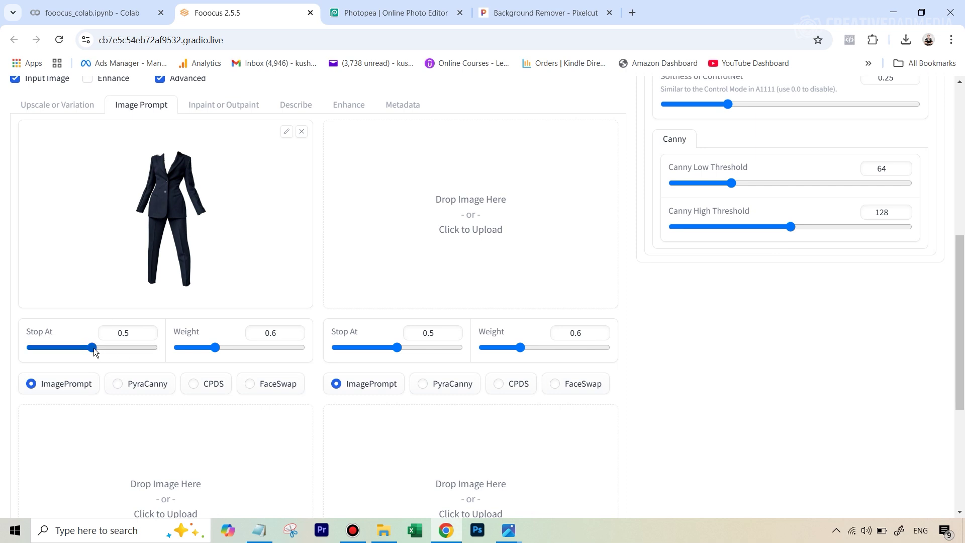
pyautogui.moveTo(94, 349); pyautogui.dragTo(128, 348)
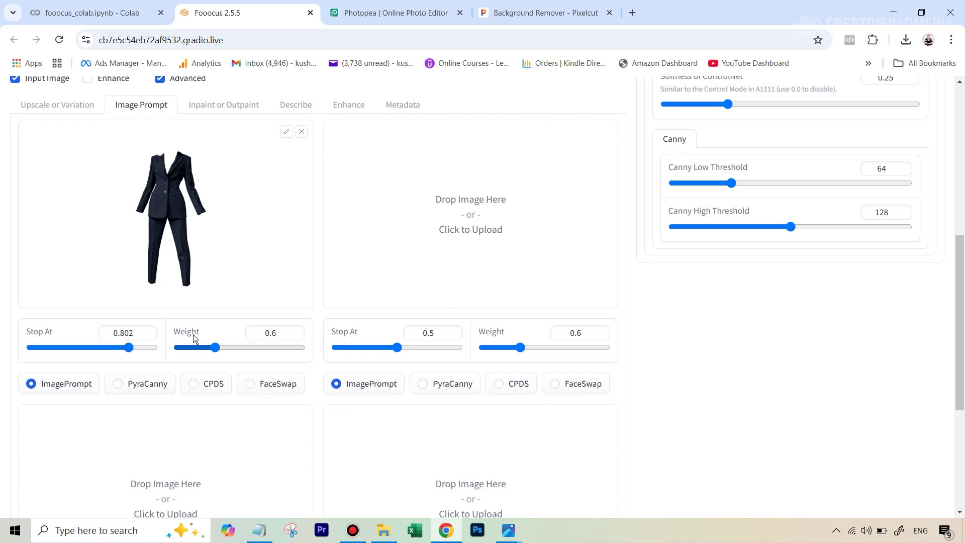
pyautogui.moveTo(216, 347); pyautogui.dragTo(233, 355)
pyautogui.scroll(5, 378, 174)
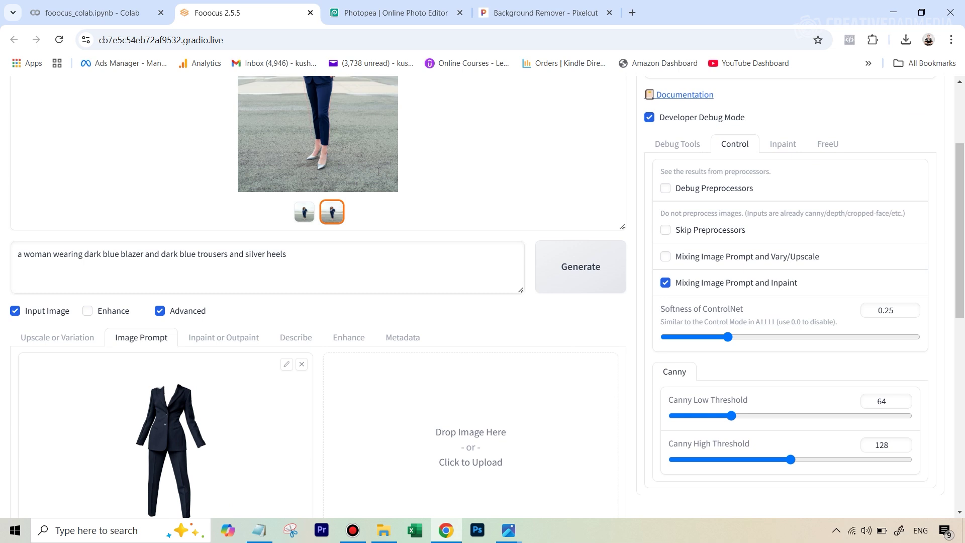
pyautogui.scroll(3, 378, 172)
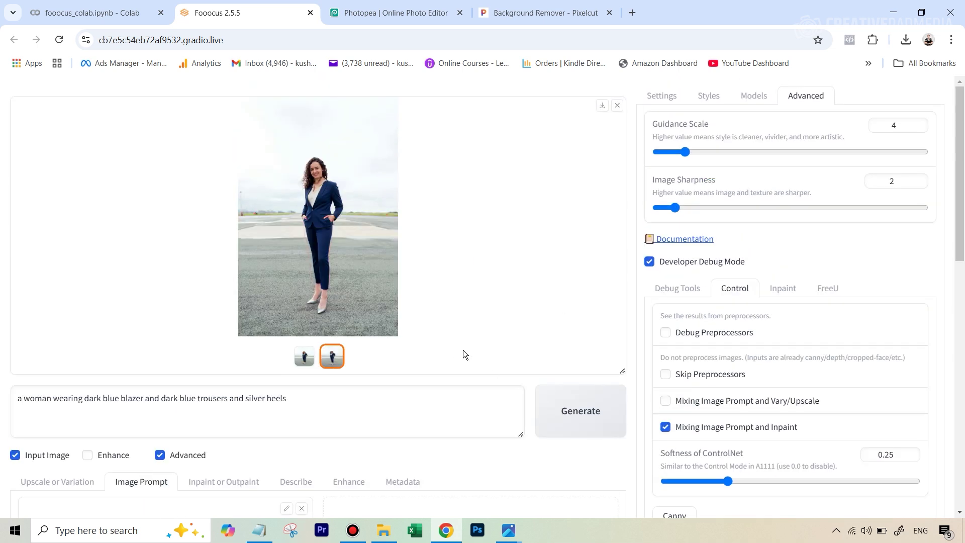
pyautogui.scroll(-1, 337, 200)
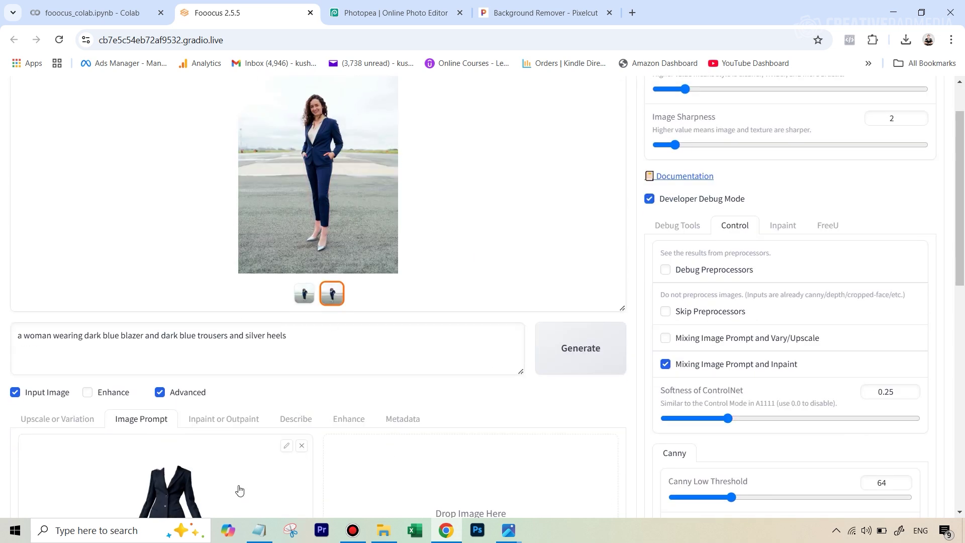
pyautogui.scroll(-2, 239, 490)
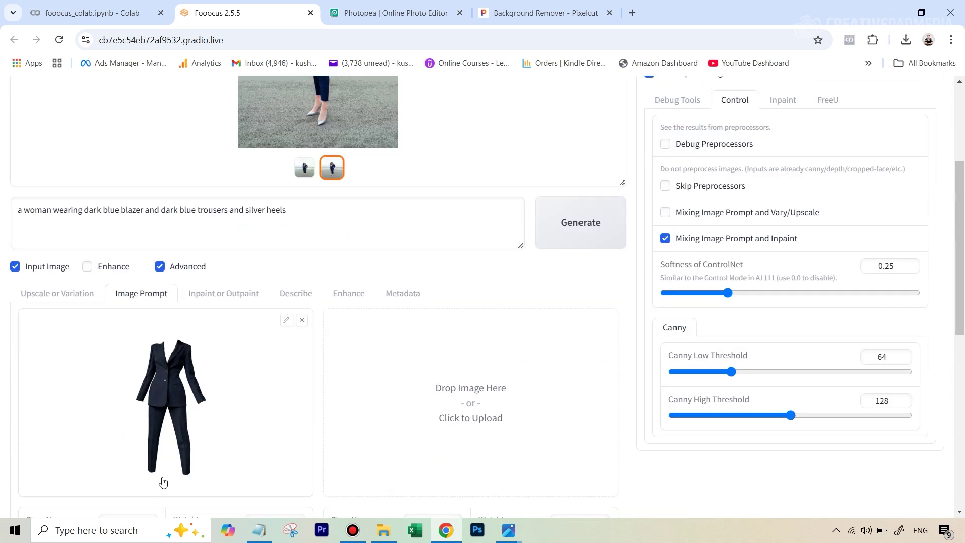
pyautogui.scroll(-2, 230, 418)
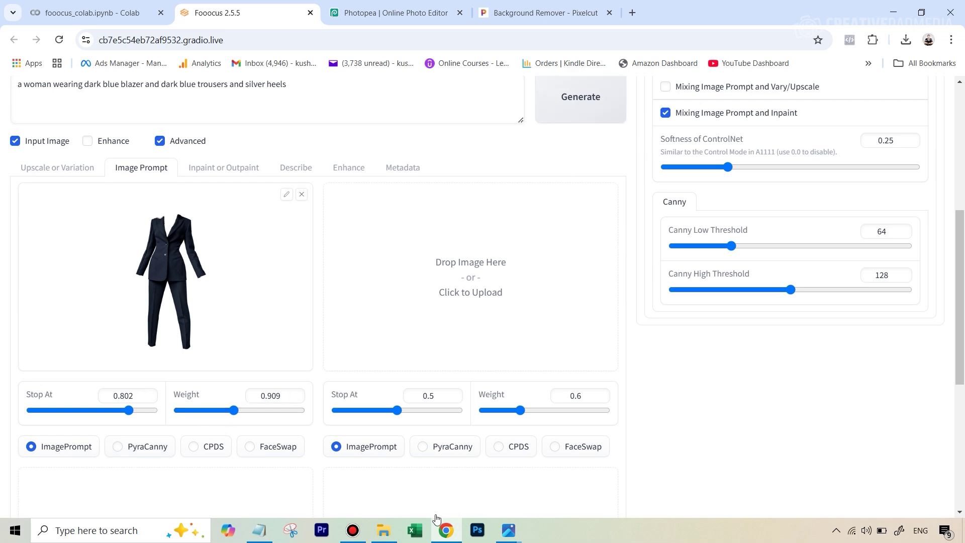
# Examine the blazer, hands, trouser edges and heels of image (10).jpg enlarged in the photo viewer, and return to Fooocus.
pyautogui.click(509, 531)
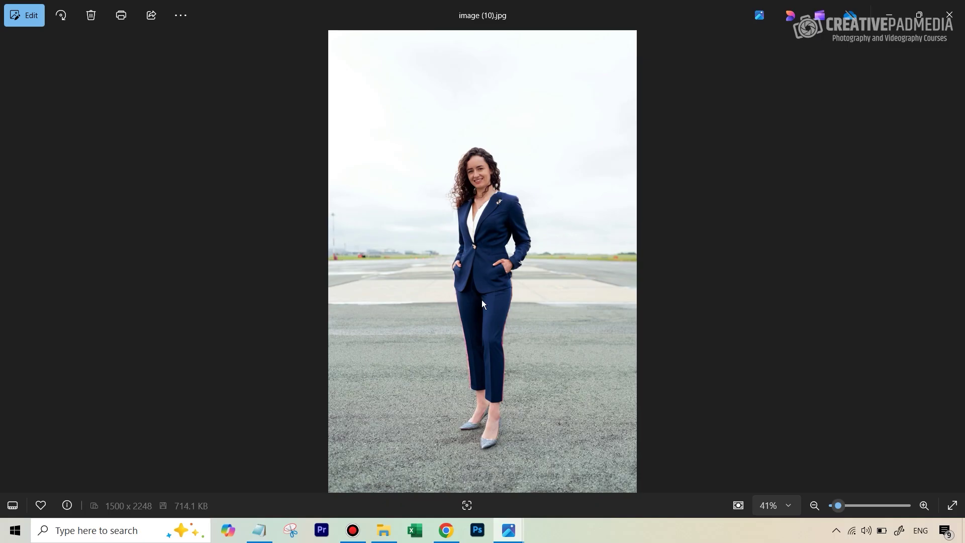
pyautogui.scroll(3, 482, 300)
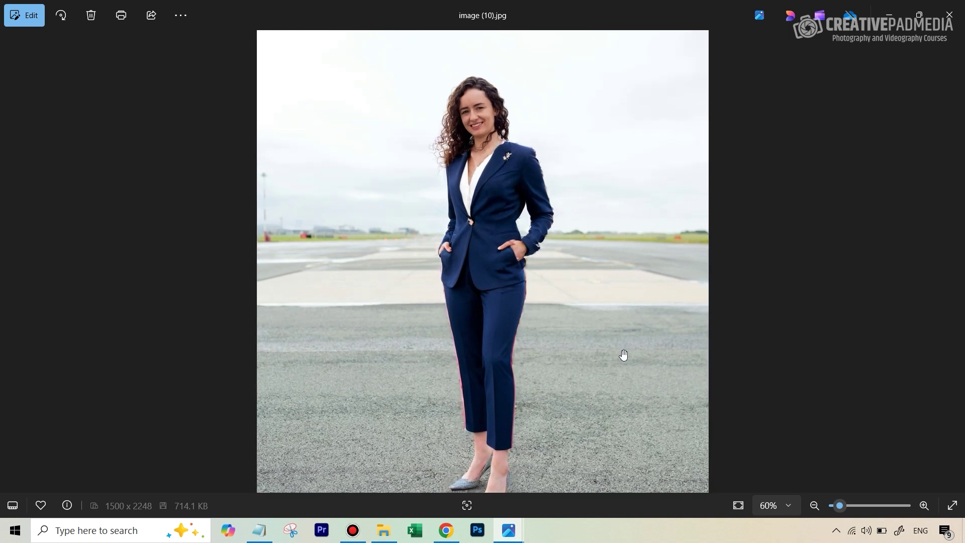
pyautogui.moveTo(629, 283); pyautogui.dragTo(618, 248)
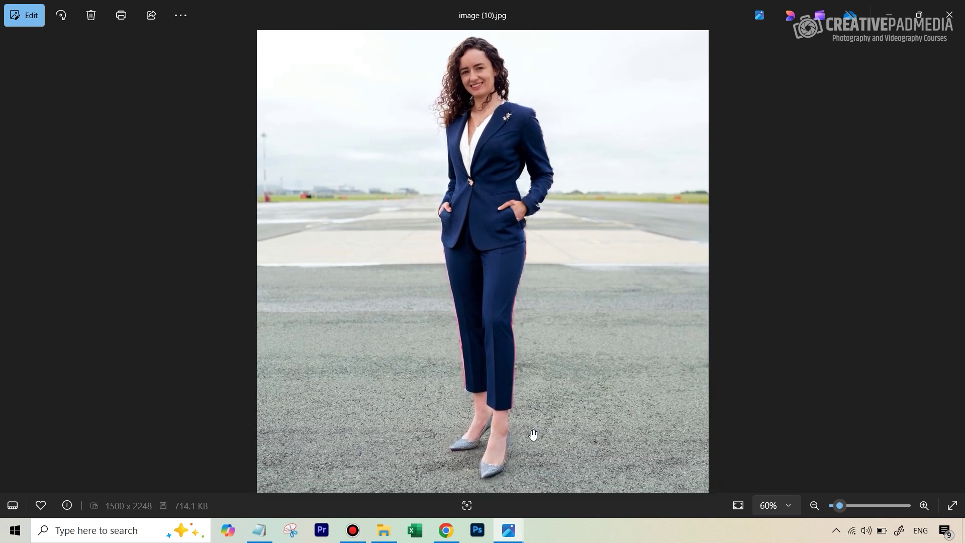
pyautogui.scroll(3, 558, 438)
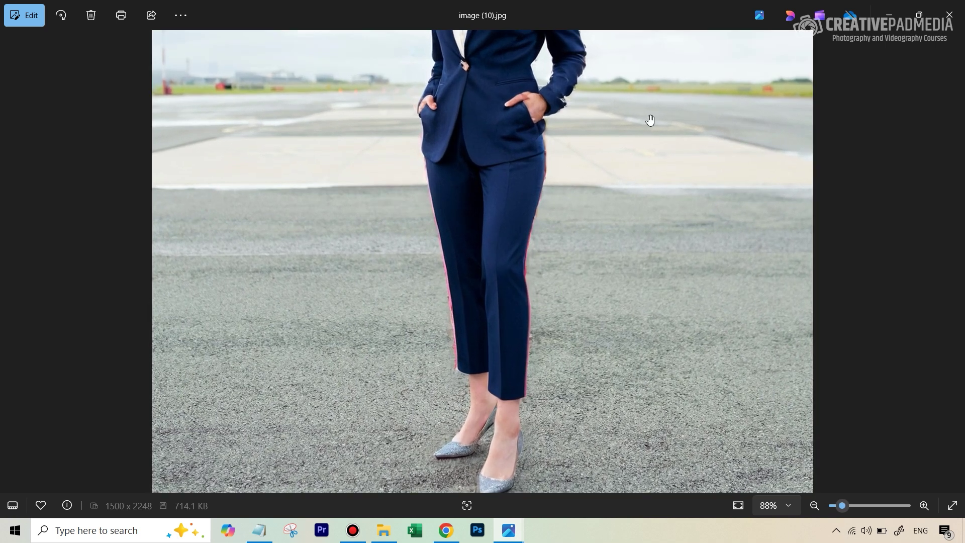
pyautogui.moveTo(649, 119); pyautogui.dragTo(618, 275)
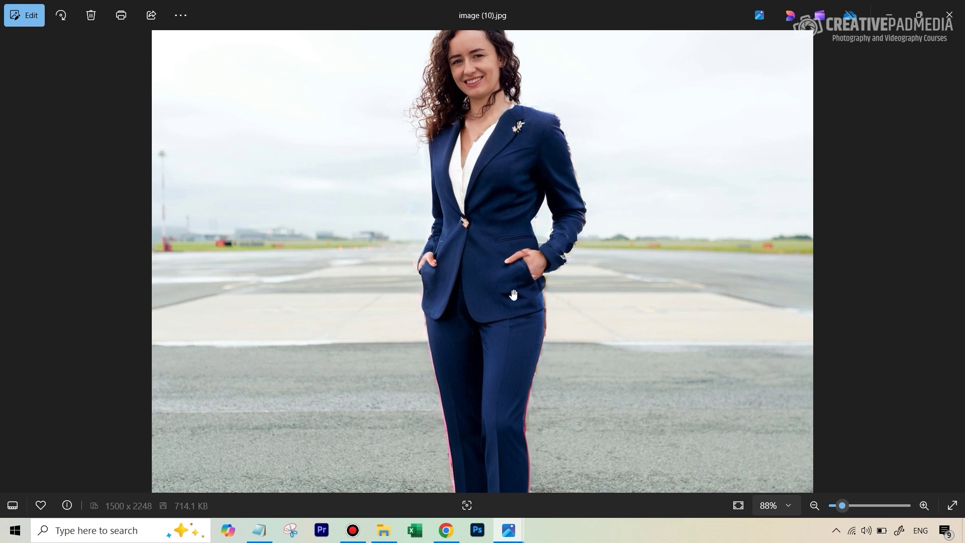
pyautogui.scroll(3, 545, 276)
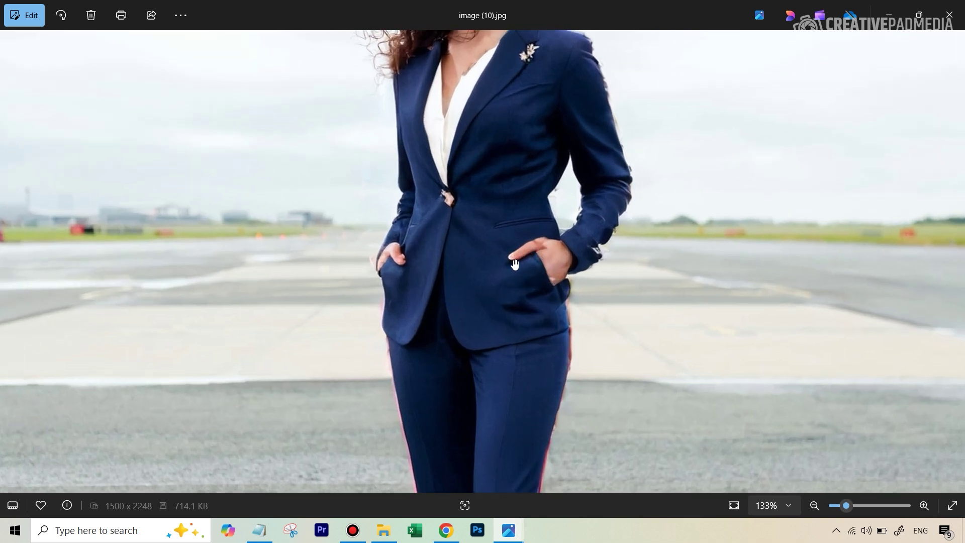
pyautogui.scroll(-5, 541, 272)
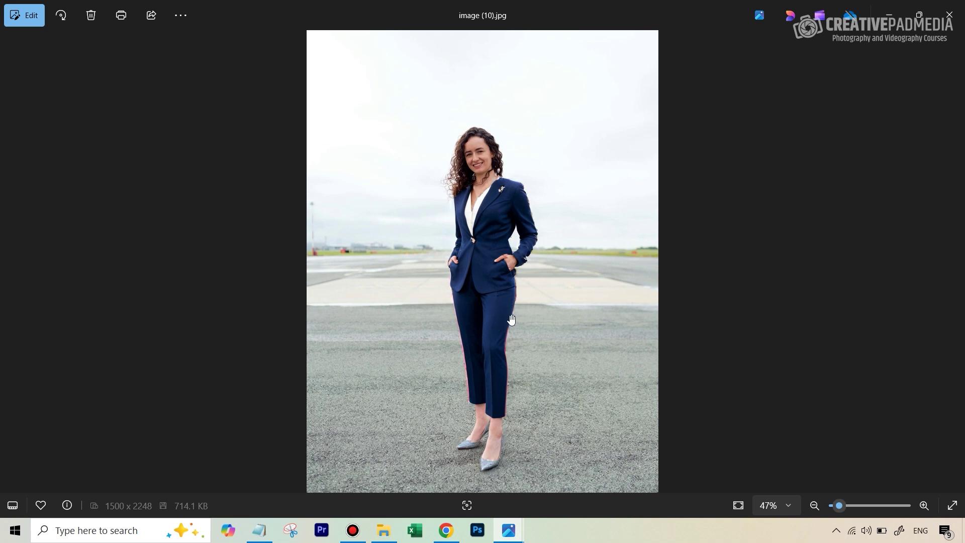
pyautogui.click(508, 531)
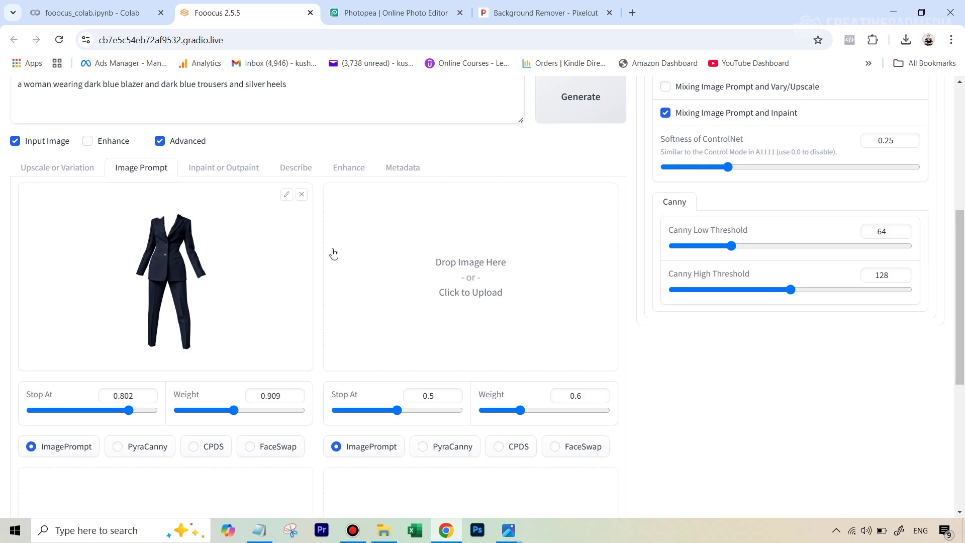
# Remove the suit cutout from the image prompt, and clear the source portrait and uploaded mask from Inpaint or Outpaint.
pyautogui.click(302, 195)
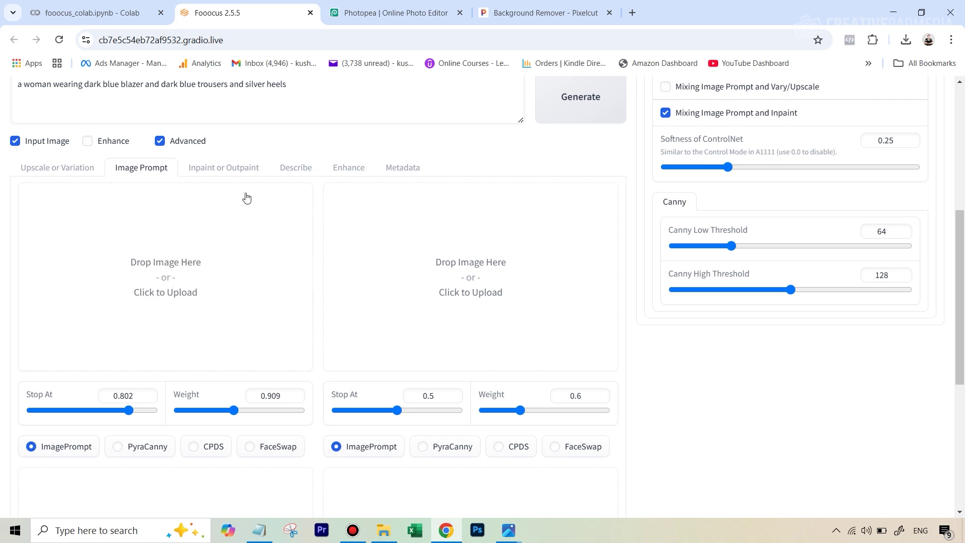
pyautogui.click(202, 168)
pyautogui.click(322, 215)
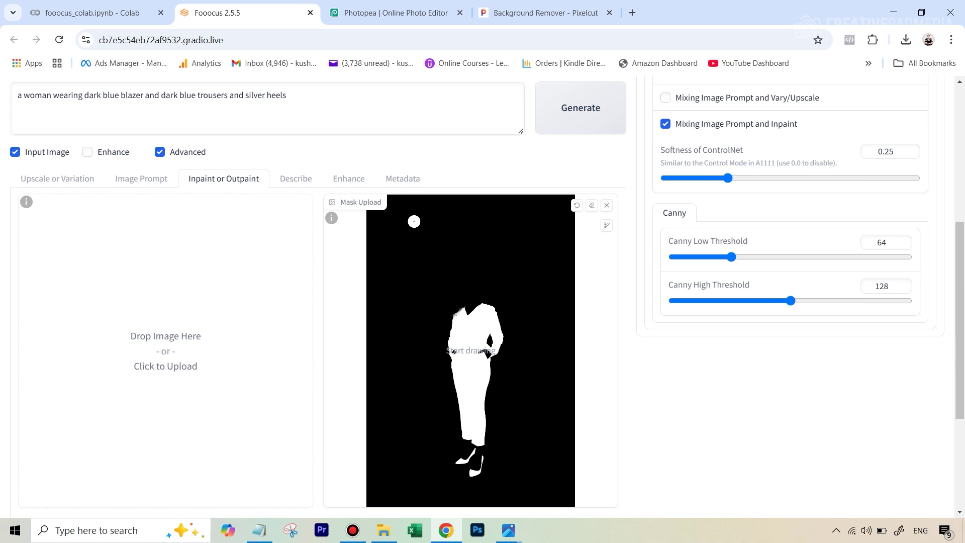
pyautogui.click(607, 206)
# Delete the whole text prompt describing the blazer, trousers and heels.
pyautogui.scroll(3, 293, 216)
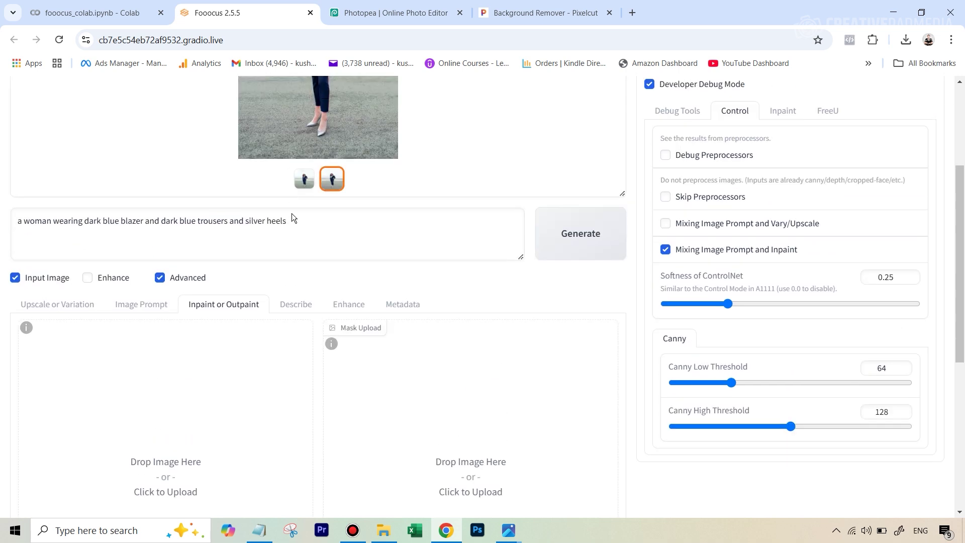
pyautogui.moveTo(306, 228); pyautogui.dragTo(35, 230)
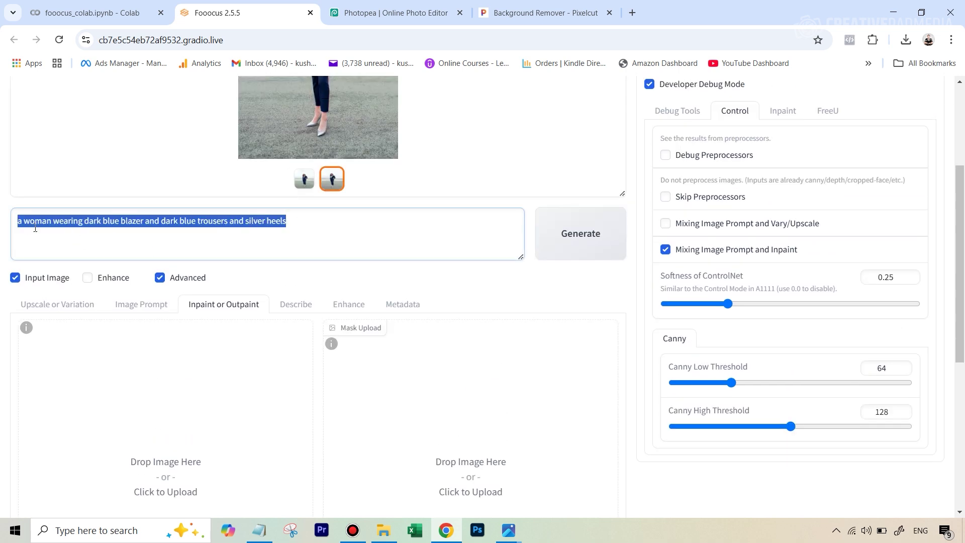
pyautogui.press('BackSpace')
# Turn off the advanced masking features and load the blazer portrait with pink trouser edges as the inpaint source image.
pyautogui.scroll(3, 282, 236)
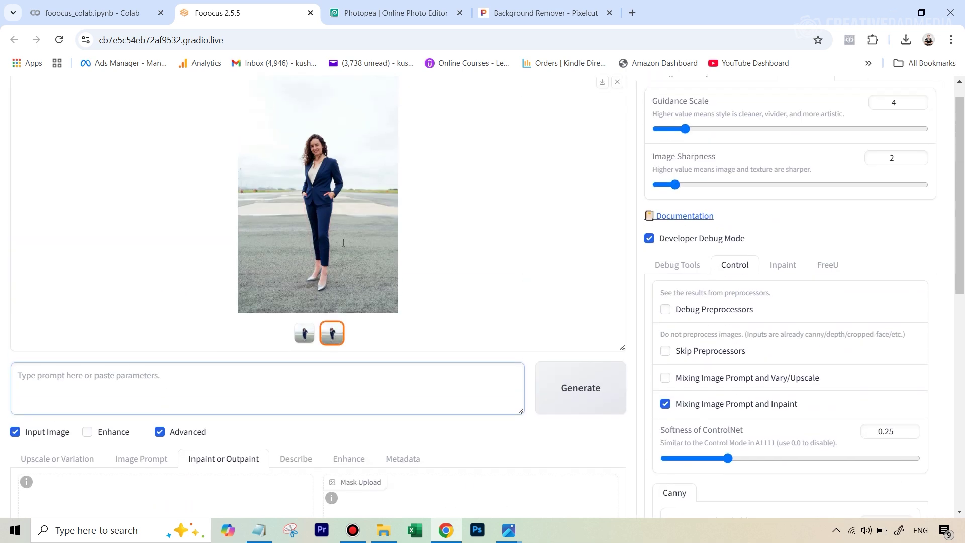
pyautogui.scroll(-6, 345, 248)
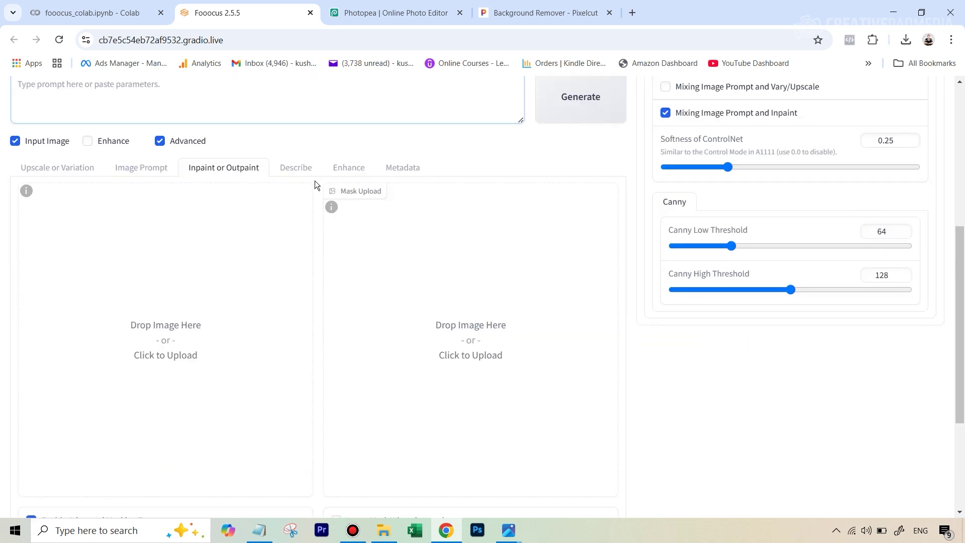
pyautogui.scroll(-4, 315, 218)
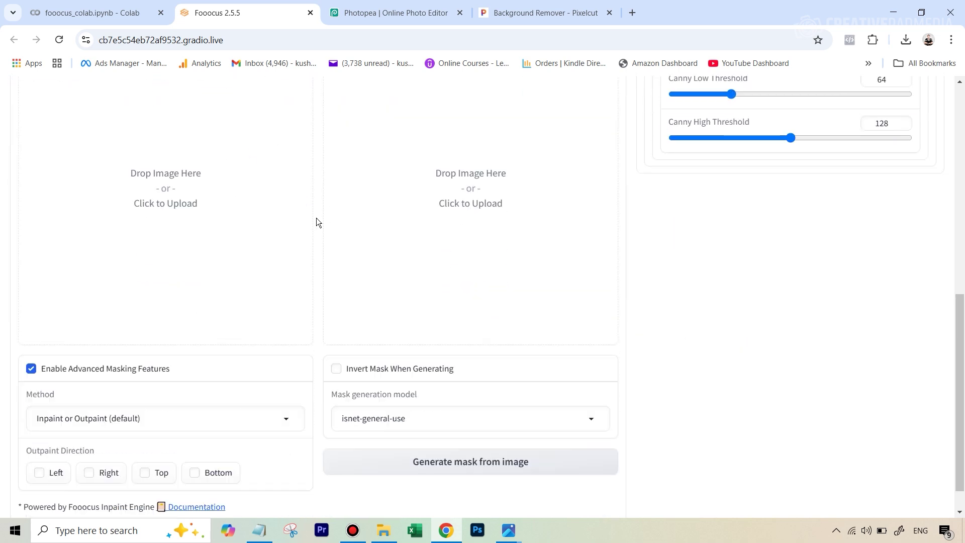
pyautogui.click(31, 335)
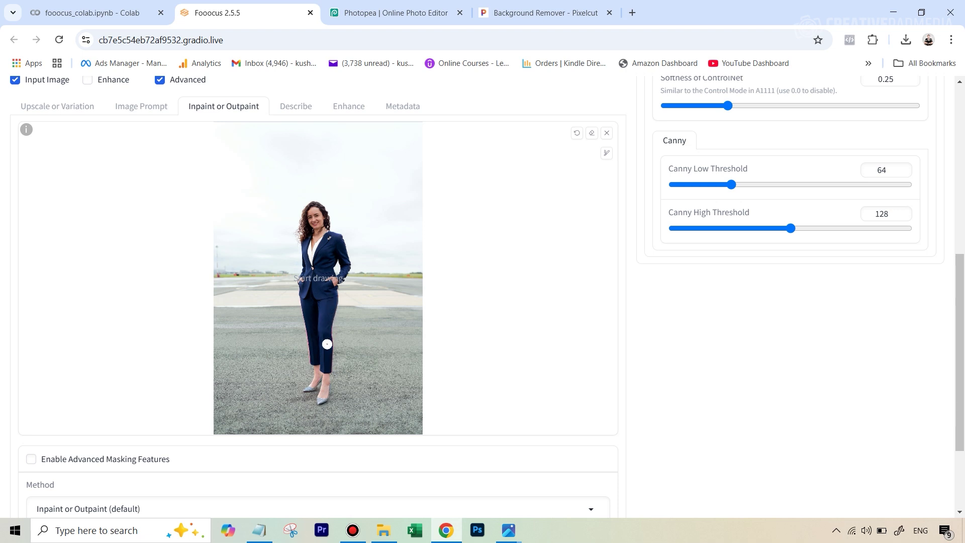
# Paint an inpaint mask over the pink fringes along both outer edges of the trousers.
pyautogui.keyDown('ctrl'); pyautogui.scroll(5, 334, 377); pyautogui.keyUp('ctrl')
pyautogui.keyDown('ctrl'); pyautogui.scroll(2, 337, 340); pyautogui.keyUp('ctrl')
pyautogui.keyDown('ctrl'); pyautogui.scroll(2, 336, 263); pyautogui.keyUp('ctrl')
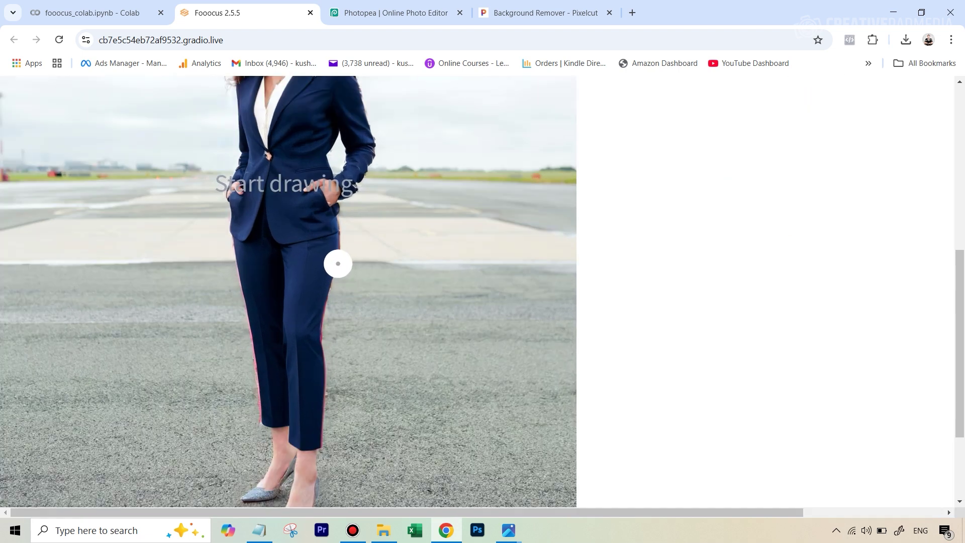
pyautogui.keyDown('ctrl'); pyautogui.scroll(-2, 336, 263); pyautogui.keyUp('ctrl')
pyautogui.keyDown('ctrl'); pyautogui.scroll(3, 336, 263); pyautogui.keyUp('ctrl')
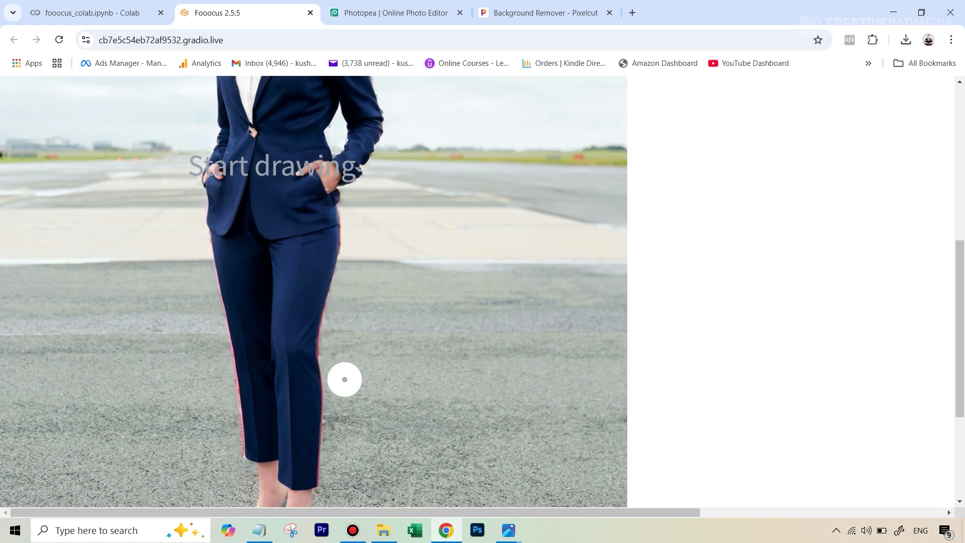
pyautogui.keyDown('ctrl'); pyautogui.scroll(-2, 345, 381); pyautogui.keyUp('ctrl')
pyautogui.keyDown('ctrl'); pyautogui.scroll(2, 345, 381); pyautogui.keyUp('ctrl')
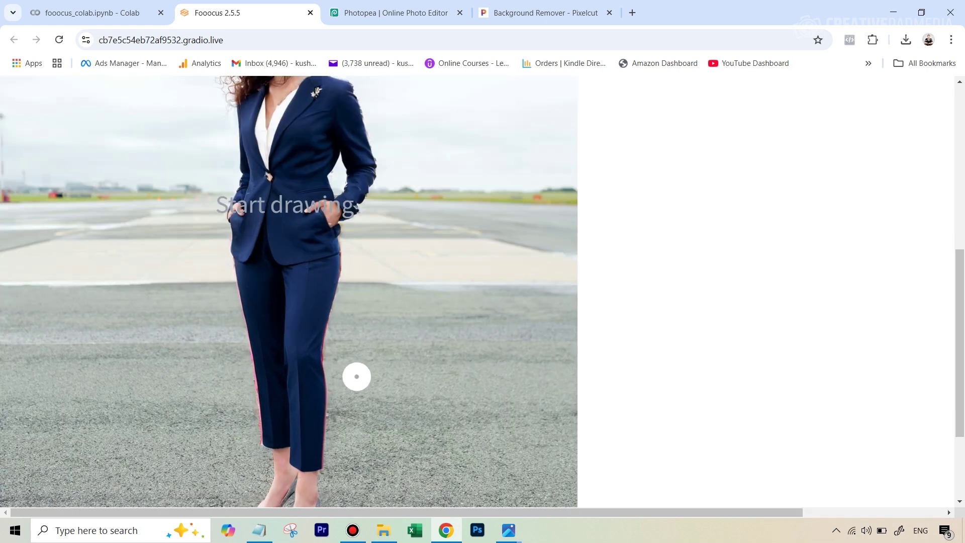
pyautogui.scroll(-3, 358, 377)
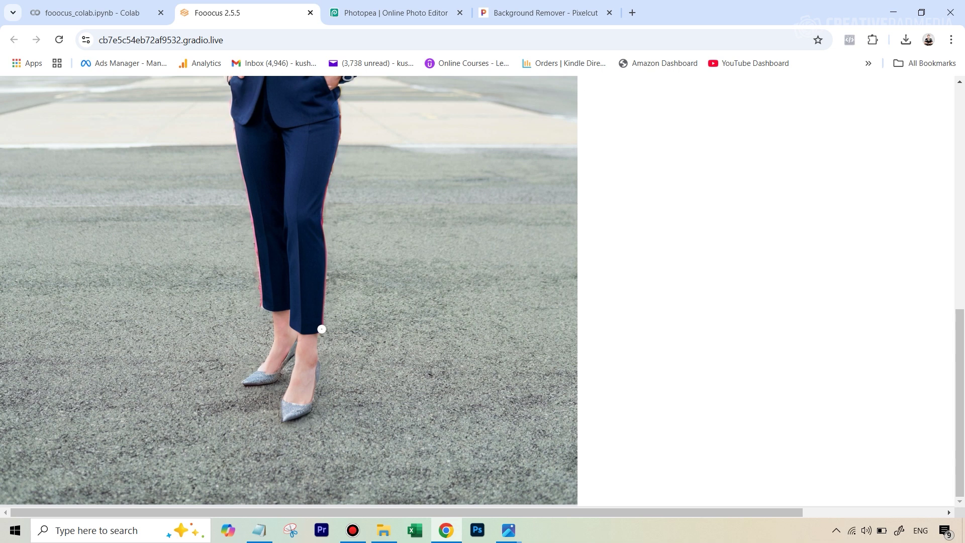
pyautogui.moveTo(323, 319)
pyautogui.mouseDown()
pyautogui.moveTo(322, 227)
pyautogui.moveTo(341, 121)
pyautogui.mouseUp()
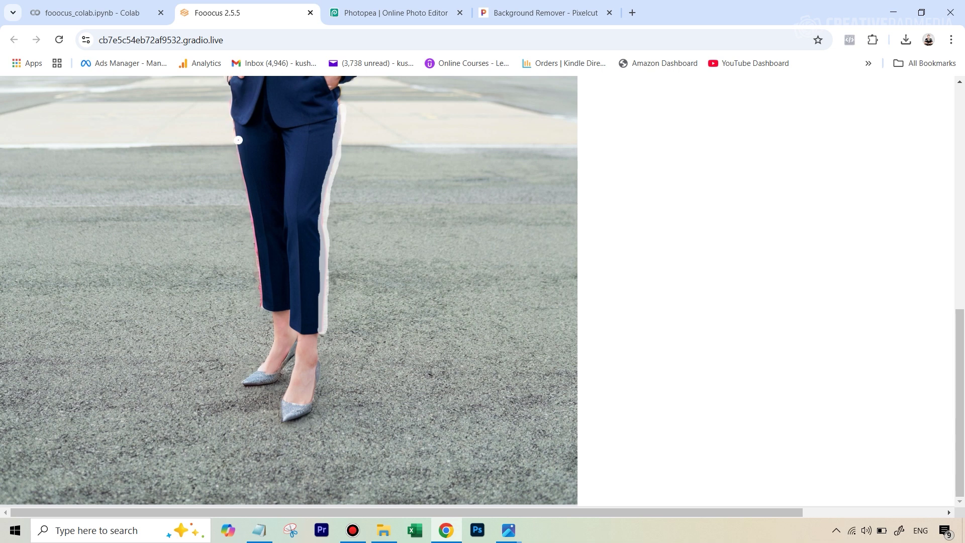
pyautogui.moveTo(238, 150); pyautogui.dragTo(263, 305)
# Extend the mask along the outer edge of the blazer's sleeve and shoulder on the brooch side.
pyautogui.scroll(6, 417, 162)
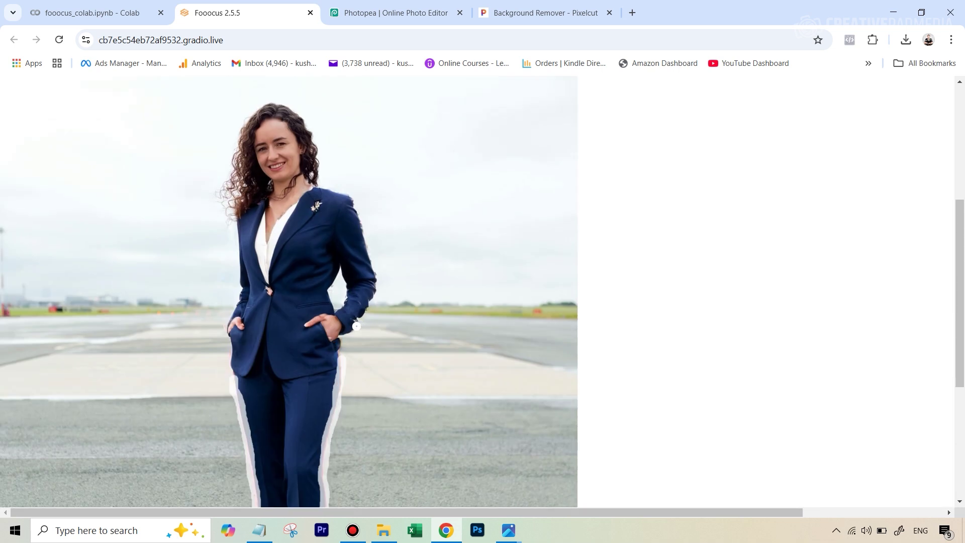
pyautogui.moveTo(360, 317); pyautogui.dragTo(372, 302)
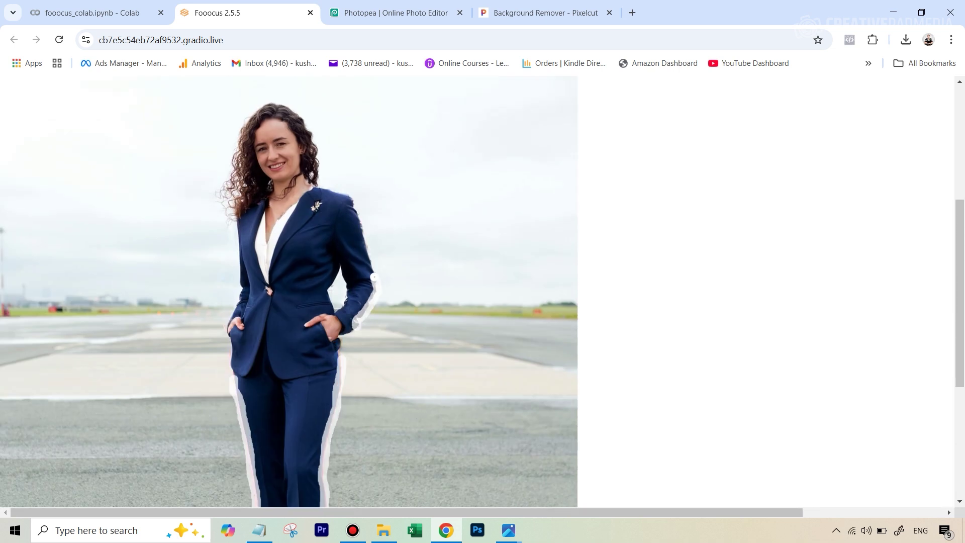
pyautogui.moveTo(373, 264); pyautogui.dragTo(367, 244)
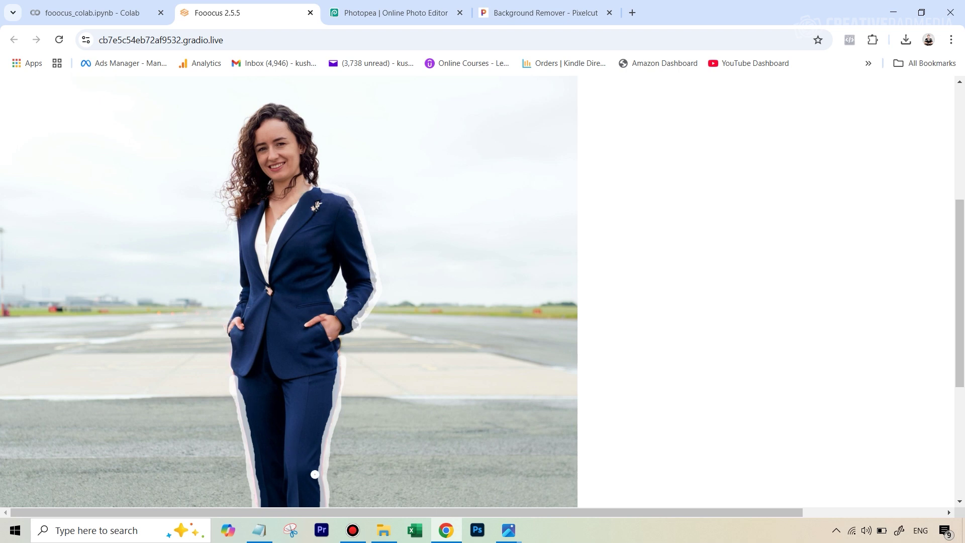
pyautogui.moveTo(961, 385); pyautogui.dragTo(958, 317)
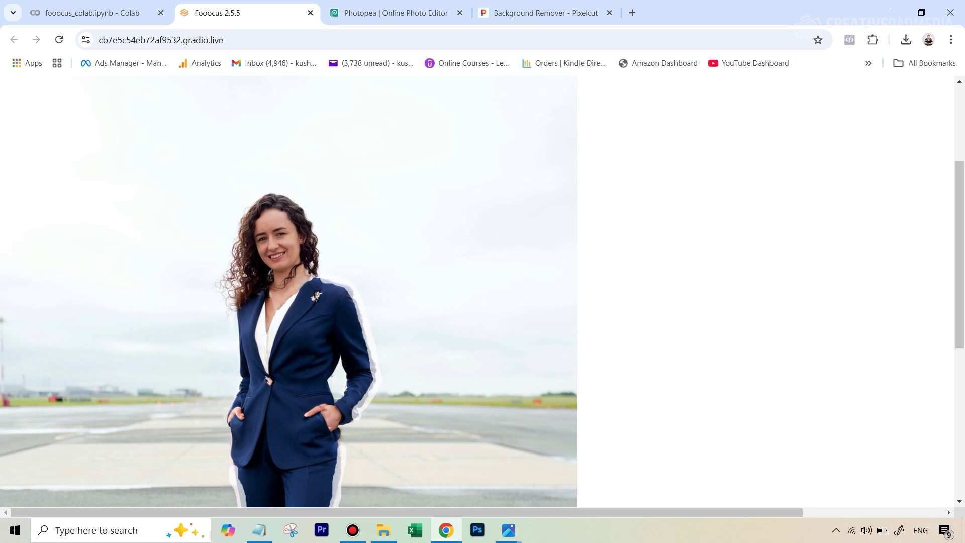
pyautogui.press('r')
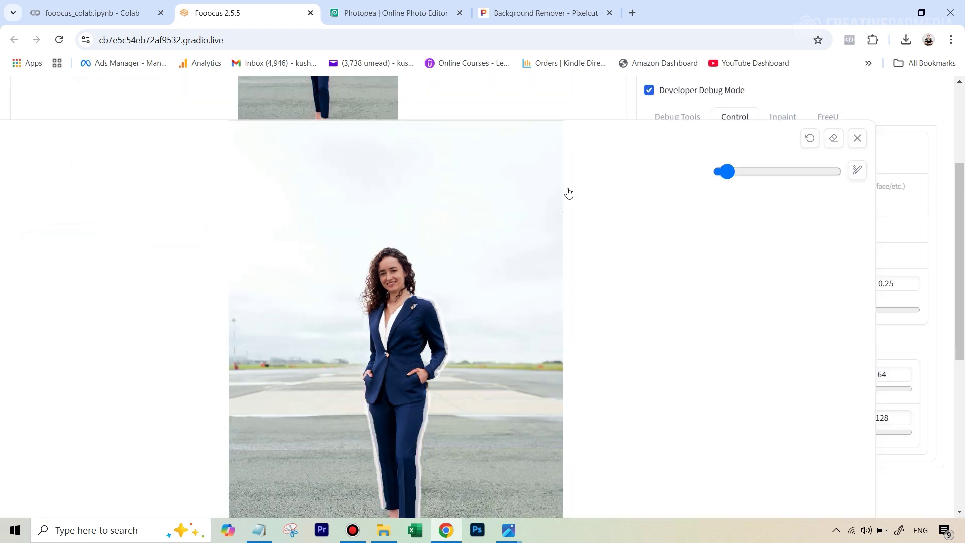
pyautogui.press('s')
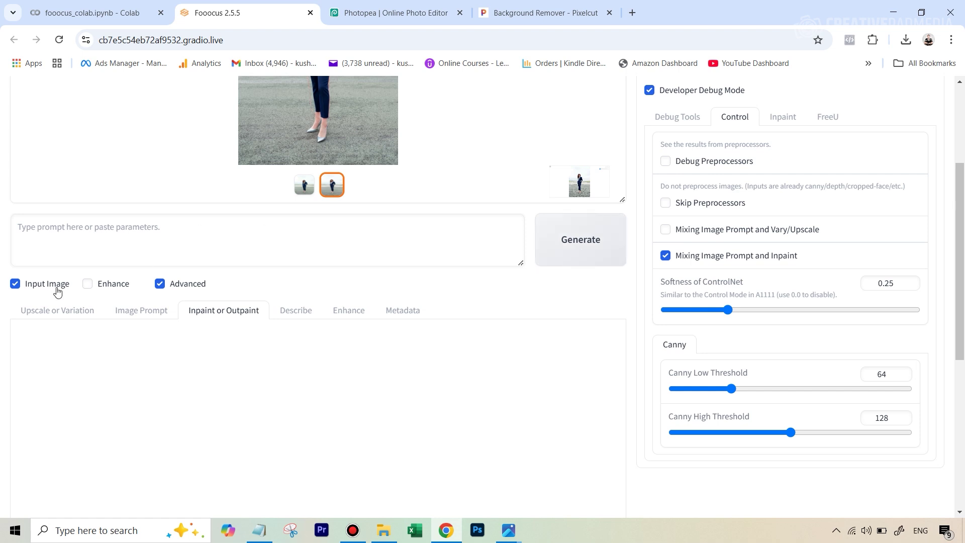
# Generate the inpainted images without a text prompt and view the first finished result enlarged.
pyautogui.click(591, 252)
pyautogui.scroll(3, 590, 310)
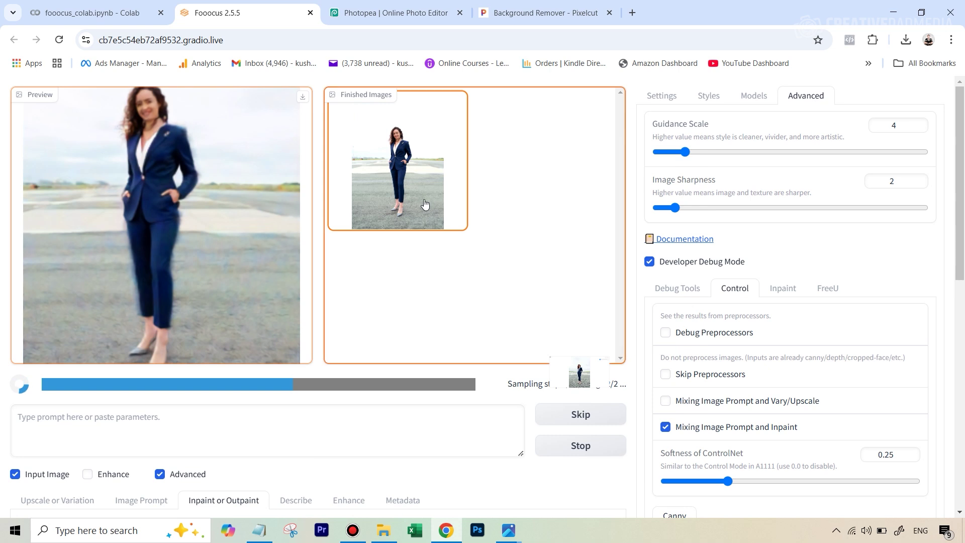
pyautogui.click(390, 153)
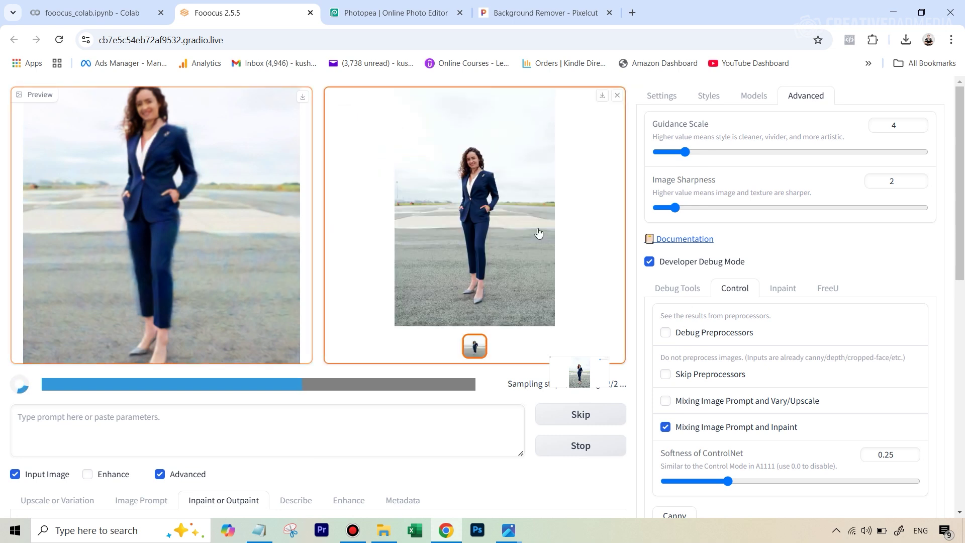
pyautogui.click(533, 231)
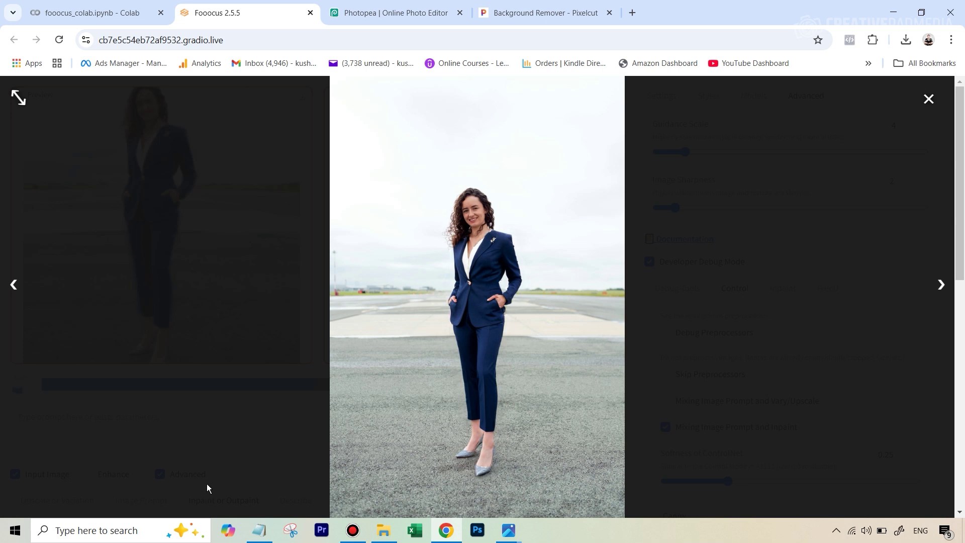
pyautogui.click(300, 422)
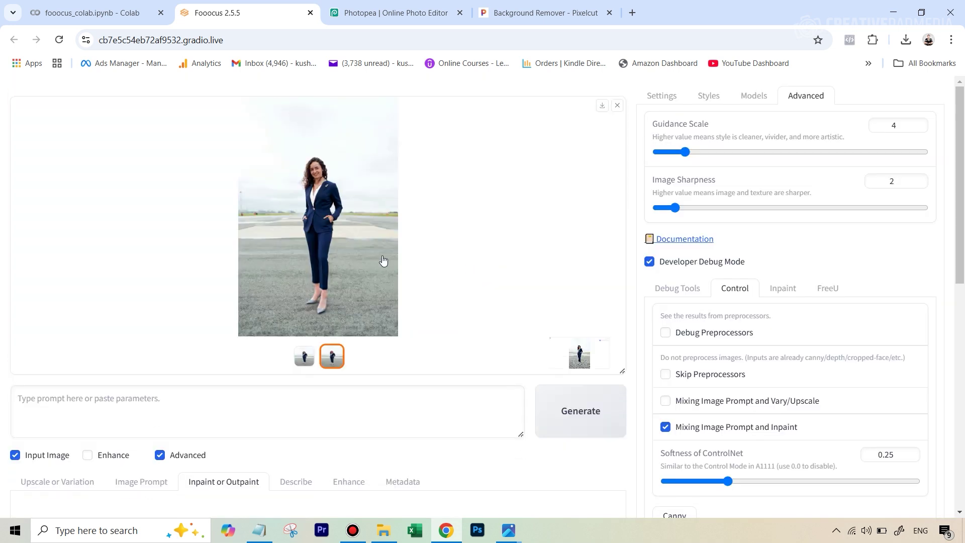
# Examine the blazer, hands and trouser edges of image (16).jpg enlarged in the photo viewer, and return to Fooocus.
pyautogui.click(360, 241)
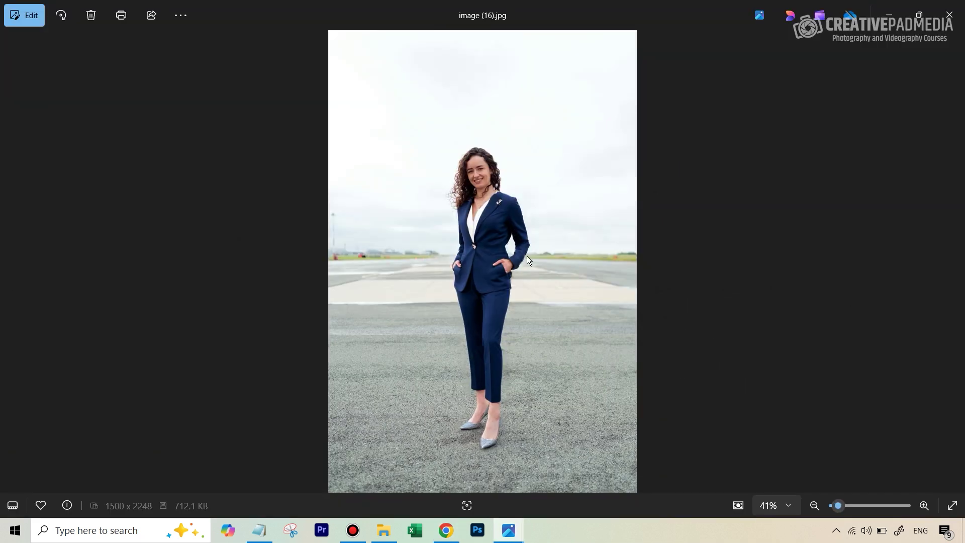
pyautogui.scroll(5, 527, 257)
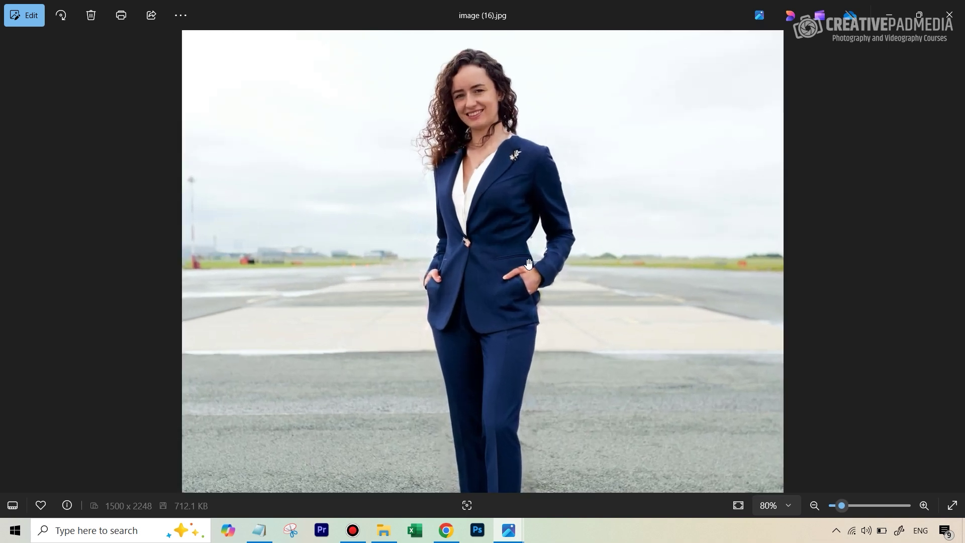
pyautogui.scroll(1, 529, 264)
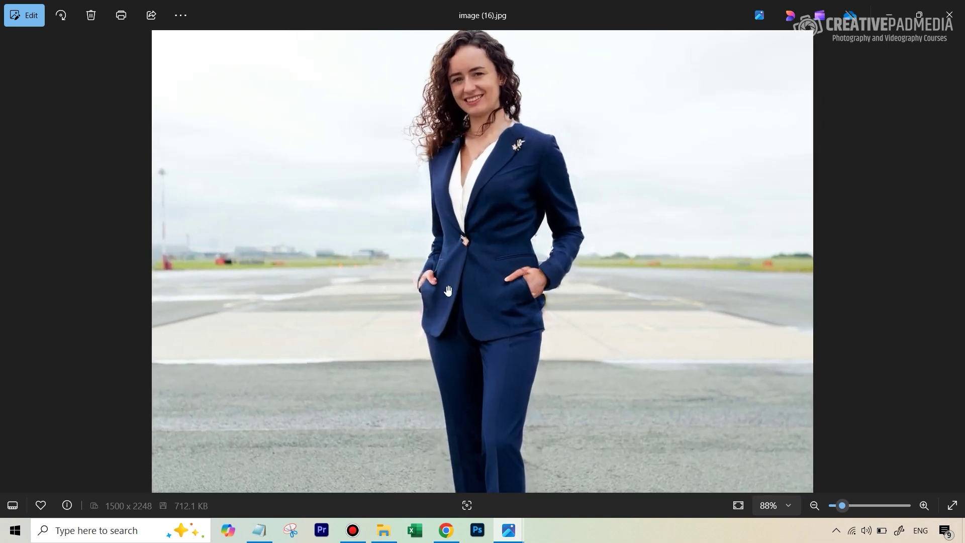
pyautogui.scroll(-5, 448, 290)
pyautogui.click(446, 531)
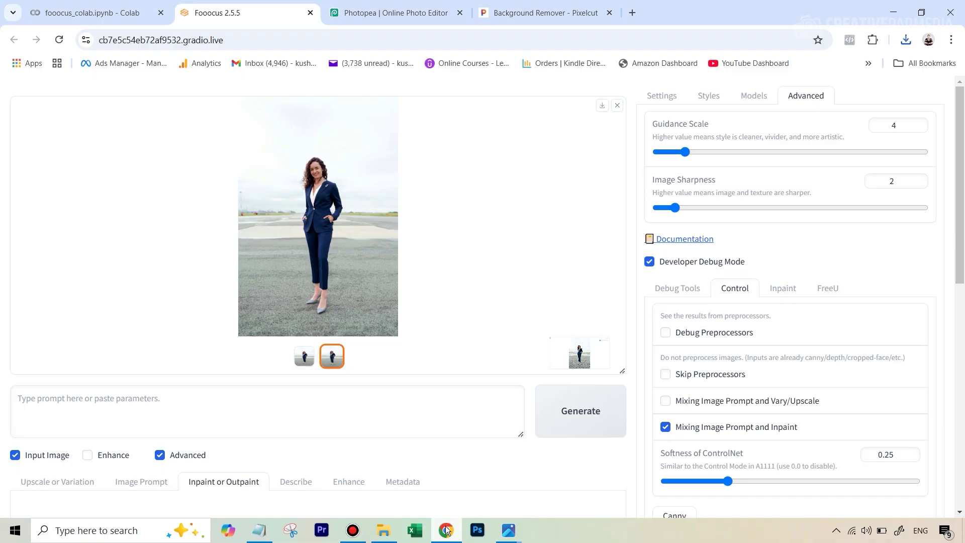
# Clear the masked portrait from Inpaint or Outpaint and load the second generated image as the inpaint source.
pyautogui.scroll(-9, 427, 400)
pyautogui.scroll(4, 427, 397)
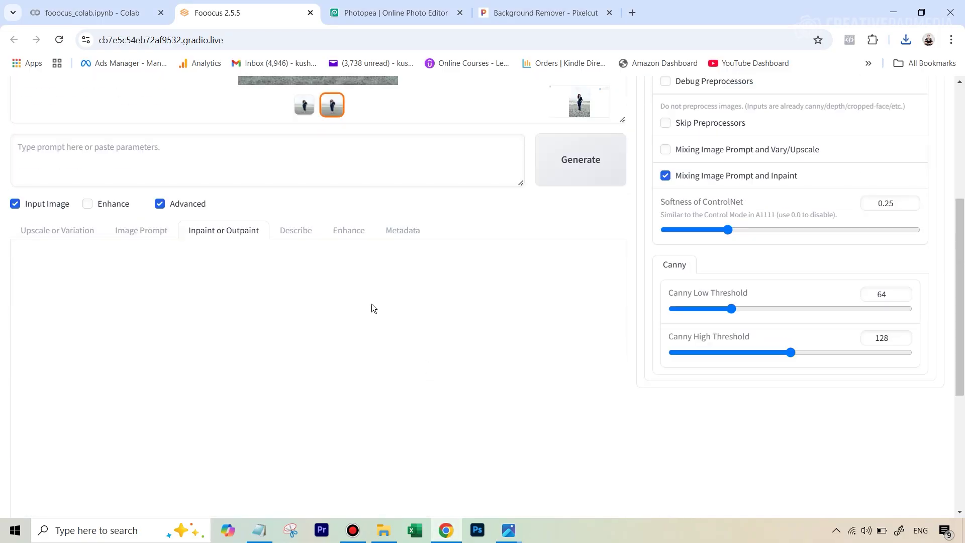
pyautogui.scroll(3, 593, 133)
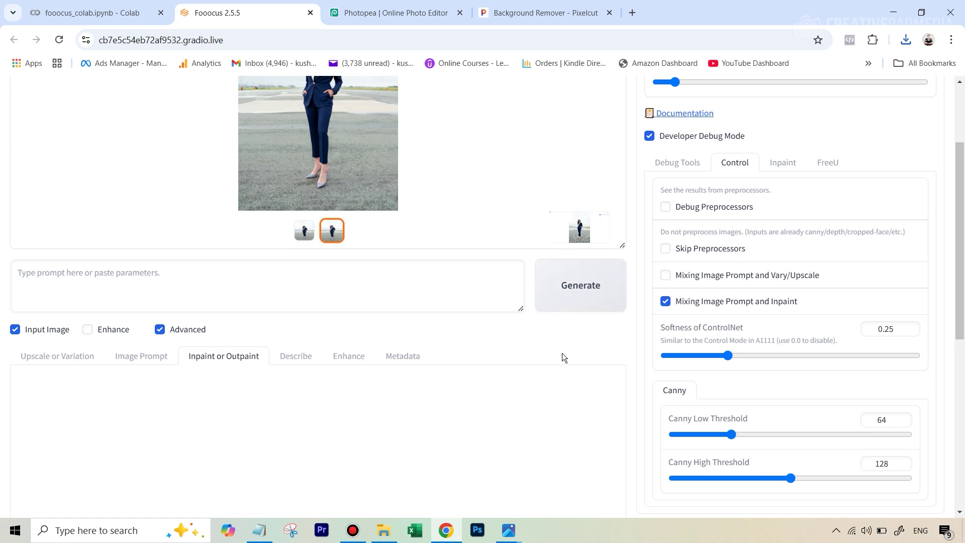
pyautogui.click(593, 237)
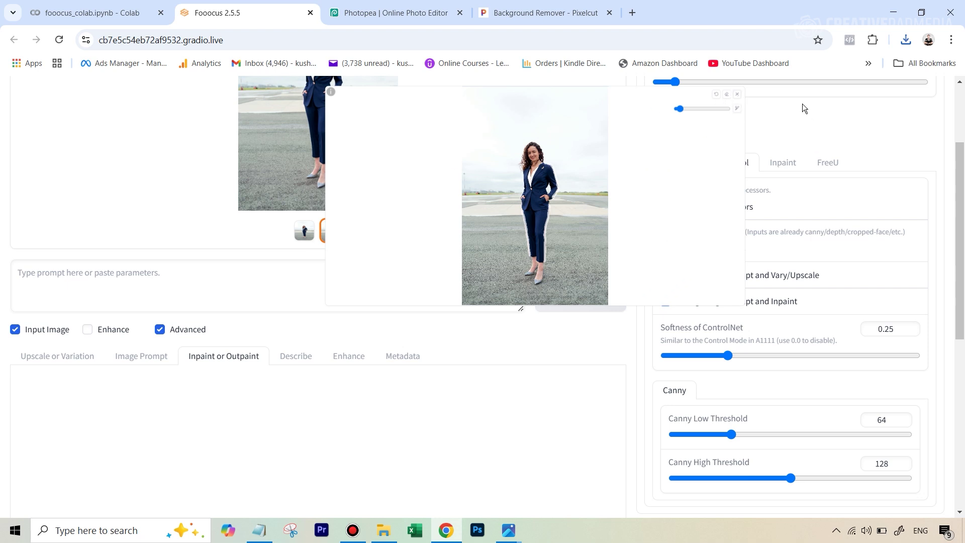
pyautogui.click(737, 94)
pyautogui.scroll(-4, 452, 354)
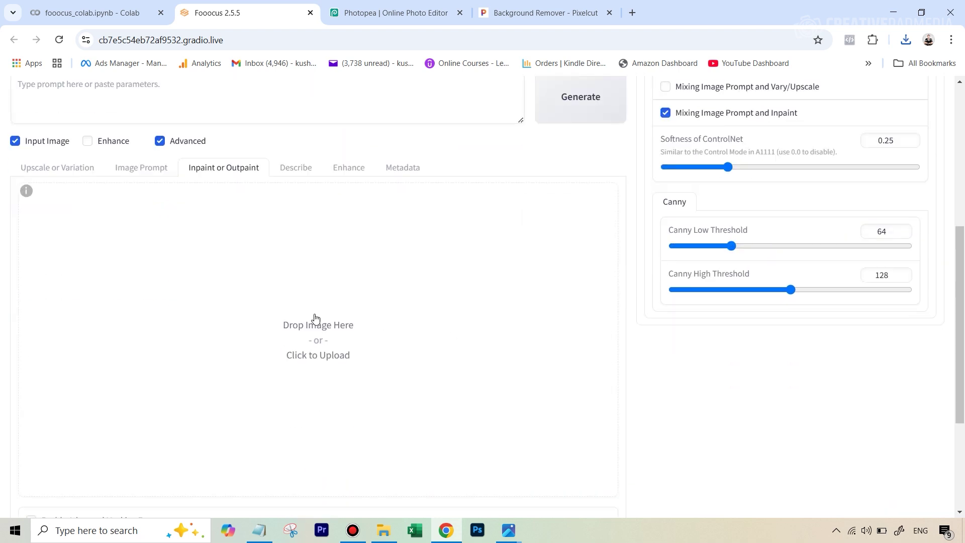
pyautogui.scroll(3, 317, 327)
pyautogui.scroll(-2, 333, 135)
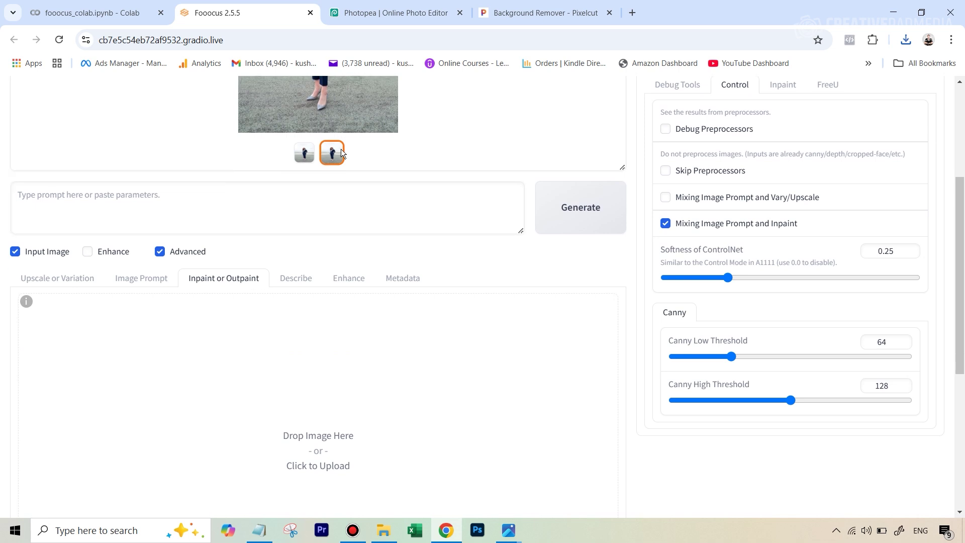
pyautogui.moveTo(341, 149); pyautogui.dragTo(437, 398)
pyautogui.scroll(-2, 437, 399)
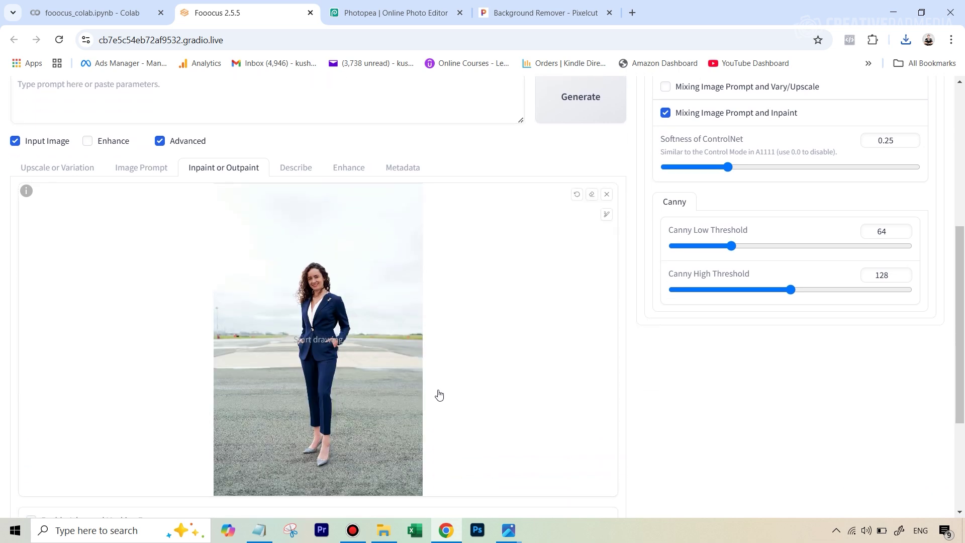
# Paint an inpaint mask over both of the woman's hands at the blazer pockets.
pyautogui.scroll(-2, 319, 214)
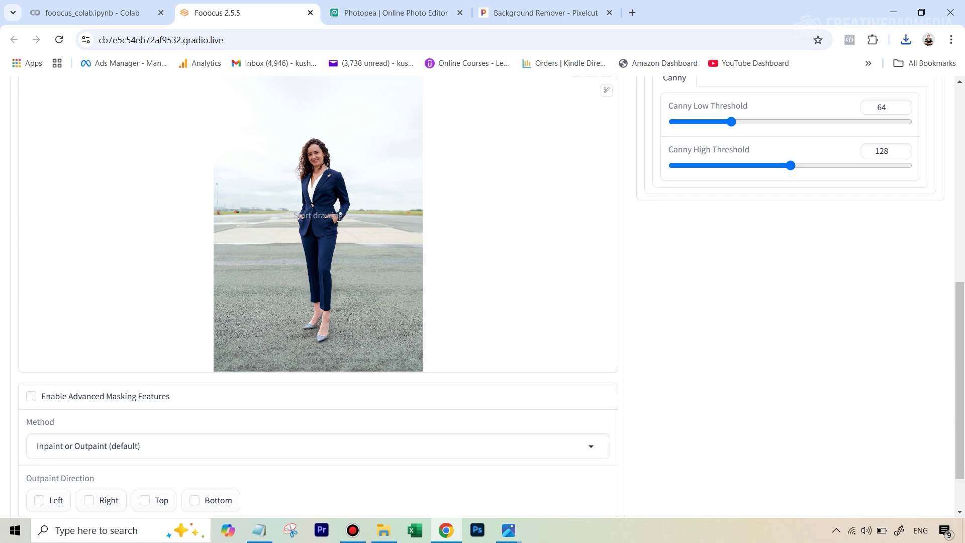
pyautogui.scroll(8, 318, 221)
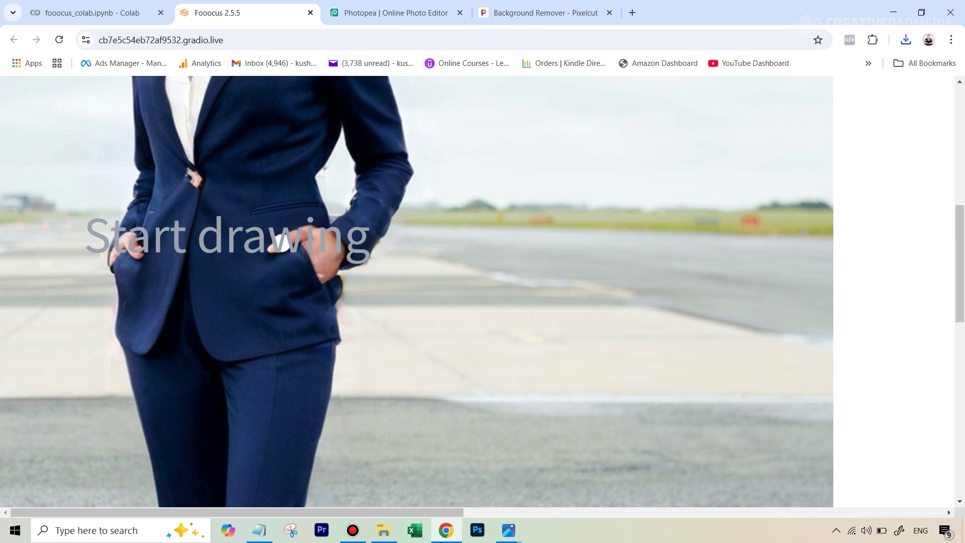
pyautogui.moveTo(267, 248)
pyautogui.mouseDown()
pyautogui.moveTo(298, 239)
pyautogui.moveTo(322, 276)
pyautogui.moveTo(312, 231)
pyautogui.moveTo(330, 259)
pyautogui.mouseUp()
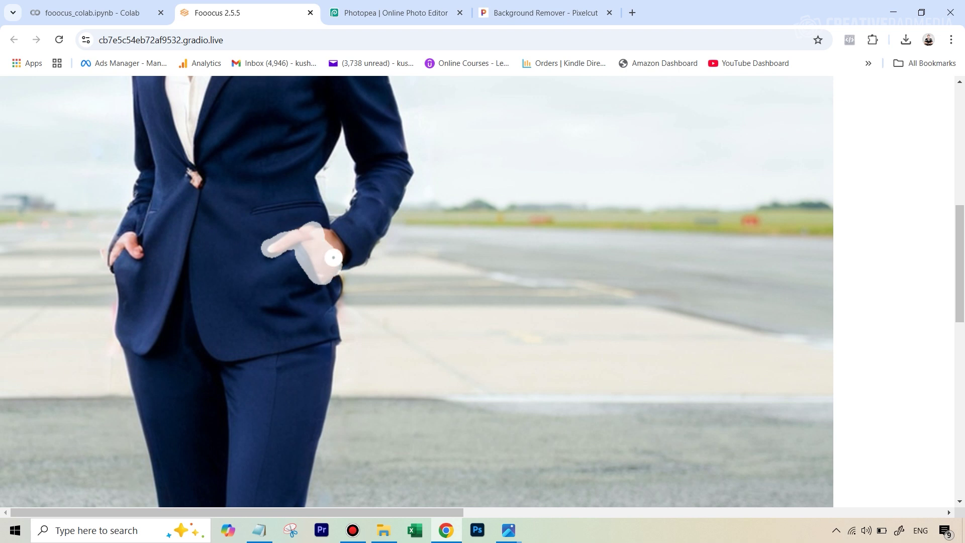
pyautogui.moveTo(135, 241); pyautogui.dragTo(119, 262)
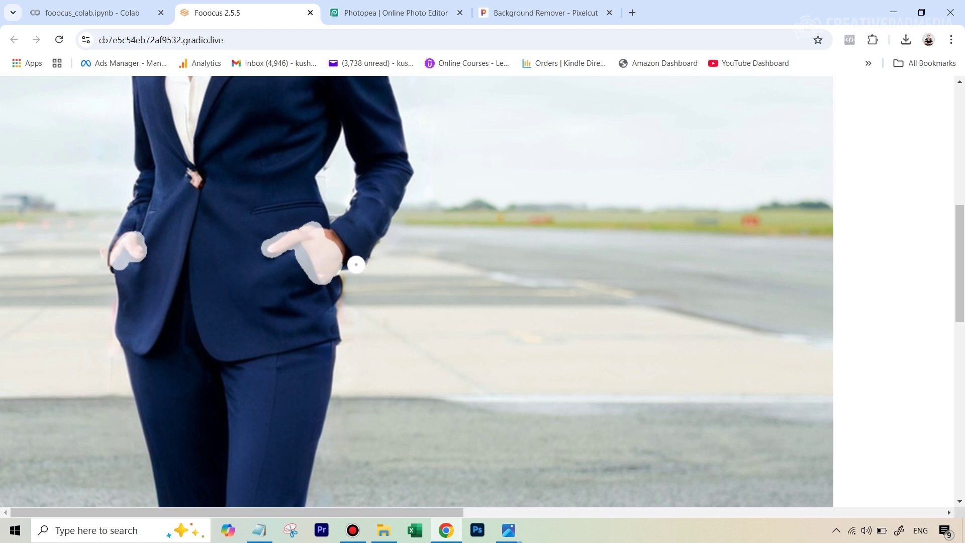
pyautogui.scroll(4, 357, 265)
pyautogui.scroll(-4, 356, 259)
pyautogui.scroll(-5, 357, 236)
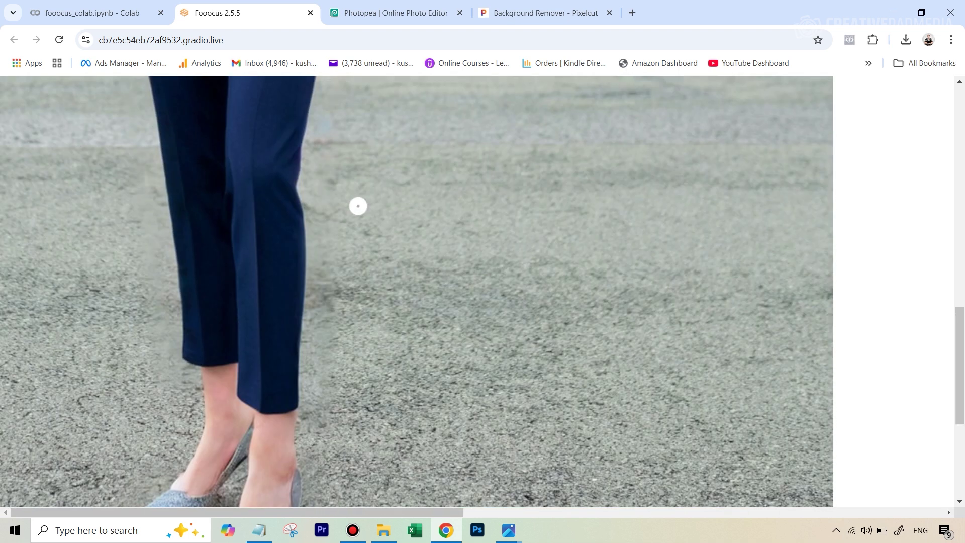
pyautogui.scroll(-2, 408, 263)
pyautogui.press('r')
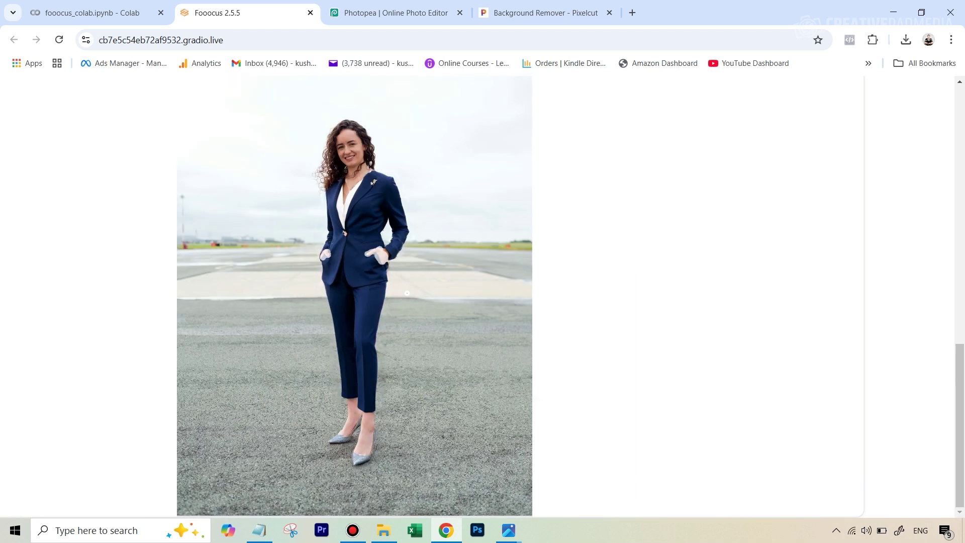
pyautogui.press('s')
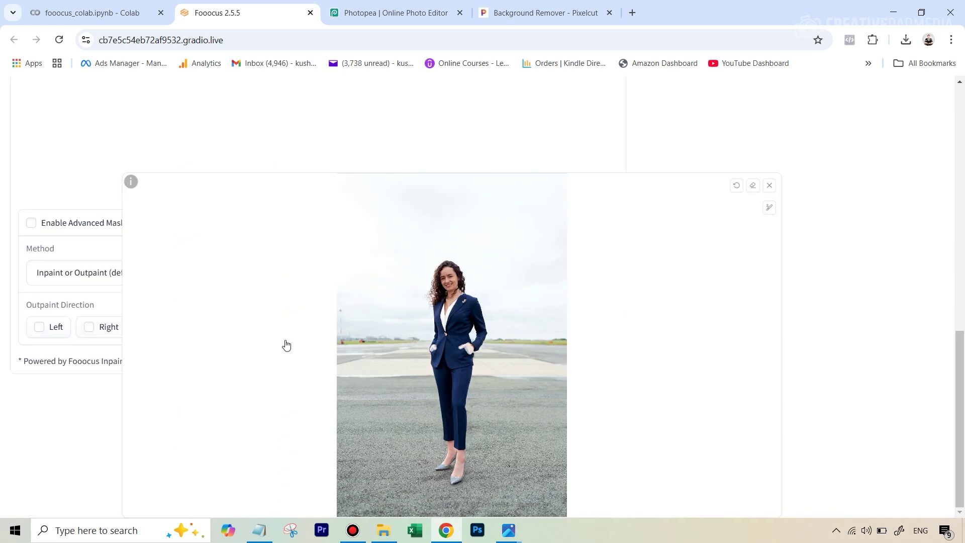
# Shrink the masked portrait clear of the inpaint settings and set the inpaint method to Improve Detail (face, hand, eyes, etc.).
pyautogui.scroll(5, 295, 339)
pyautogui.scroll(-3, 295, 338)
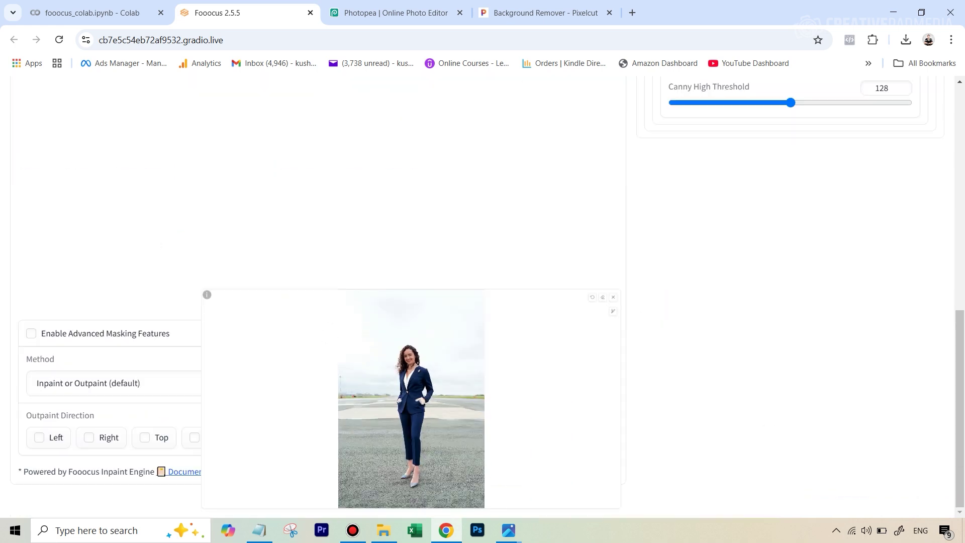
pyautogui.moveTo(186, 354); pyautogui.dragTo(371, 320)
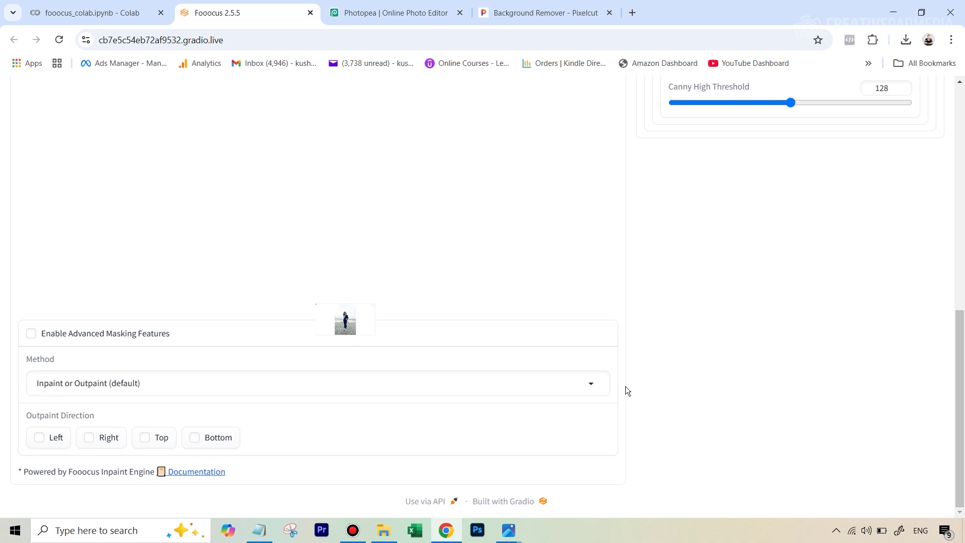
pyautogui.click(594, 385)
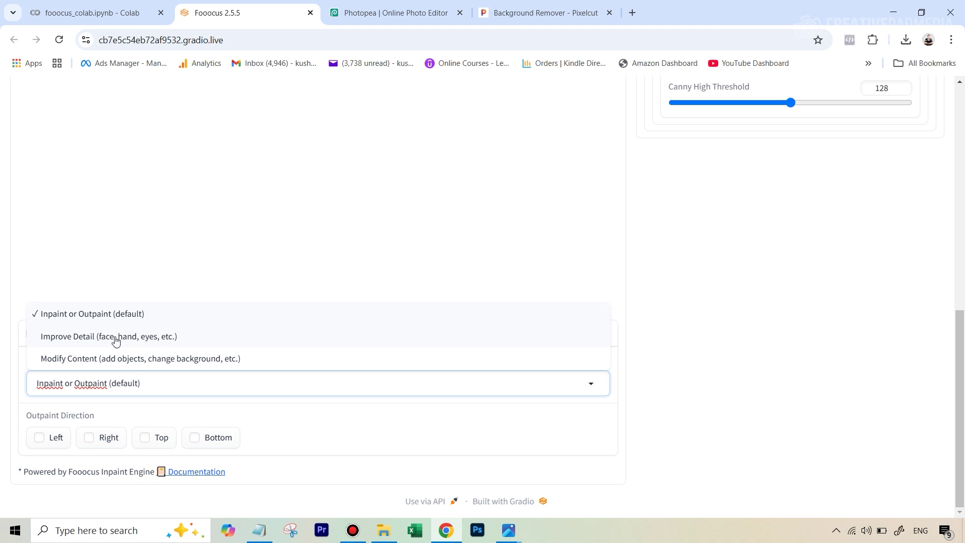
pyautogui.click(153, 337)
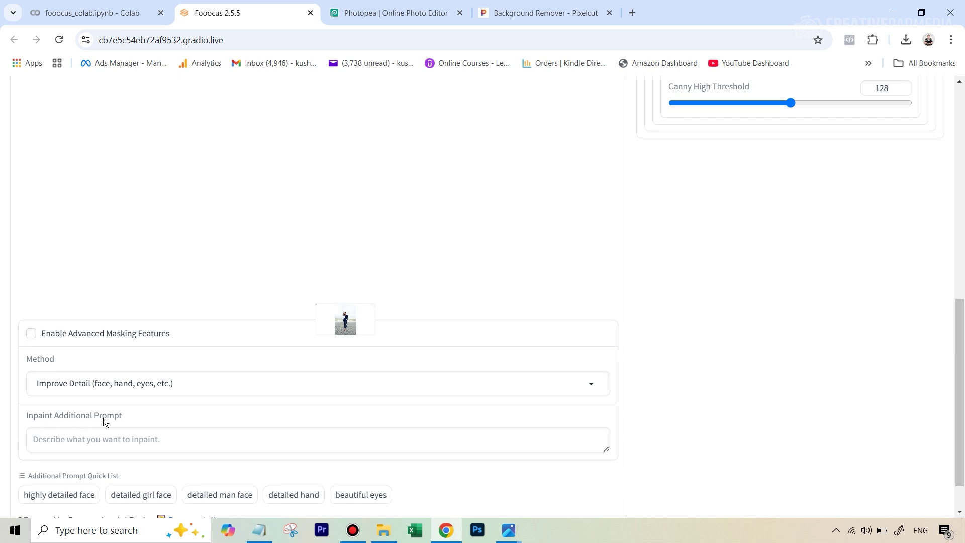
# Fill the inpaint additional prompt from the quick-list entry "detailed hand" and insert "female" before "hand".
pyautogui.scroll(-1, 142, 441)
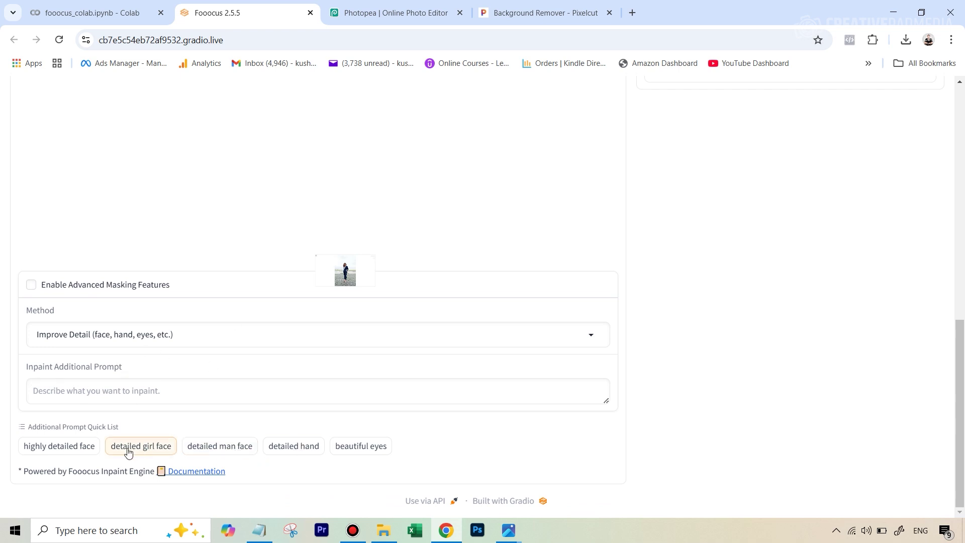
pyautogui.click(295, 447)
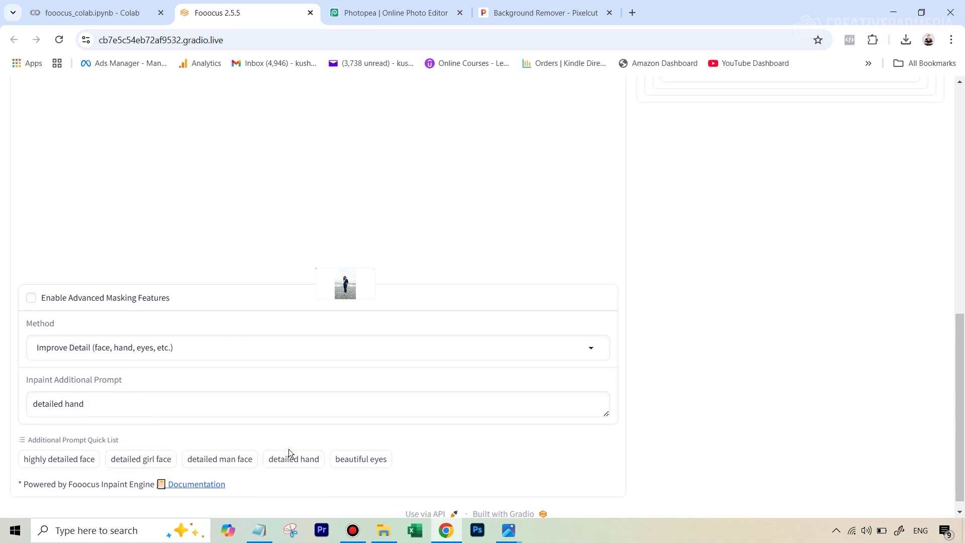
pyautogui.click(65, 406)
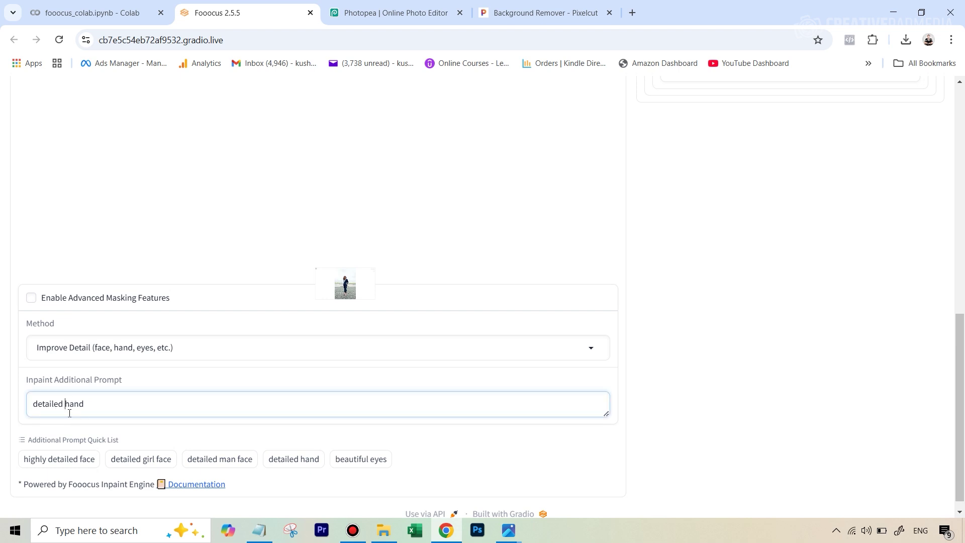
pyautogui.write('female')
# Generate the hand-detail inpaint with the main prompt left empty and open the second result.
pyautogui.scroll(10, 486, 336)
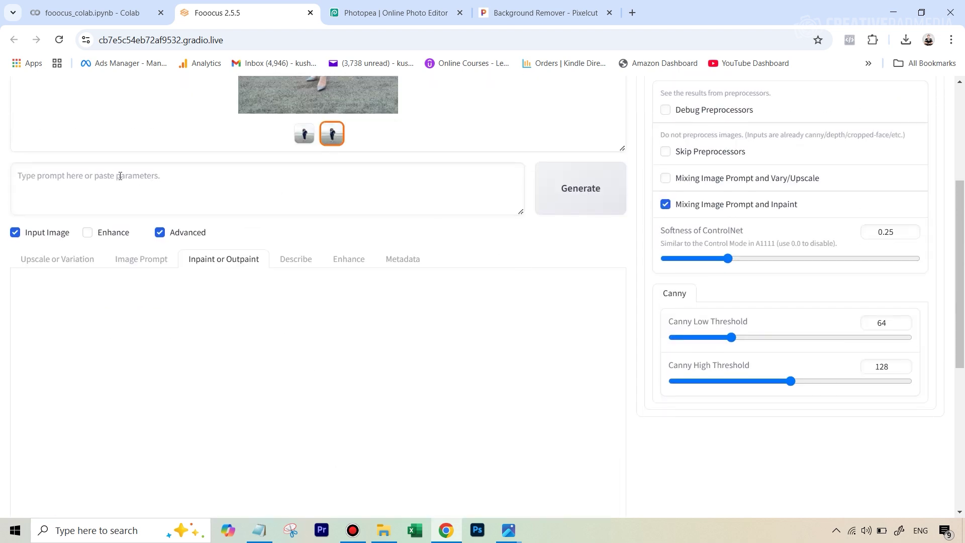
pyautogui.scroll(3, 233, 192)
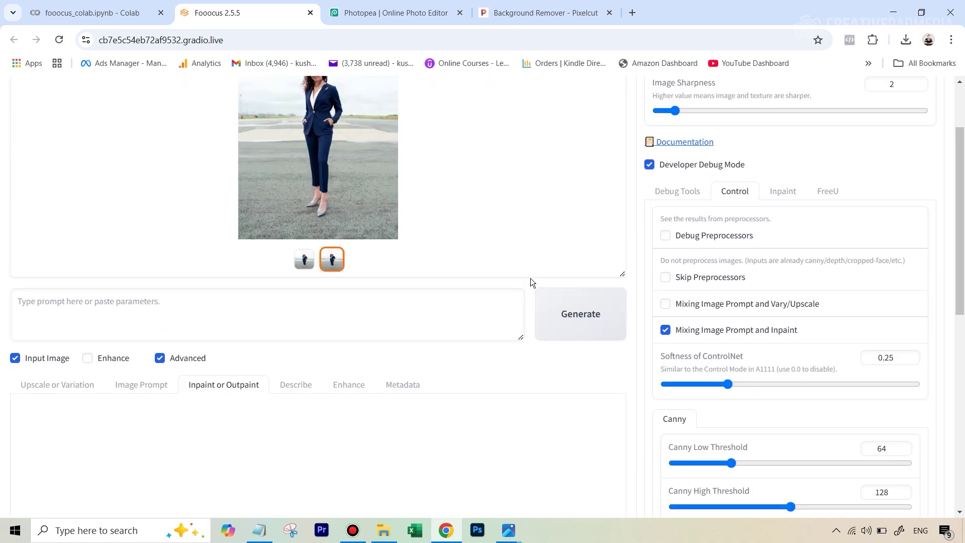
pyautogui.click(577, 320)
pyautogui.scroll(2, 526, 265)
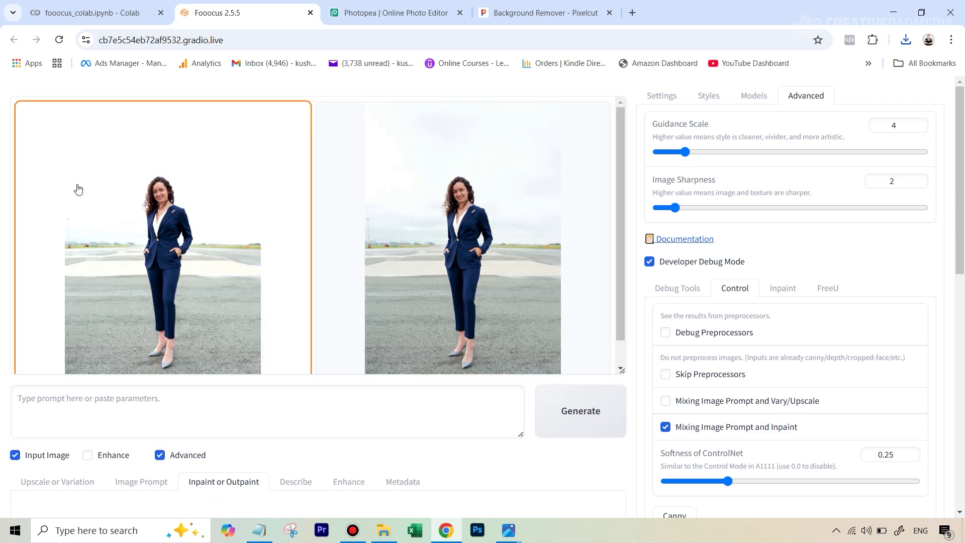
pyautogui.click(386, 184)
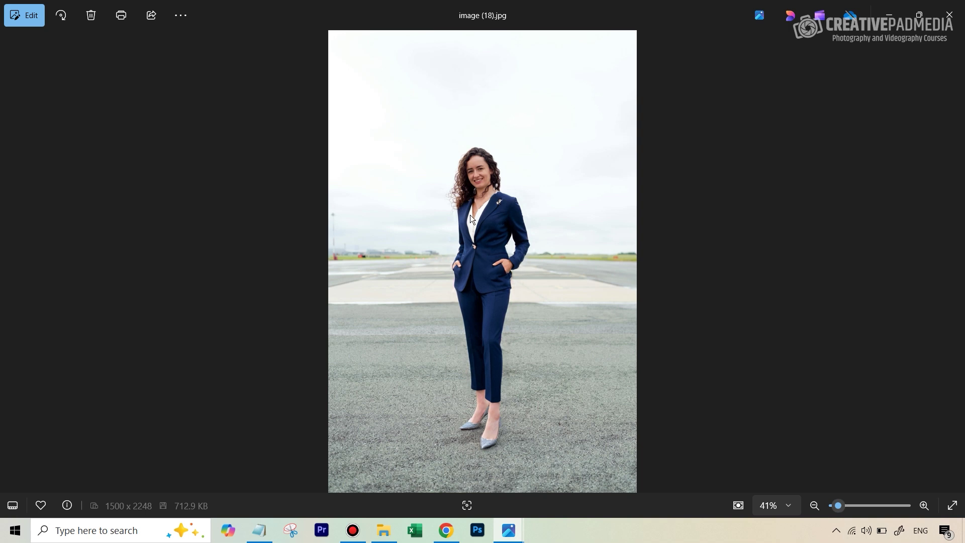
# Examine the hands and blazer pockets of image (18).jpg enlarged in the photo viewer, and return to the full-figure view.
pyautogui.scroll(8, 500, 273)
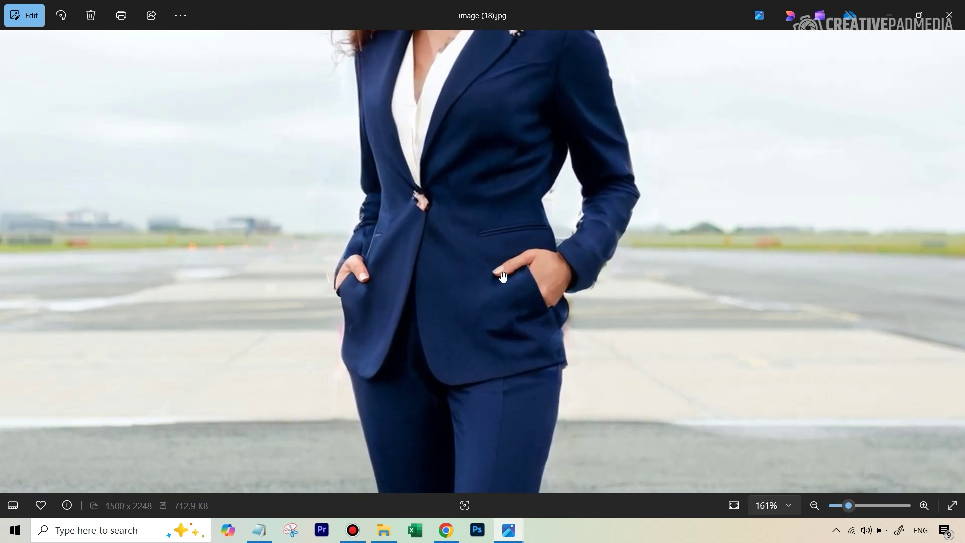
pyautogui.scroll(-6, 546, 303)
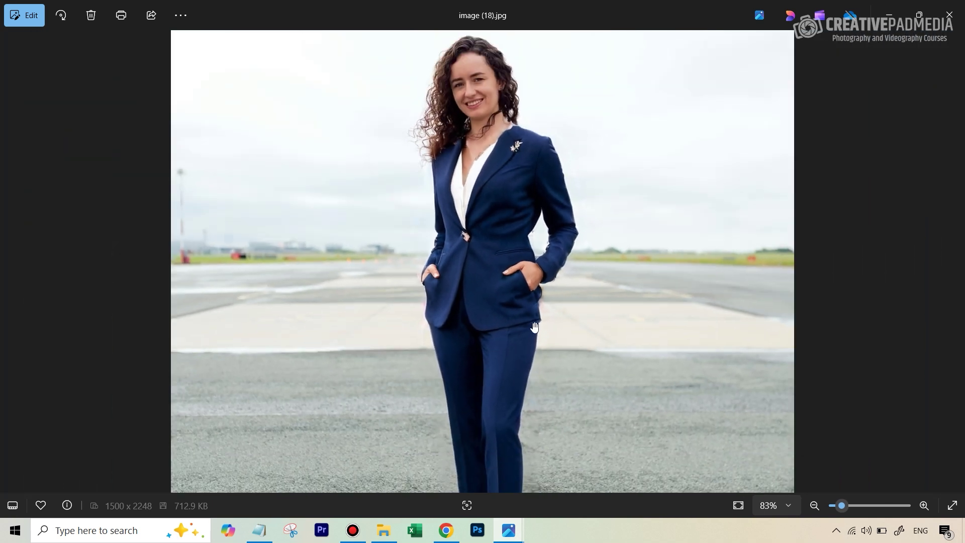
pyautogui.scroll(-1, 529, 317)
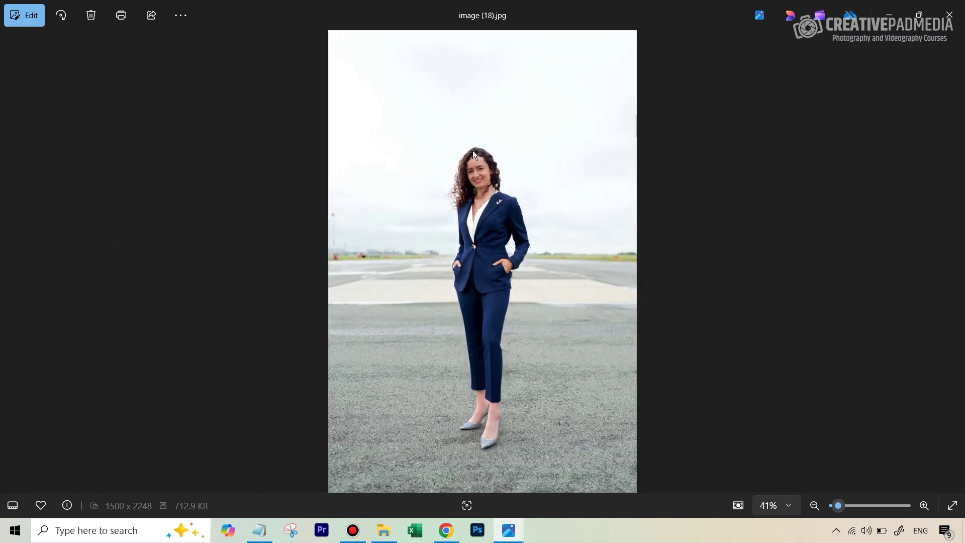